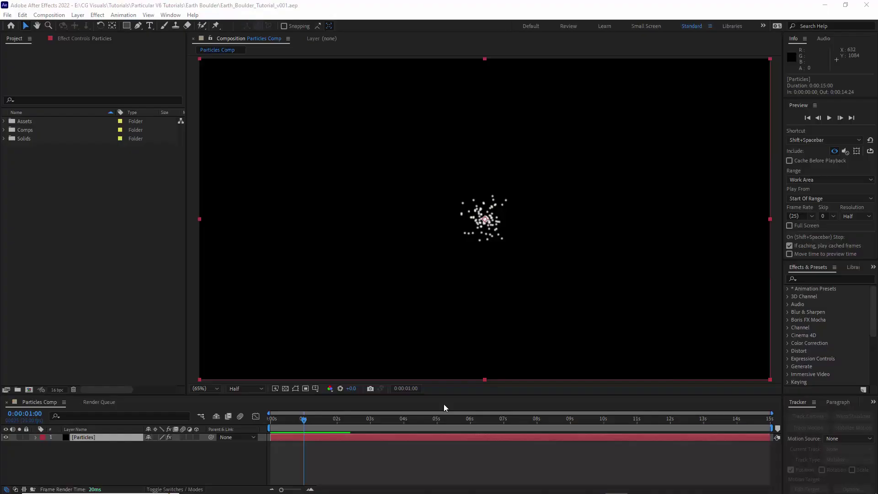
Select the Particular effect on the Particles layer in Effect Controls.
left_click(418, 440)
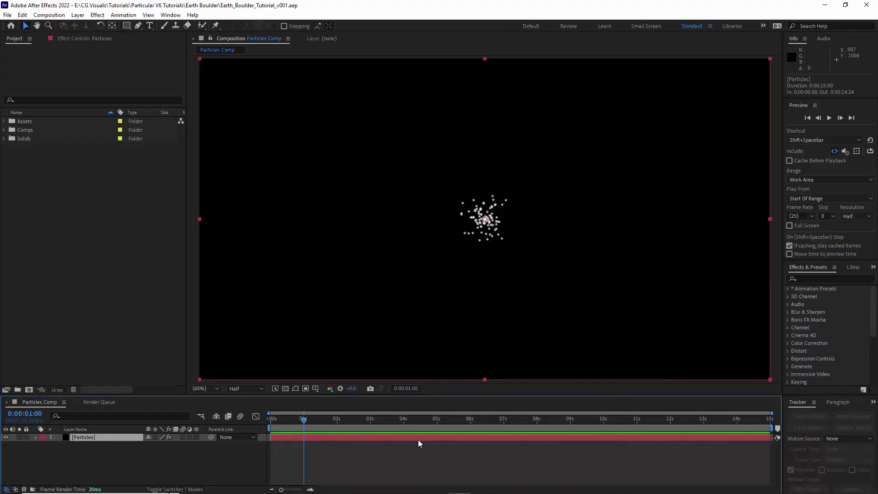
left_click(79, 39)
left_click(44, 60)
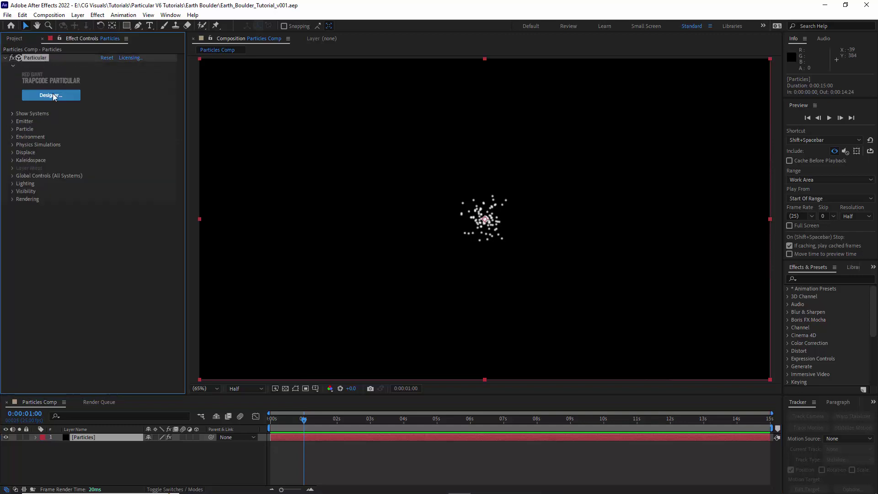
Open the Particular Designer, preview the particles to 00:00:01:22, and maximize the window.
left_click(59, 101)
left_click(346, 311)
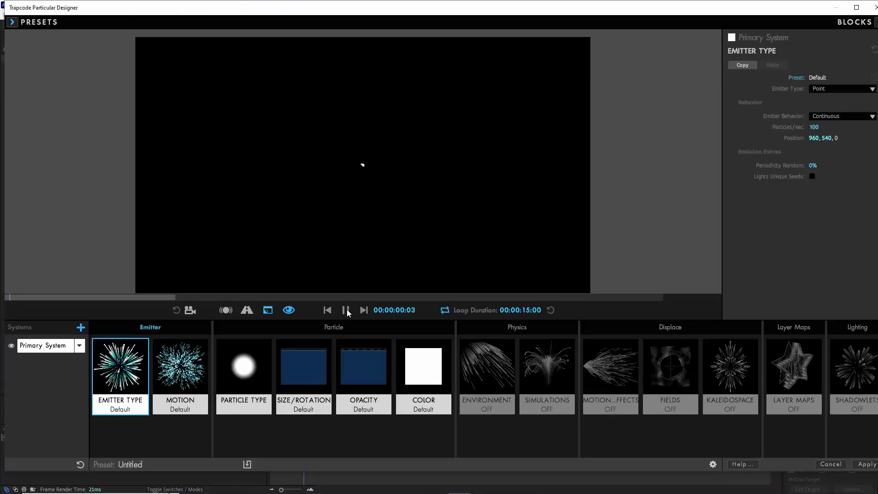
left_click(346, 311)
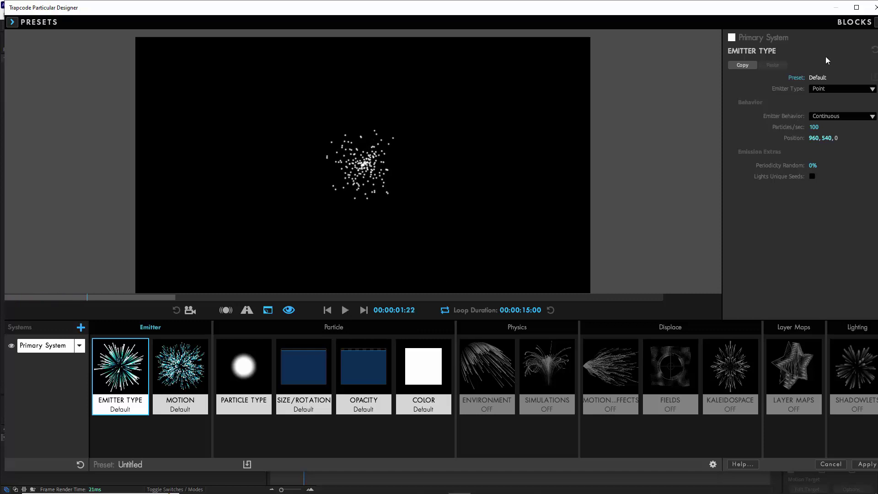
left_click(857, 8)
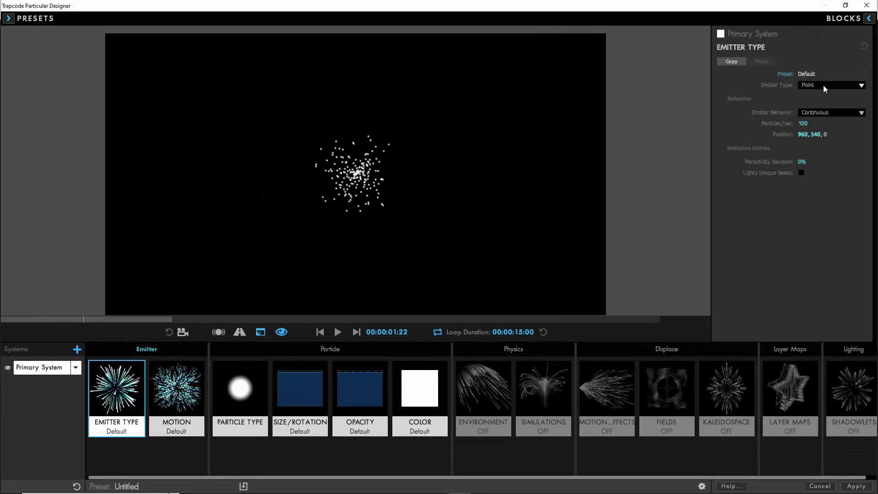
Make the emitter a 3D Model using the Sphere Smooth model.
left_click(824, 85)
left_click(825, 146)
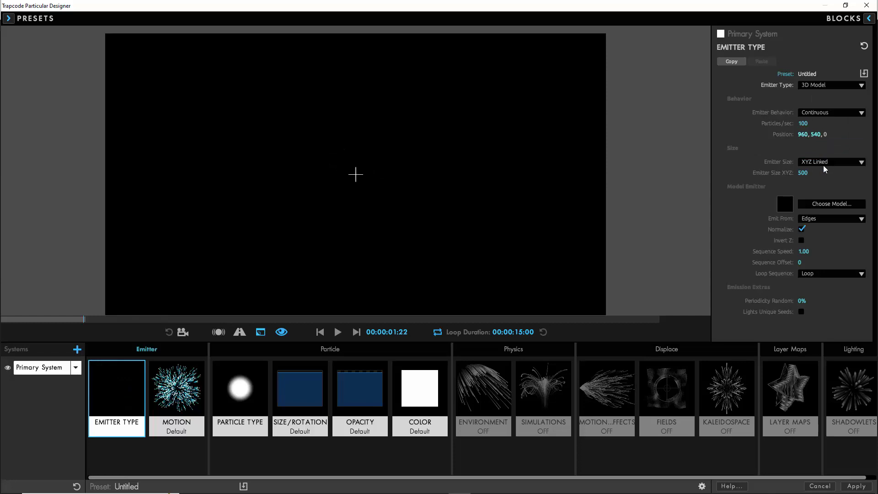
left_click(821, 205)
scroll(500, 194, "down", 2)
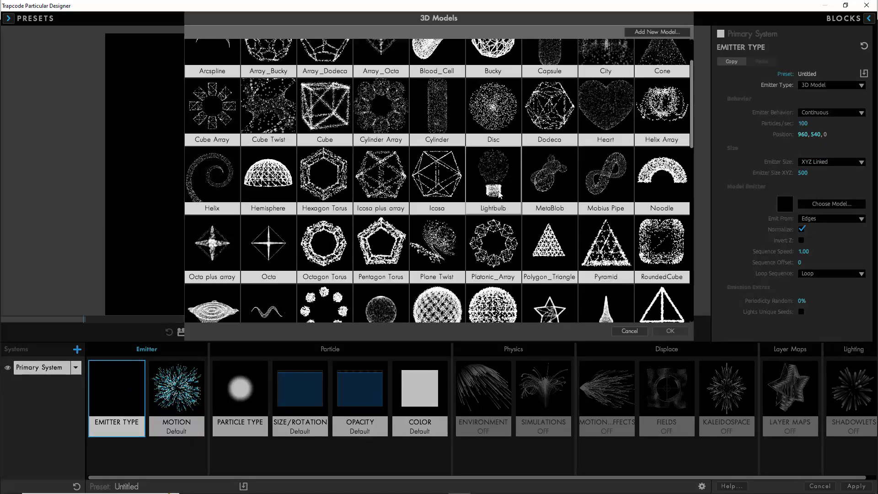
scroll(500, 195, "down", 2)
left_click(381, 236)
left_click(670, 331)
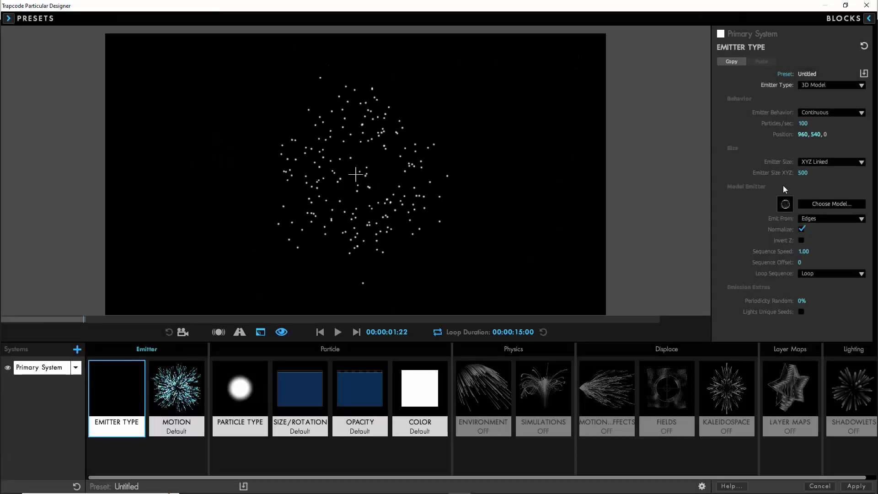
Set the emitter size to 400 and emit particles from the model's Faces.
left_click(803, 173)
type("40")
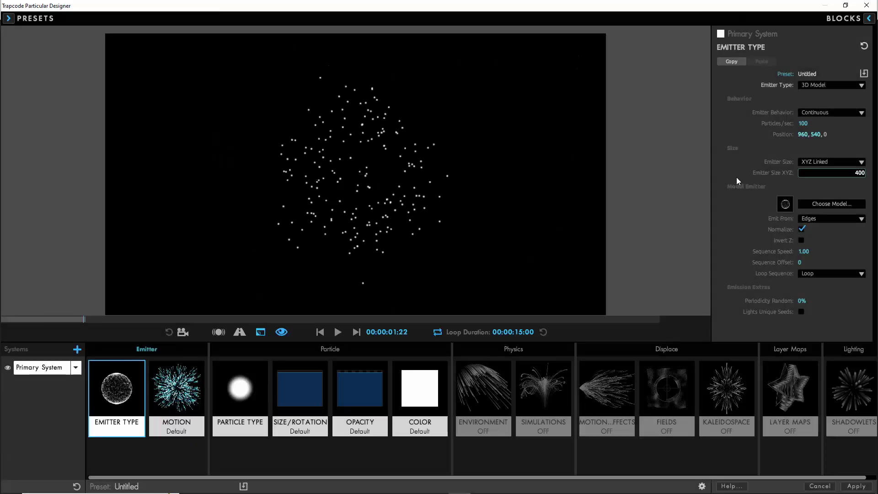
key("Return")
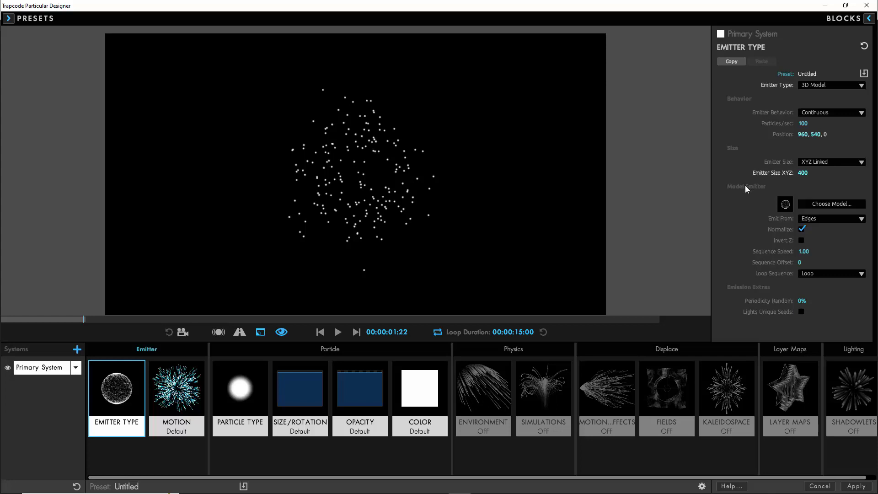
left_click(831, 218)
left_click(812, 249)
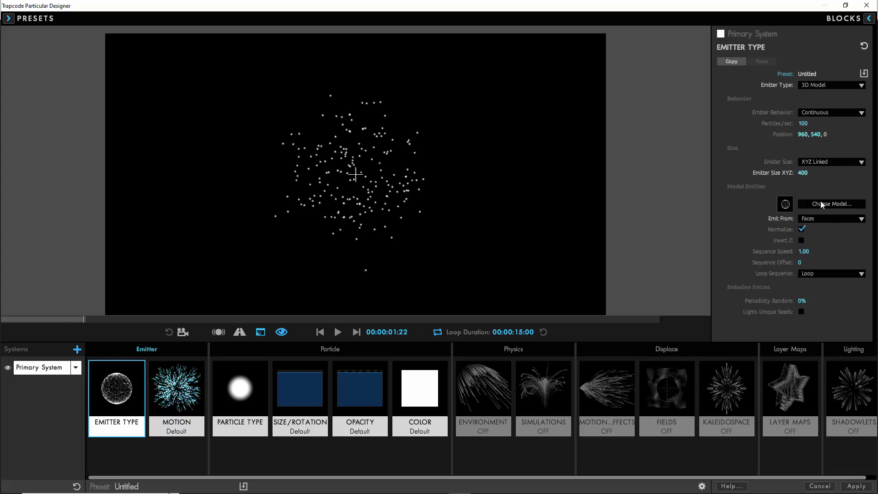
Switch emitter behaviour to Dynamic Form with particles arranged On a Grid.
left_click(820, 85)
left_click(803, 106)
left_click(816, 113)
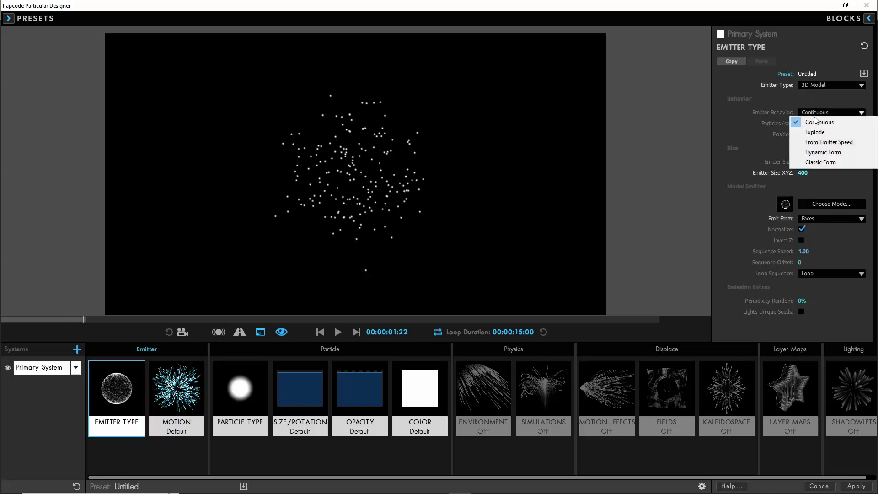
left_click(822, 153)
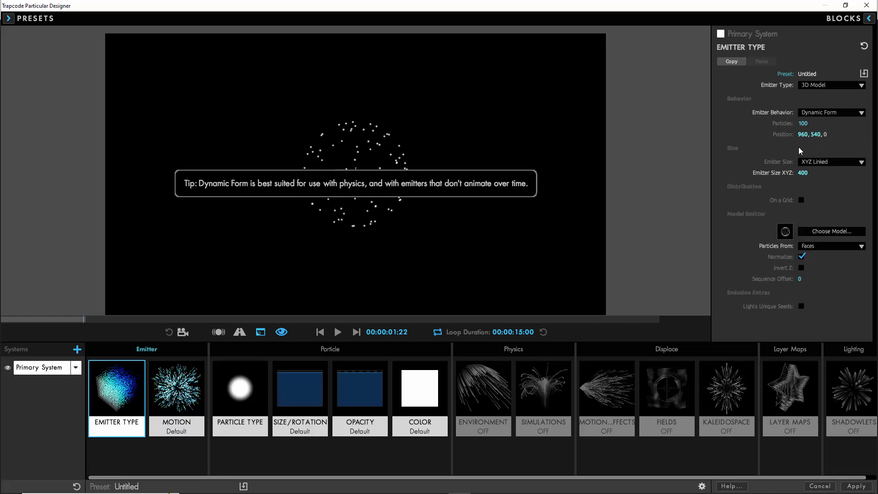
left_click(801, 201)
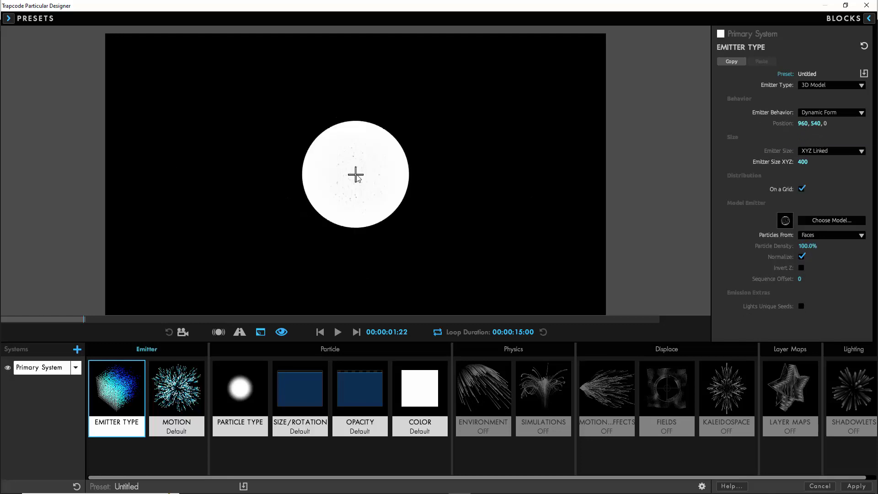
Enable shadowlets with colour strength 75, size 75, distance 300 and Project placement.
left_click(854, 391)
left_click(802, 107)
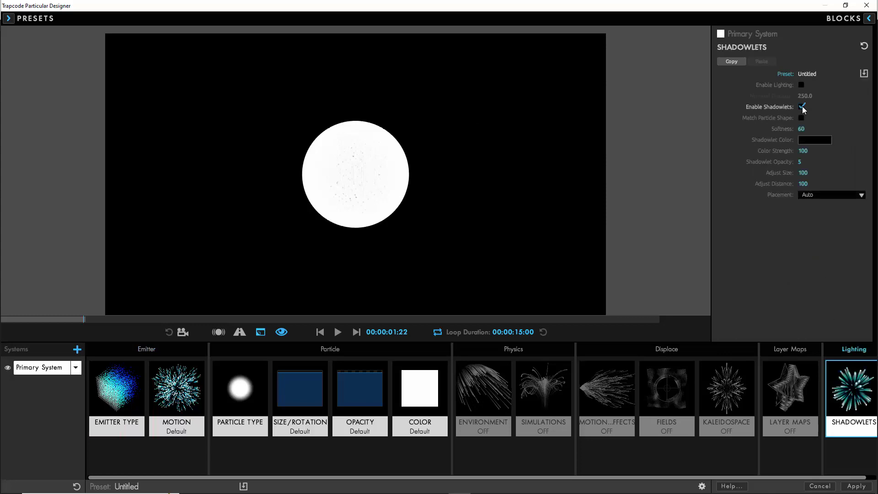
left_click(804, 151)
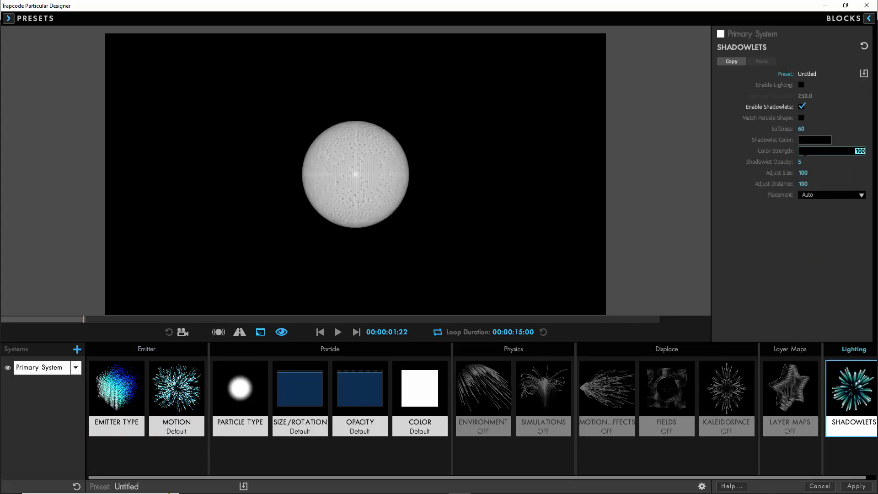
type("75")
left_click(803, 173)
type("75")
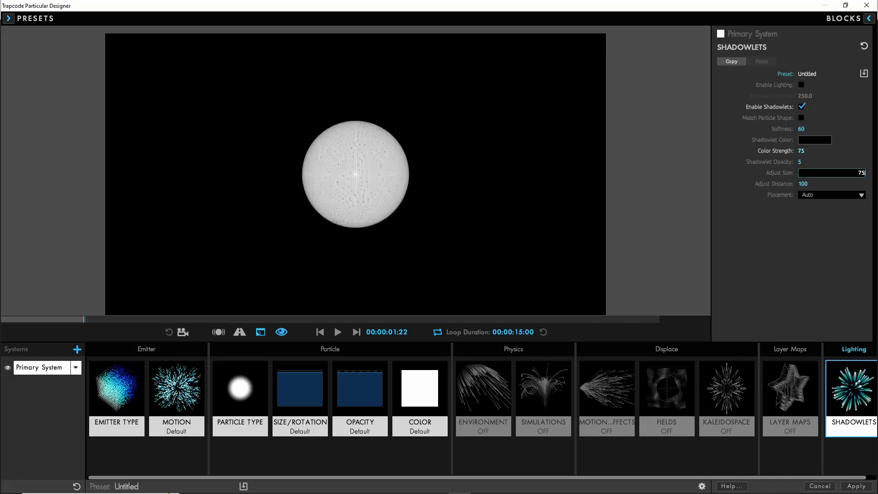
left_click(803, 183)
type("300")
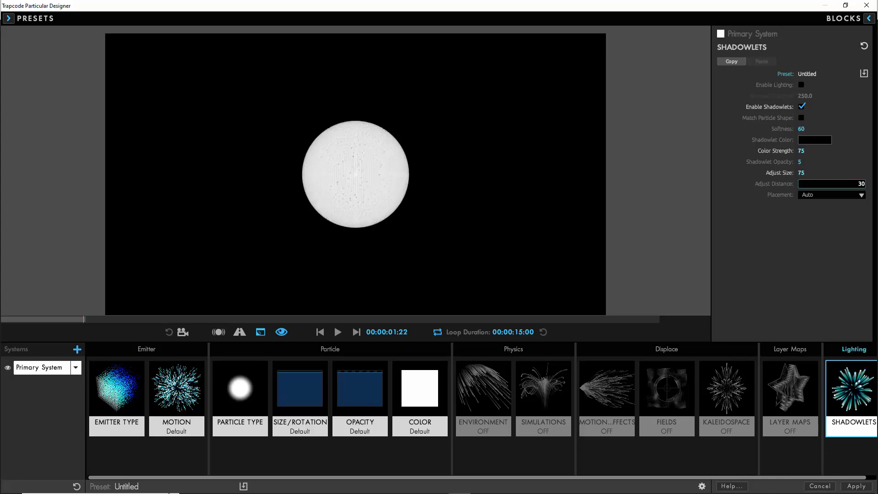
left_click(831, 195)
left_click(812, 211)
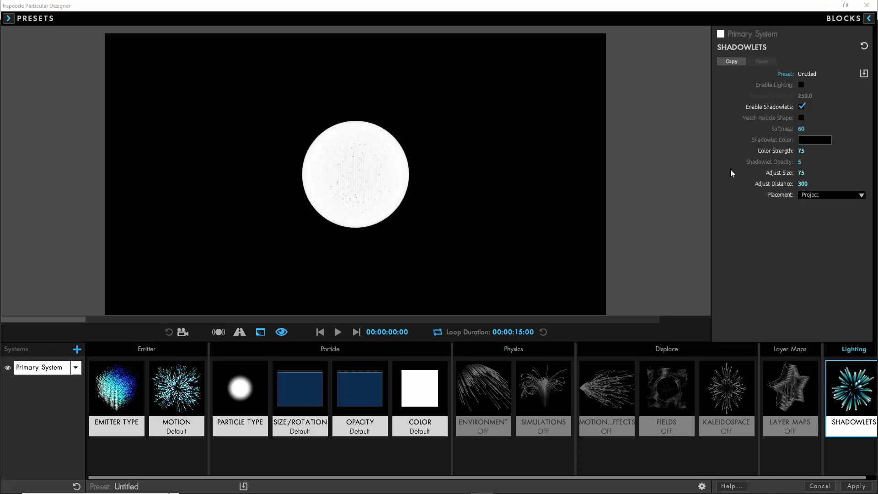
Make the particles Cloudlets with size 1 and 25% size randomness.
left_click(241, 393)
left_click(830, 85)
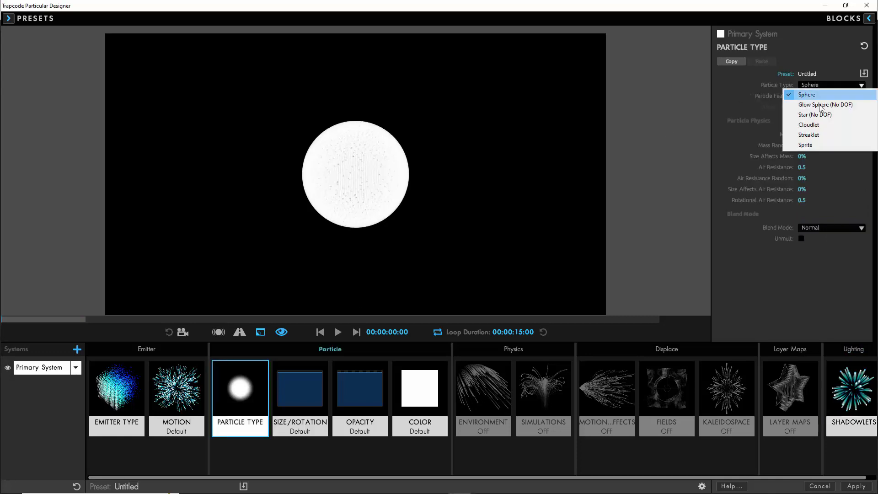
left_click(815, 124)
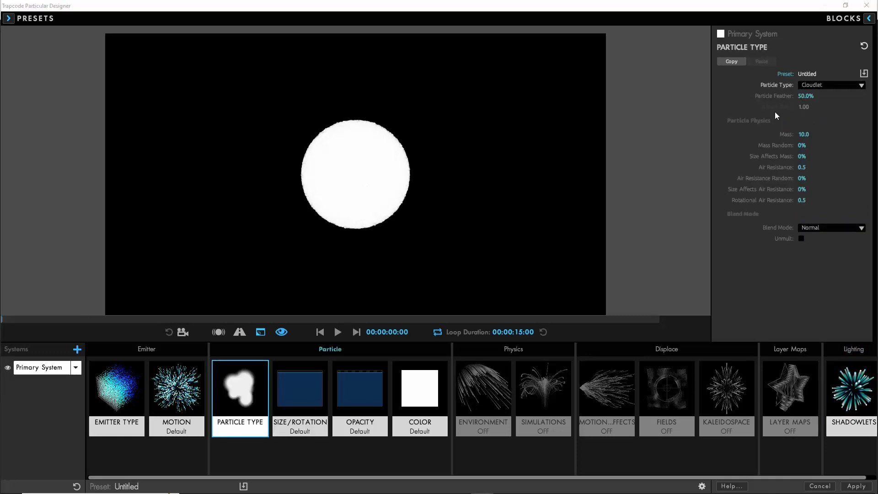
left_click(294, 398)
left_click(803, 101)
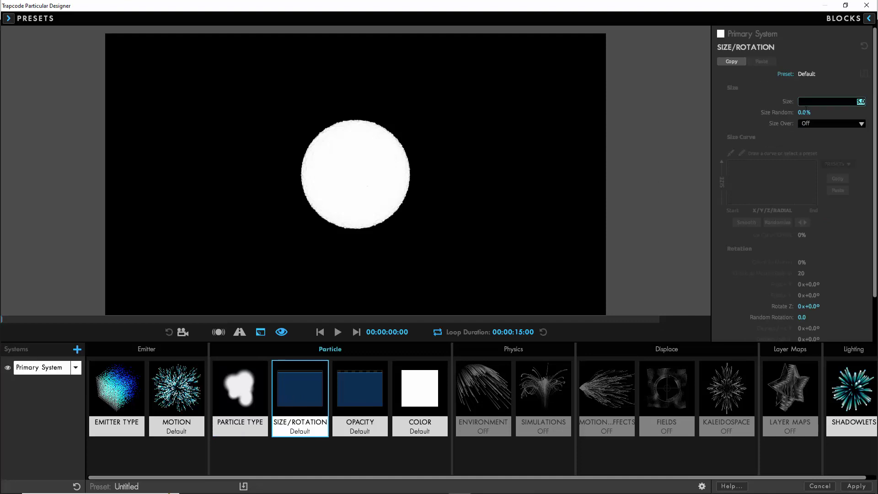
type("1")
key("Tab")
left_click(729, 130)
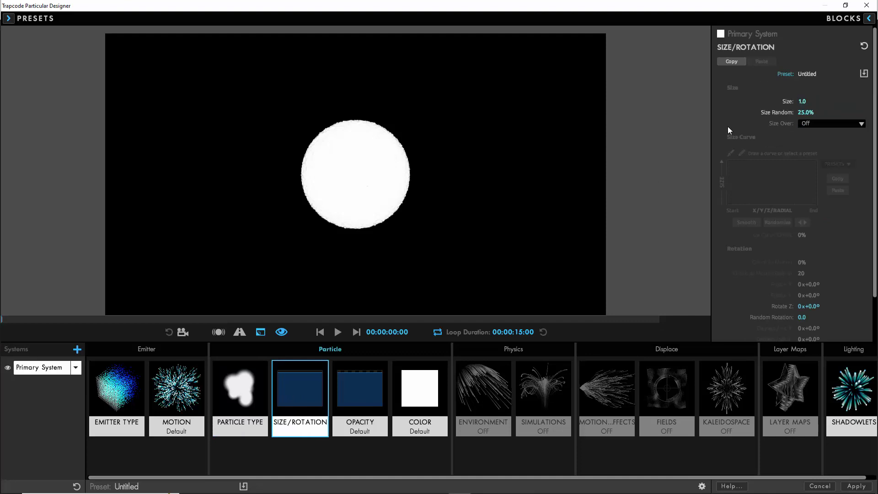
Colour the particles by a gradient Over Y, starting from the white-to-black preset.
left_click(432, 389)
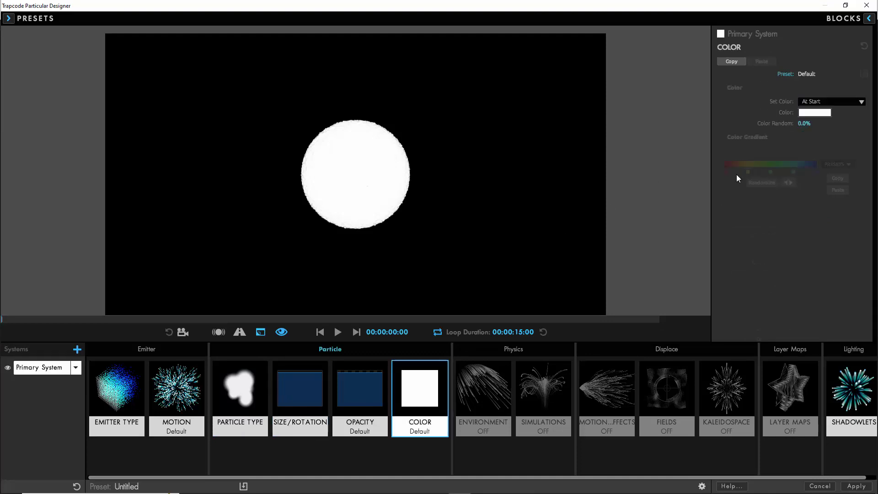
left_click(829, 104)
left_click(803, 142)
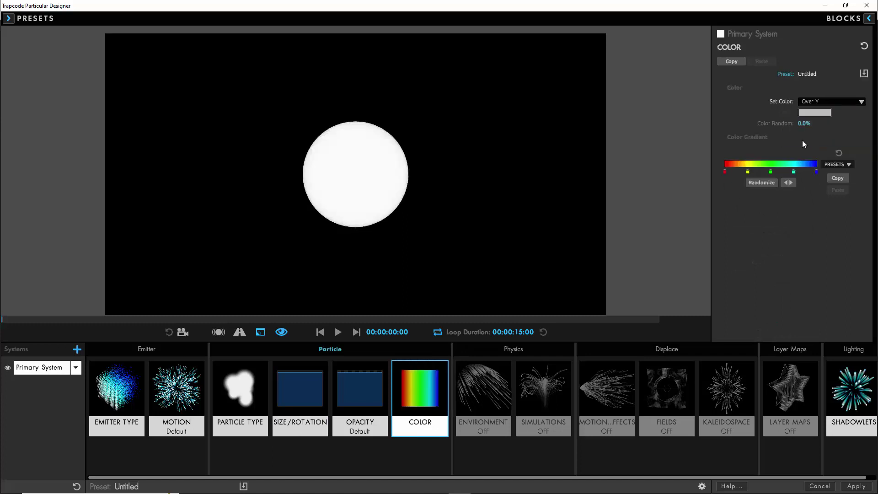
left_click(834, 165)
left_click(838, 185)
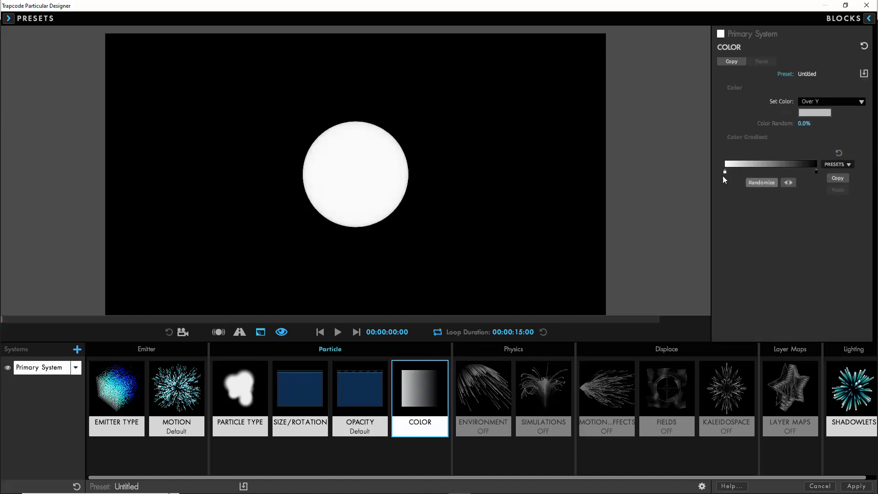
Set the left gradient stop to pale rose RGB 195, 171, 171.
double_click(726, 173)
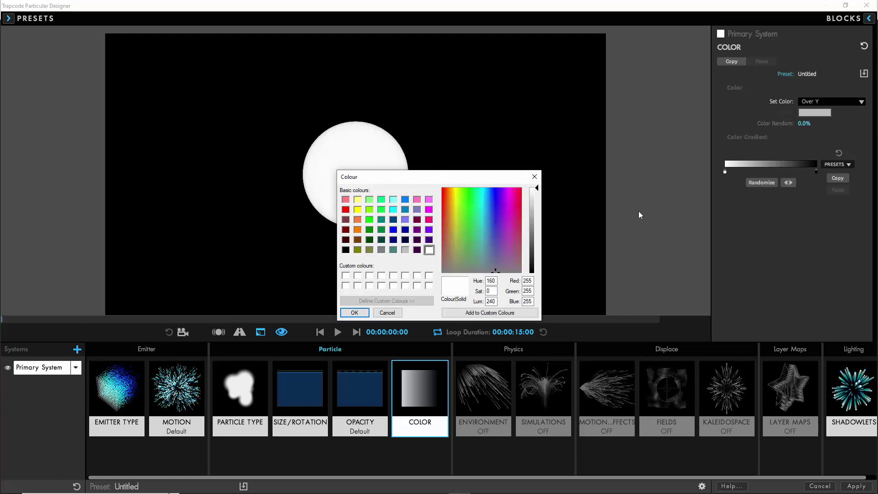
double_click(527, 280)
type("1")
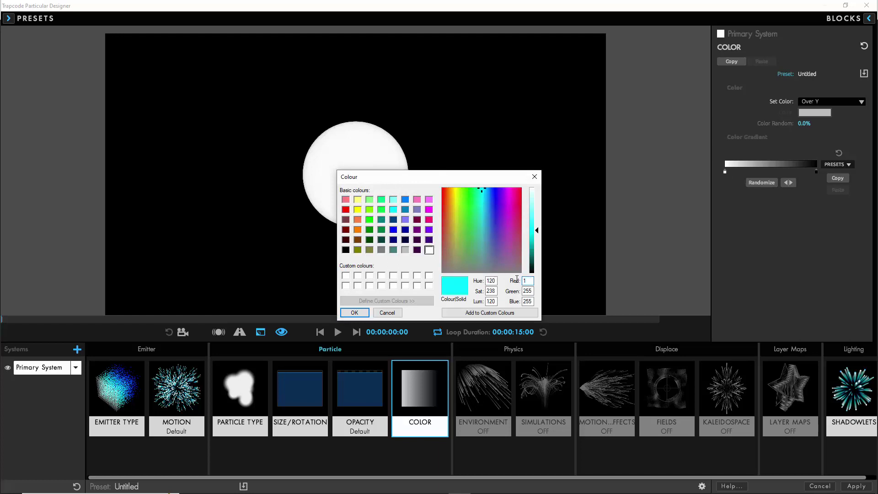
type("95")
double_click(522, 291)
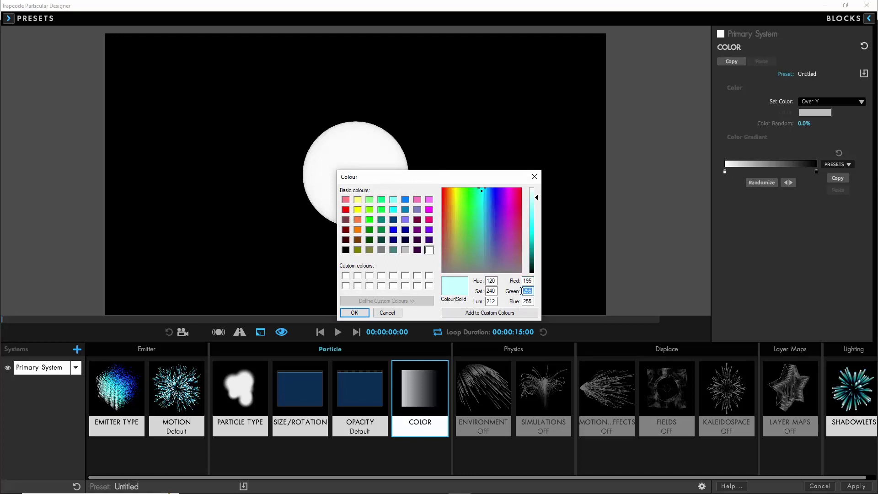
type("171")
double_click(525, 302)
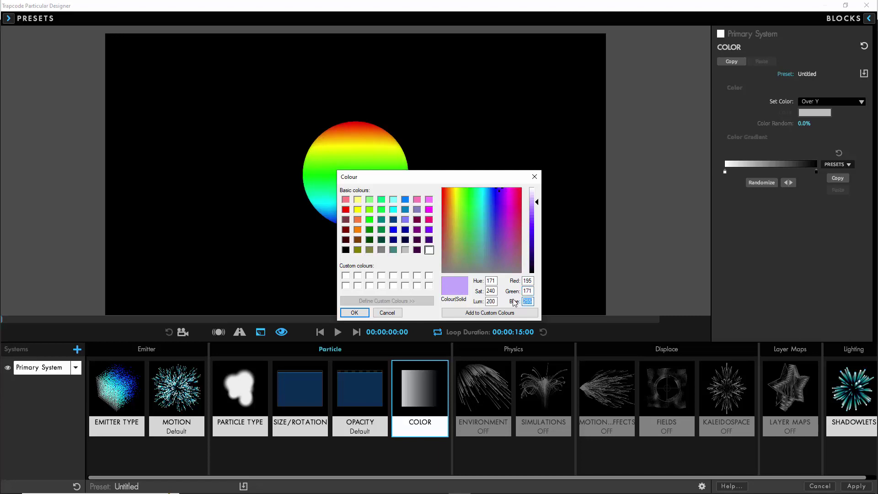
type("171")
left_click(355, 312)
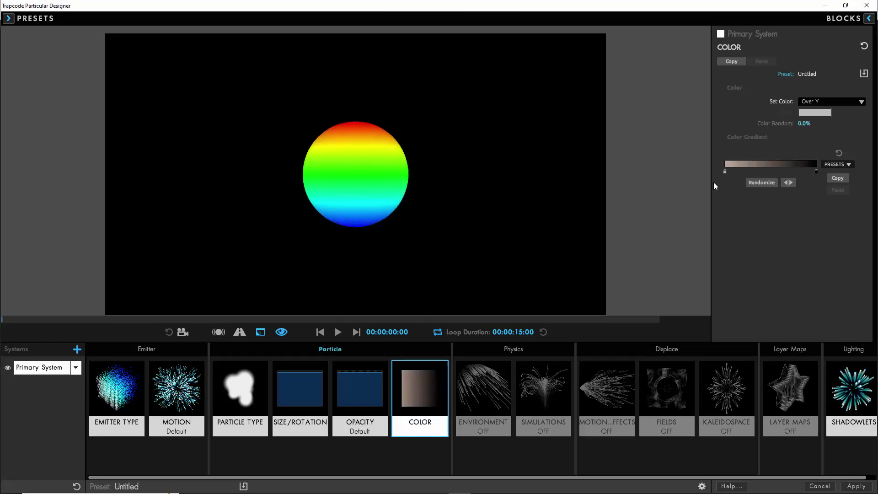
Set the second gradient stop to brownish RGB 146, 128, 114.
double_click(742, 172)
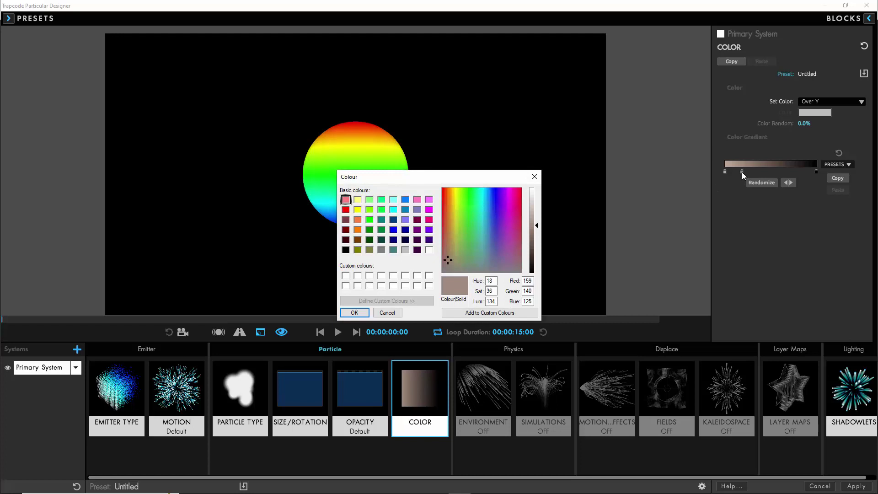
double_click(526, 280)
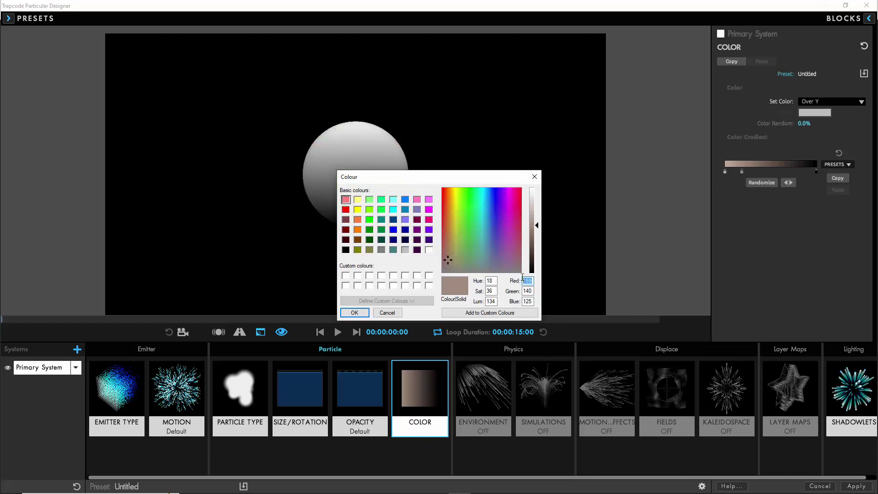
type("146")
double_click(523, 292)
type("128")
double_click(526, 301)
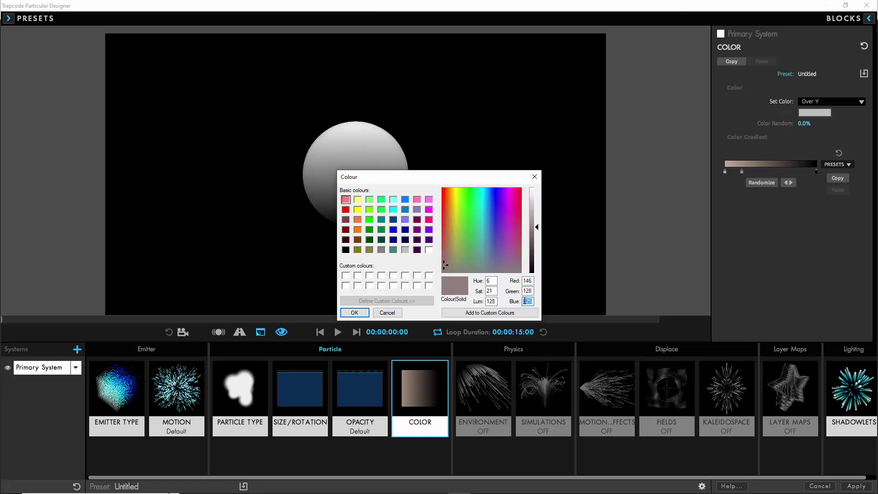
type("114")
key("Return")
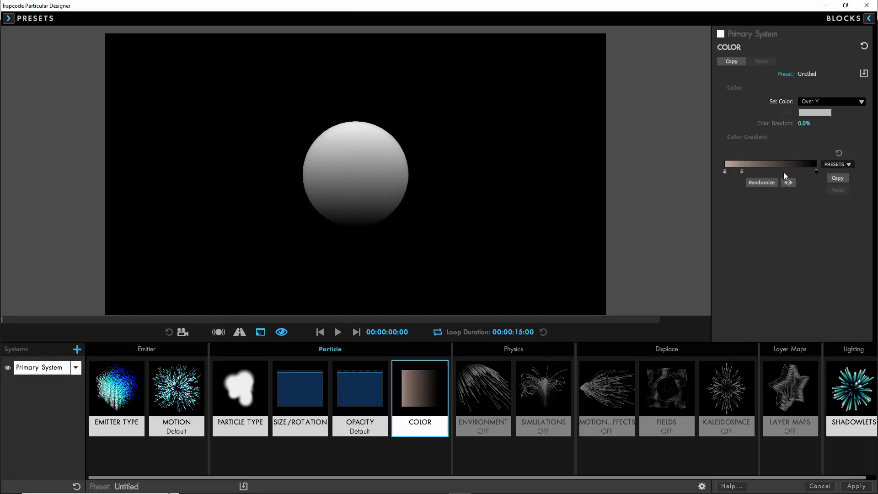
Set the gradient's end stop to greyish-brown RGB 94, 82, 73.
double_click(817, 172)
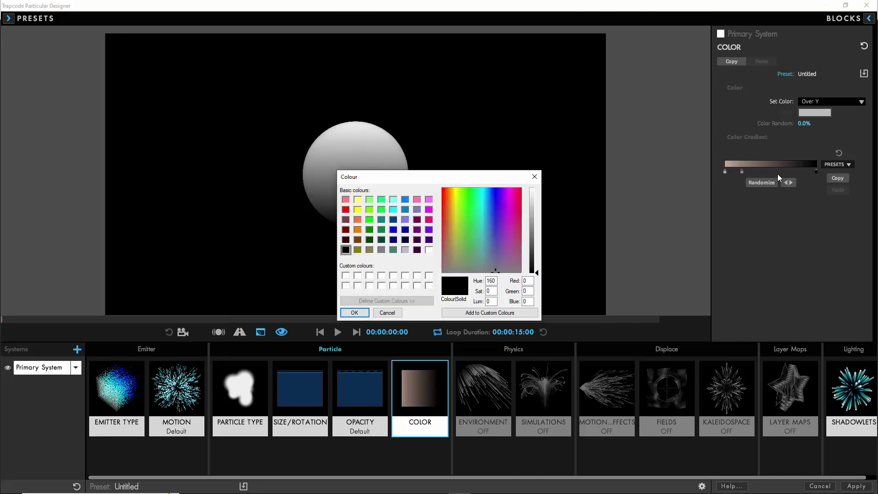
double_click(527, 281)
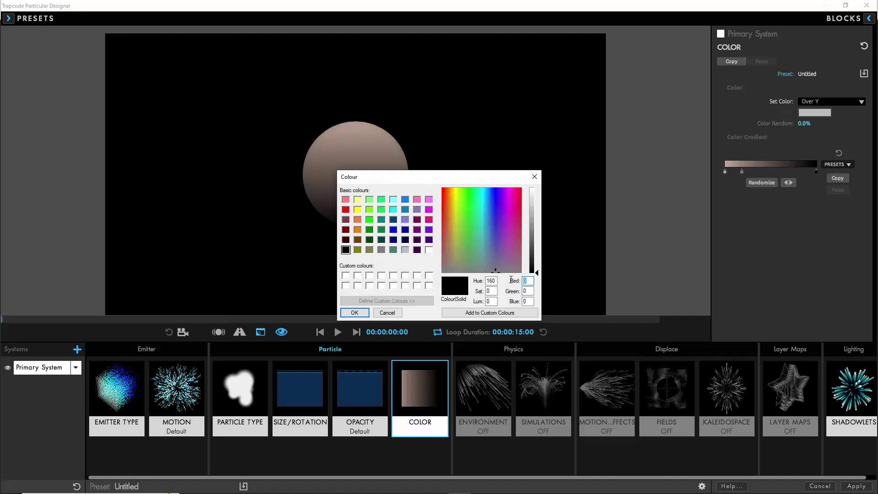
type("94")
key("Tab")
type("82")
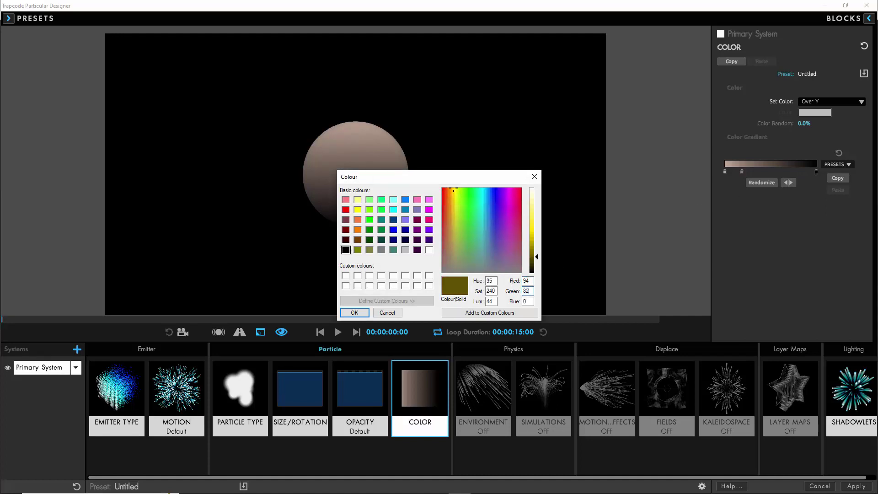
key("Tab")
type("73")
left_click(364, 313)
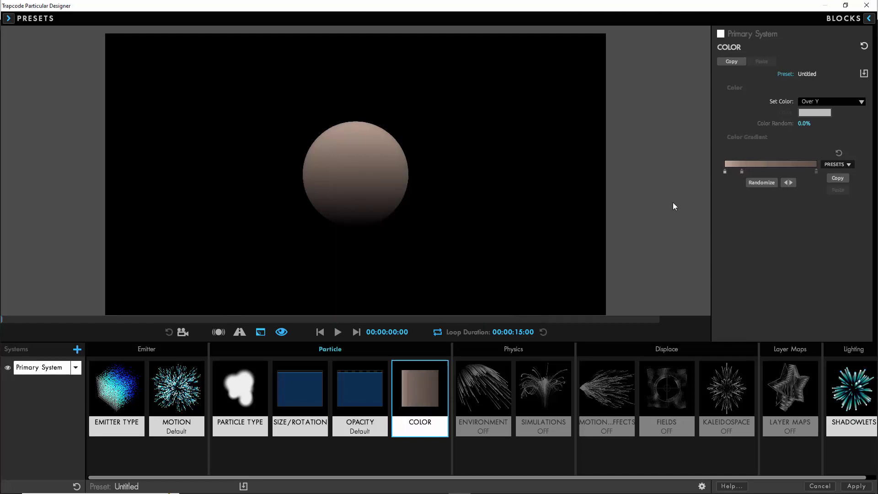
Set Color Random to 5%.
left_click(803, 124)
type("5")
key("Return")
Set TF Affect Size to 1 and turbulence displacement to Radial at -125.
left_click(652, 399)
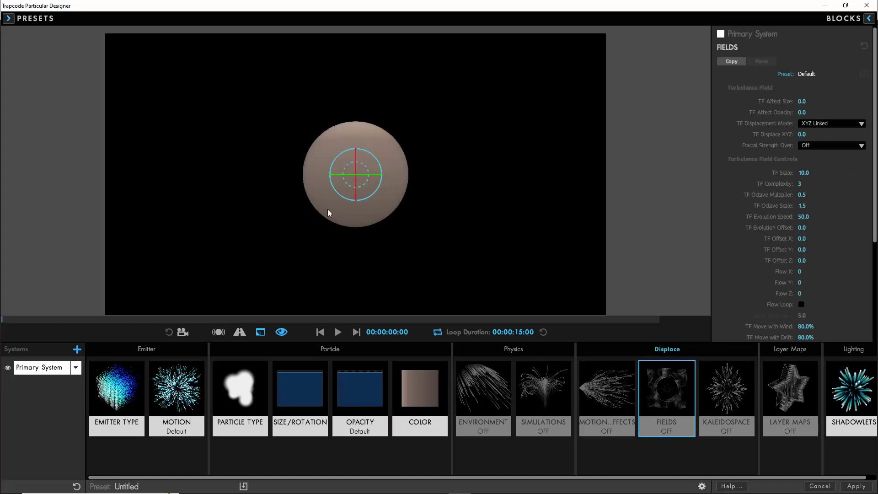
left_click(425, 395)
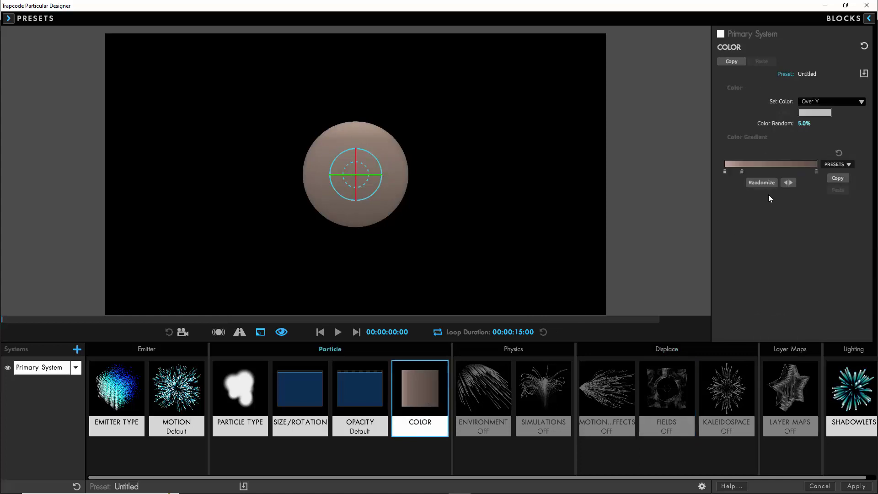
left_click(667, 397)
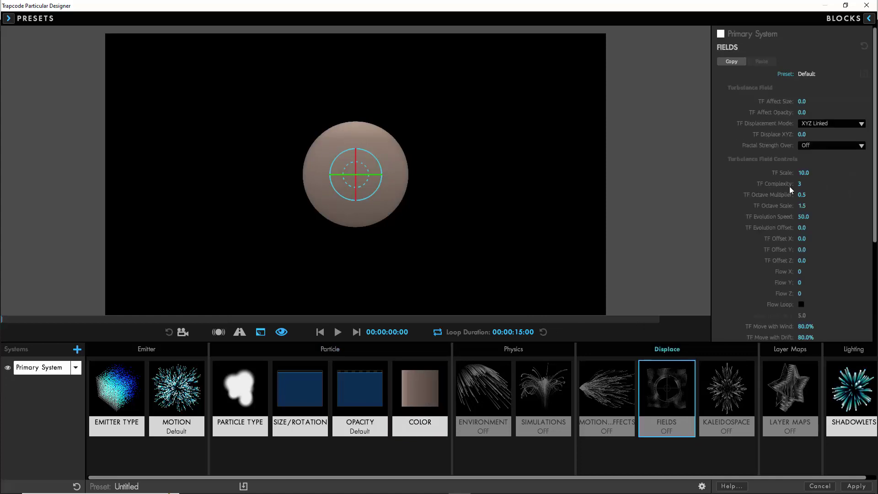
left_click(802, 101)
type("1")
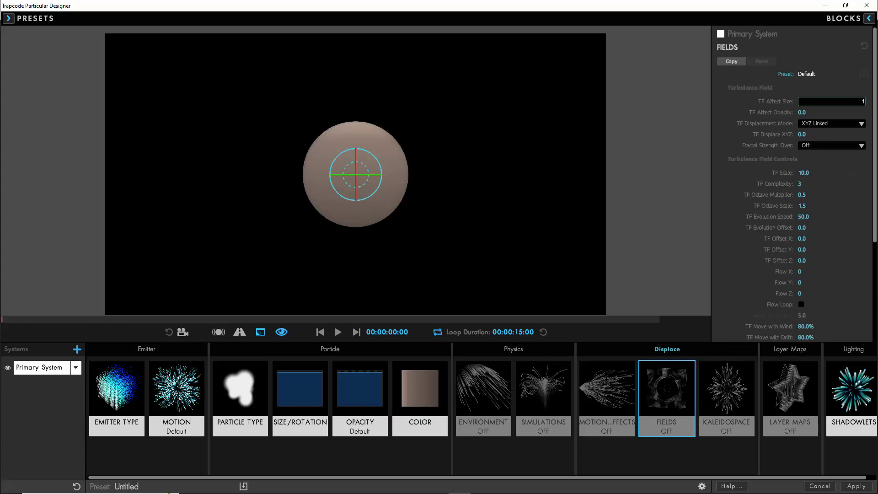
left_click(802, 134)
type("-125")
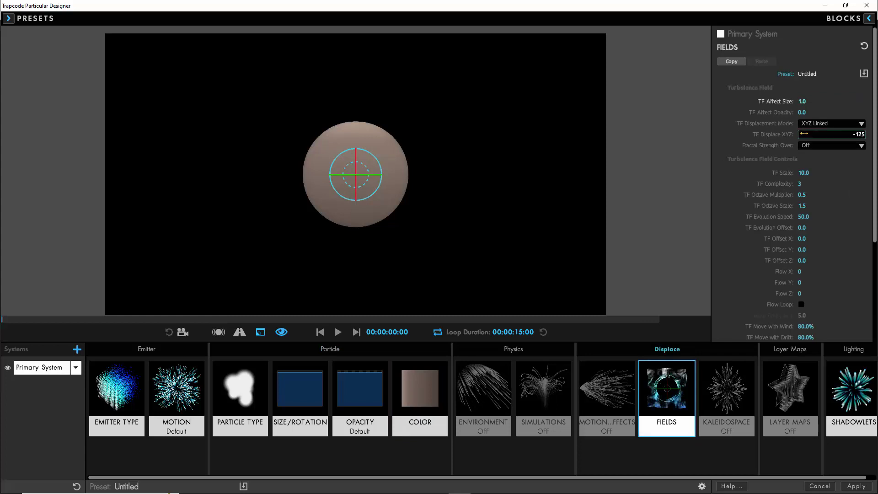
left_click(805, 125)
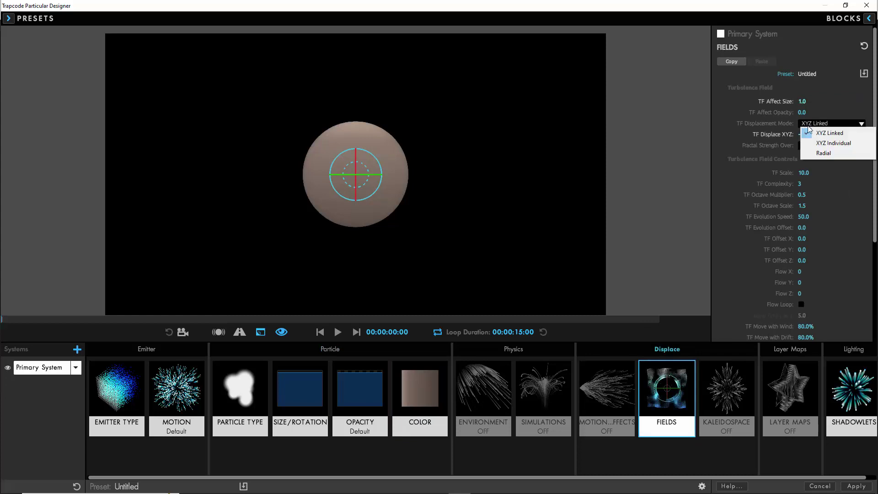
left_click(822, 154)
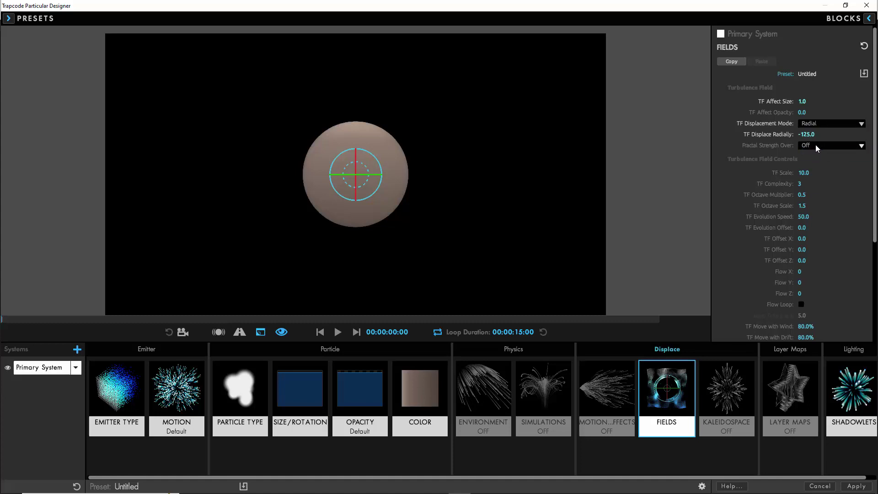
Vary fractal strength Over Y and draw a rising, jagged strength curve.
left_click(816, 145)
left_click(823, 176)
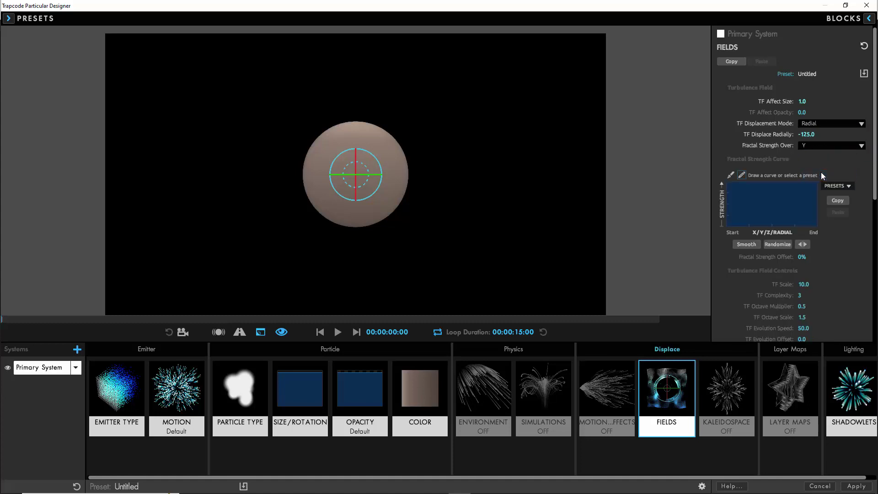
left_click(728, 182)
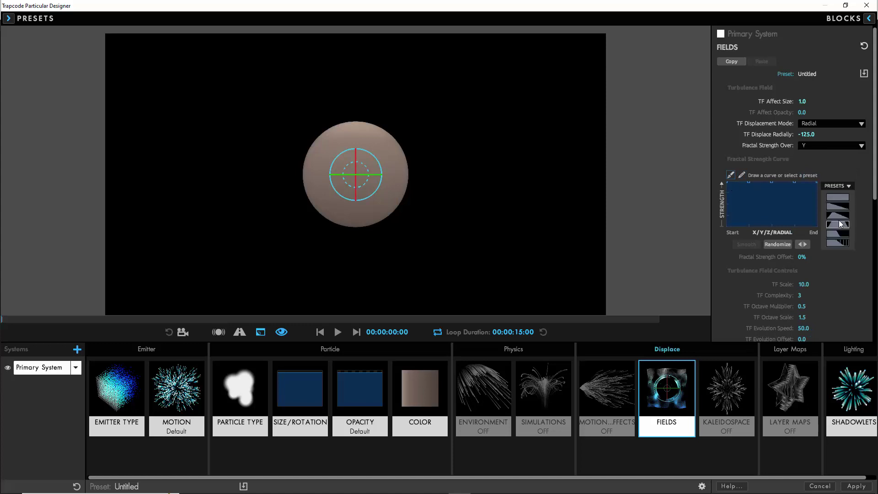
mouse_move(728, 183)
left_mouse_down()
mouse_move(723, 205)
mouse_move(814, 185)
mouse_move(771, 184)
left_mouse_up()
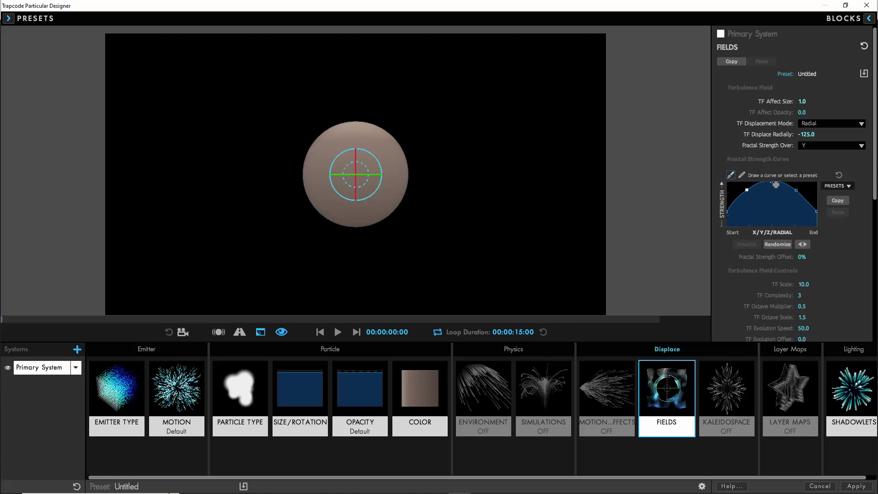
left_click(742, 175)
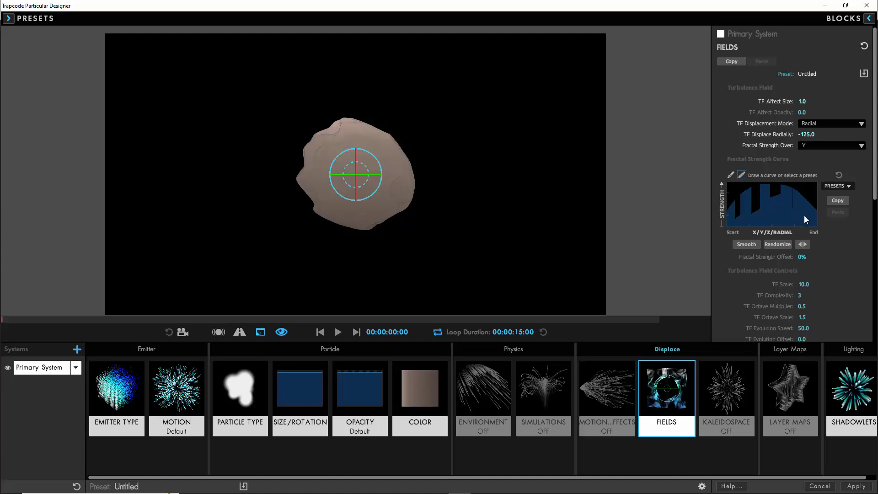
mouse_move(805, 216)
left_mouse_down()
mouse_move(809, 195)
mouse_move(816, 205)
left_mouse_up()
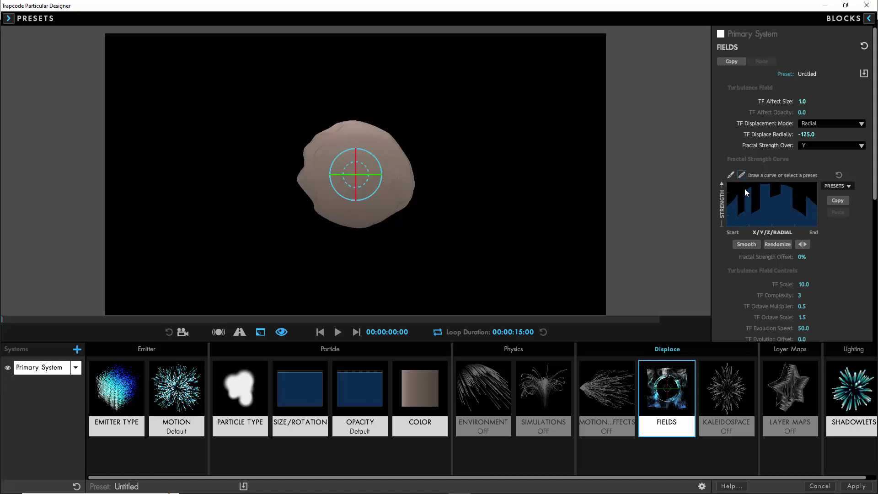
Set turbulence Scale 15, Complexity 2, Octave Multiplier 0.2, Octave Scale 5, Evolution Speed 0.
scroll(732, 169, "down", 5)
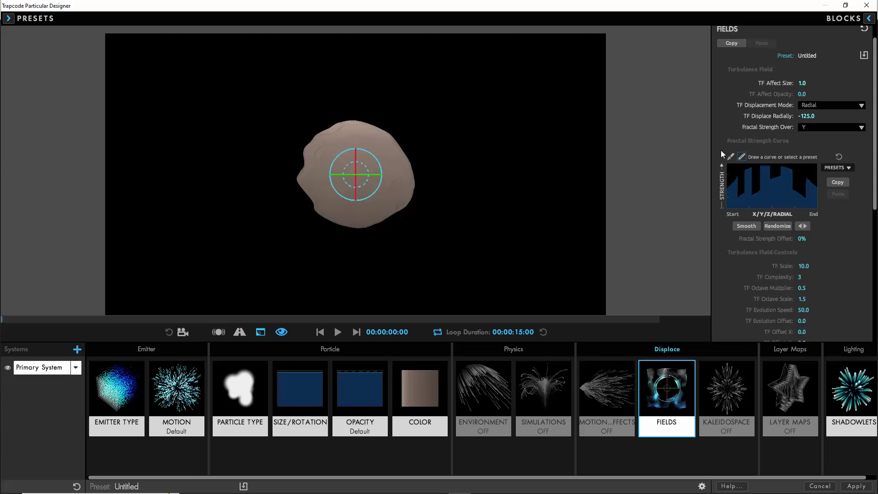
left_click(803, 193)
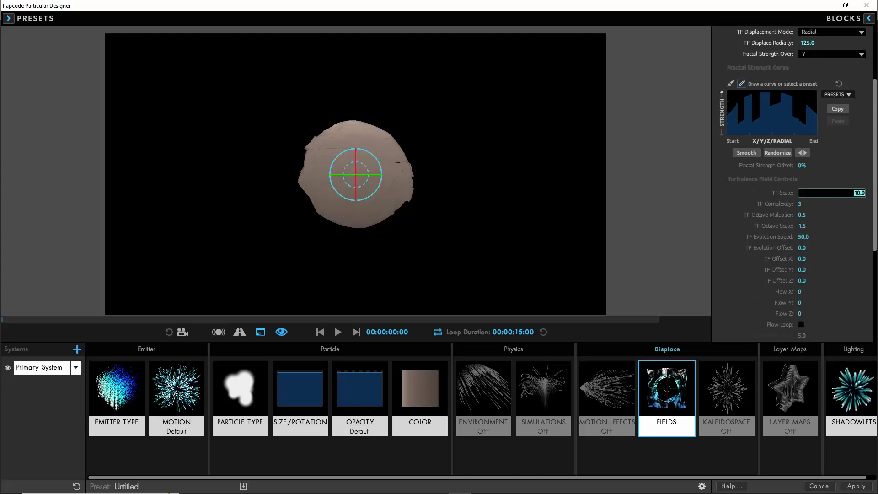
type("15")
key("Return")
left_click(800, 205)
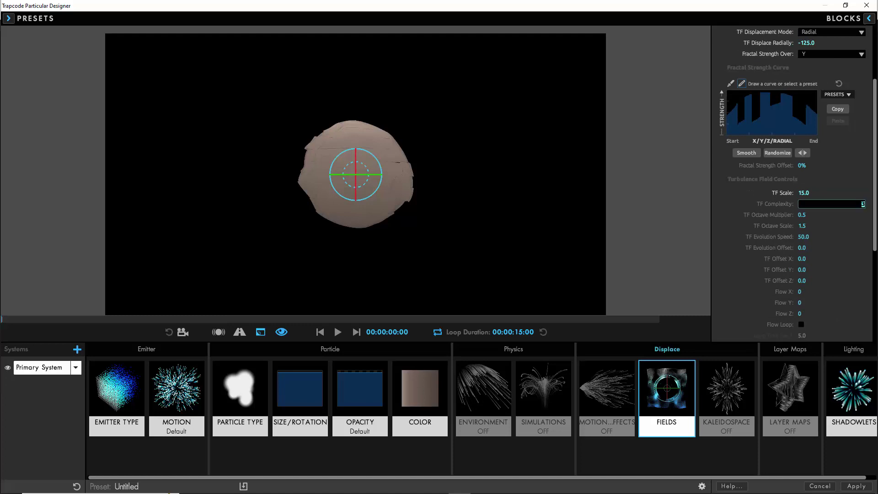
type("2")
key("Tab")
type("0.")
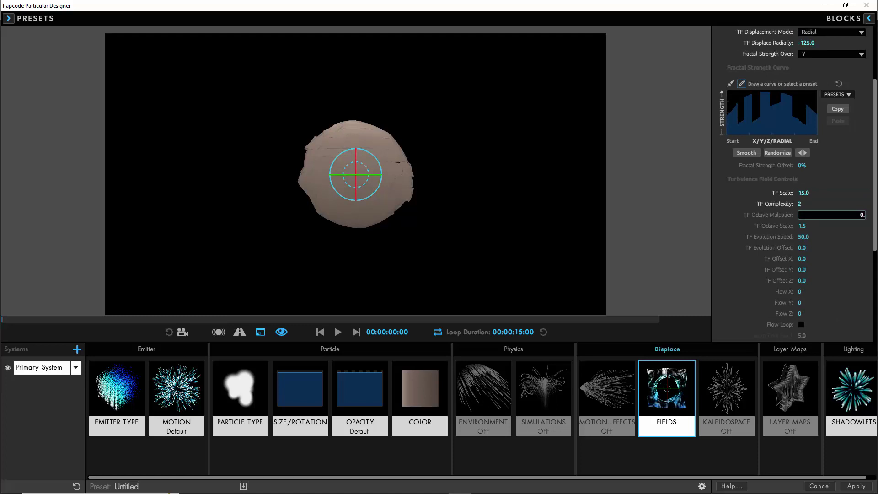
key("Tab")
type("5")
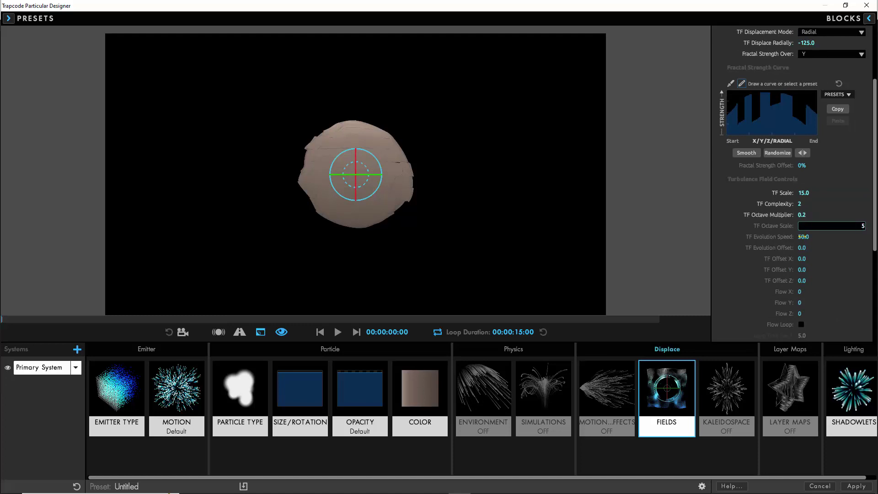
key("Tab")
type("0")
key("Return")
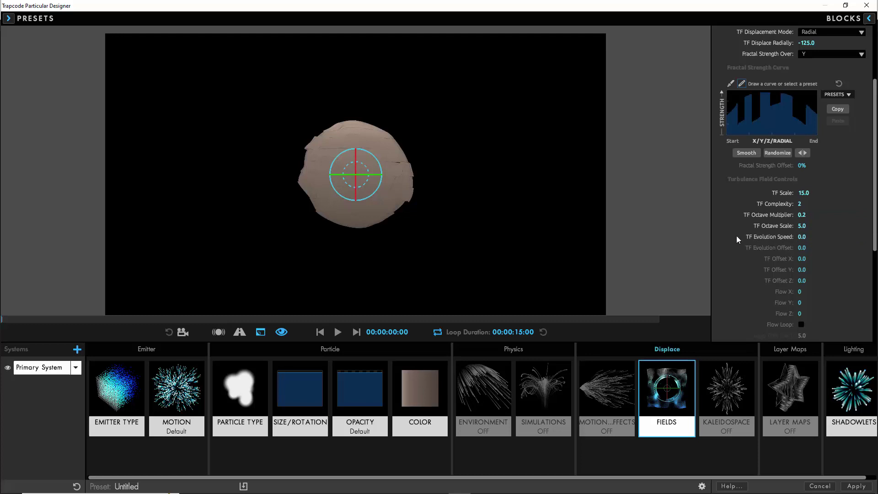
Twist the particles by 75 with a Twist Axis Roll of 90°.
left_click(612, 390)
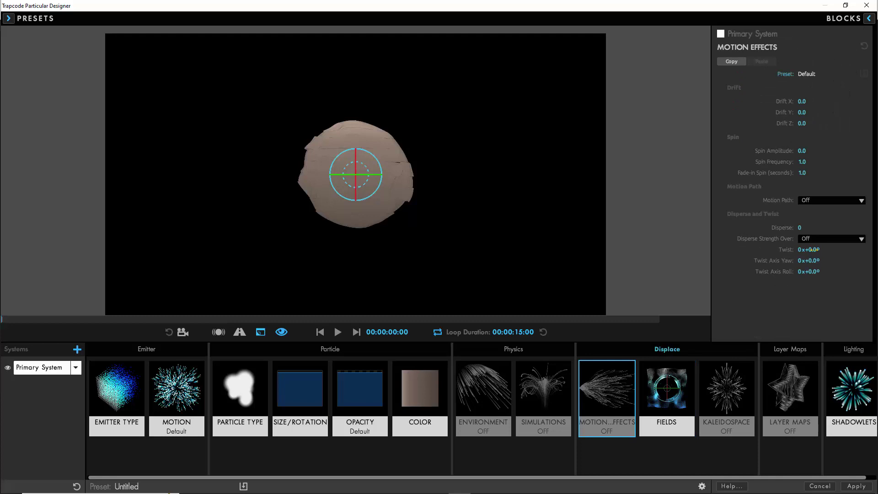
left_click(812, 250)
type("75")
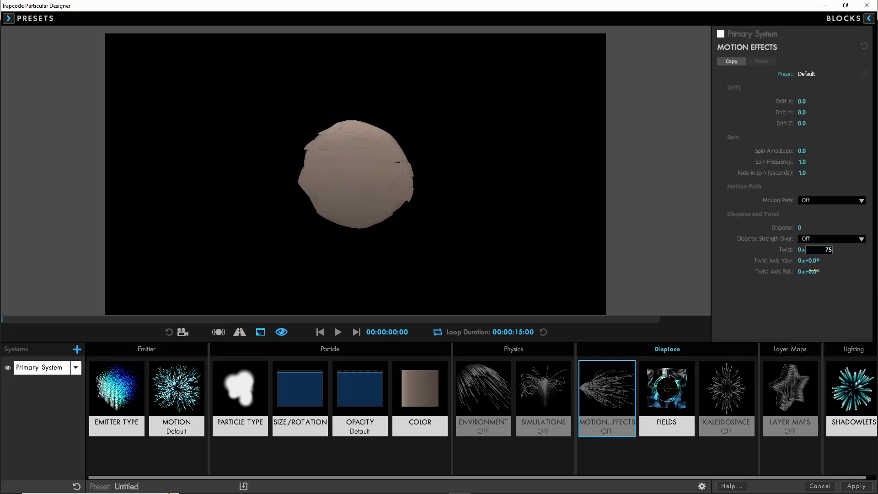
left_click_drag(812, 271, 732, 262)
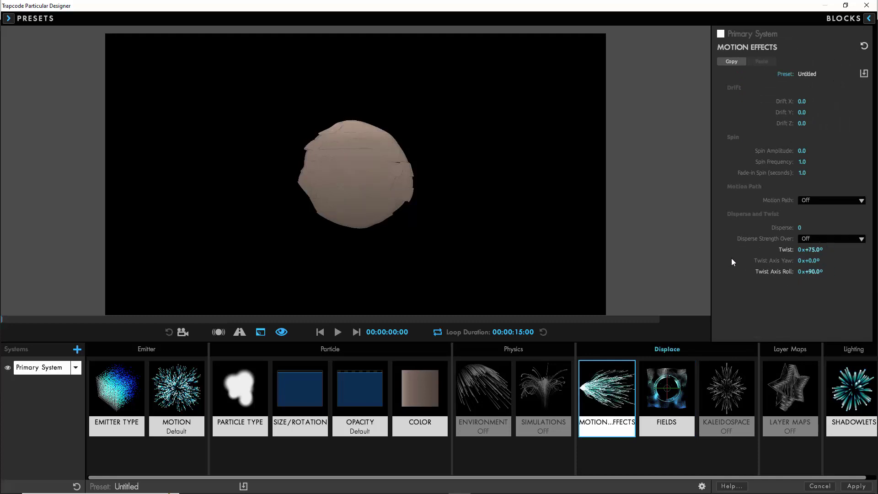
Rename the particle system to 'Rock Surface'.
left_click(75, 368)
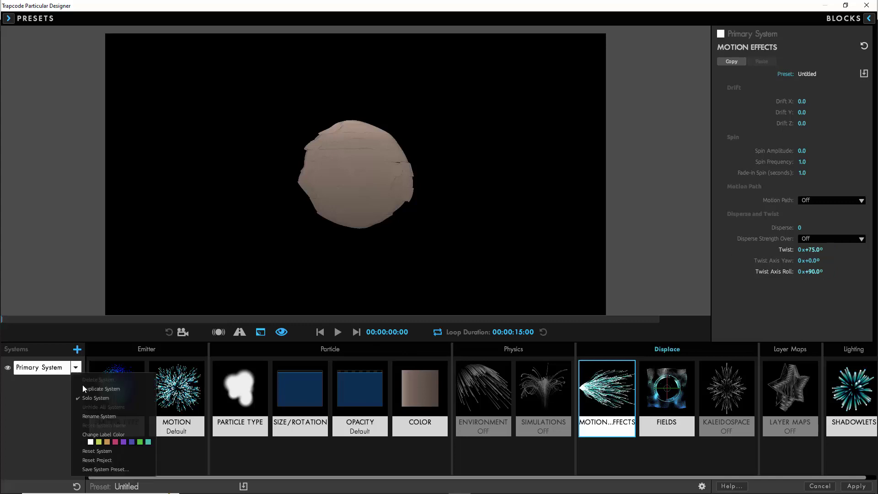
left_click(94, 417)
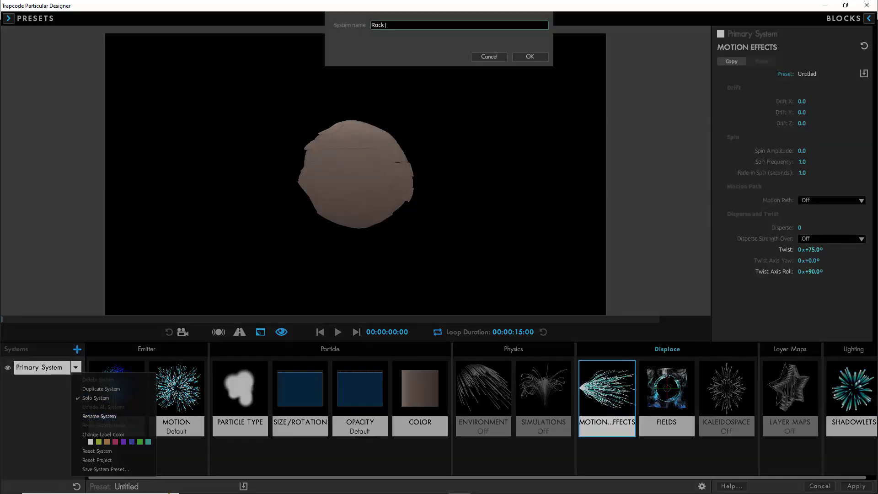
type("Rock Surface")
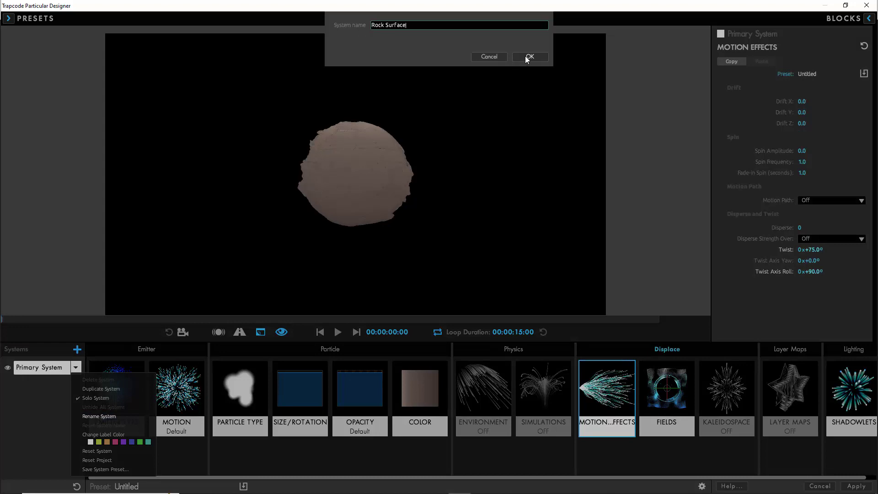
left_click(530, 57)
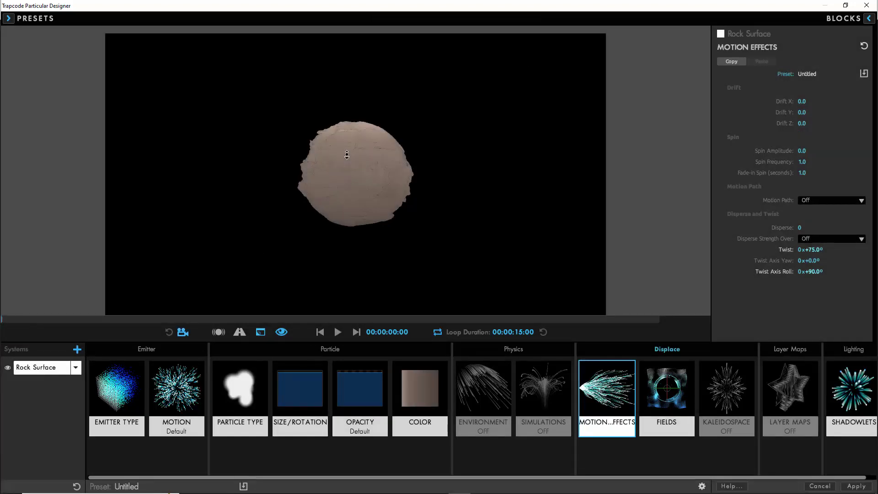
Apply the design to the comp and expand Particular's Lighting > Shadowlets settings.
left_click(853, 487)
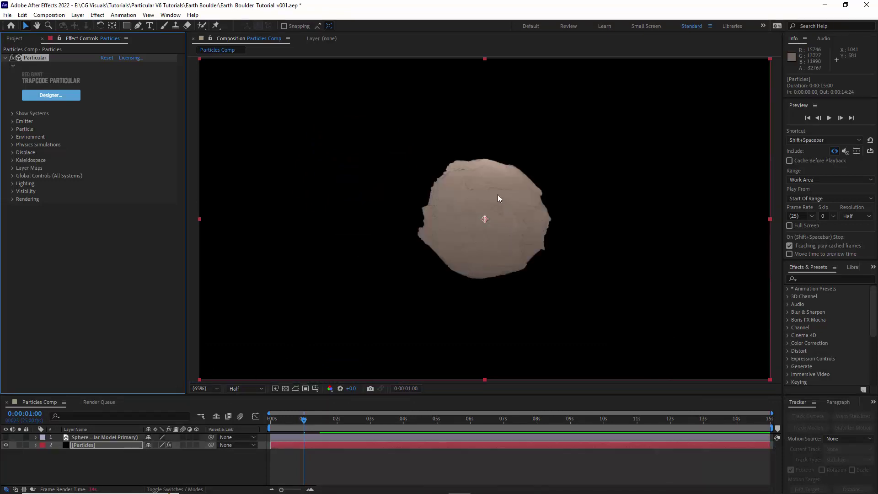
left_click(88, 463)
left_click(78, 446)
left_click(12, 184)
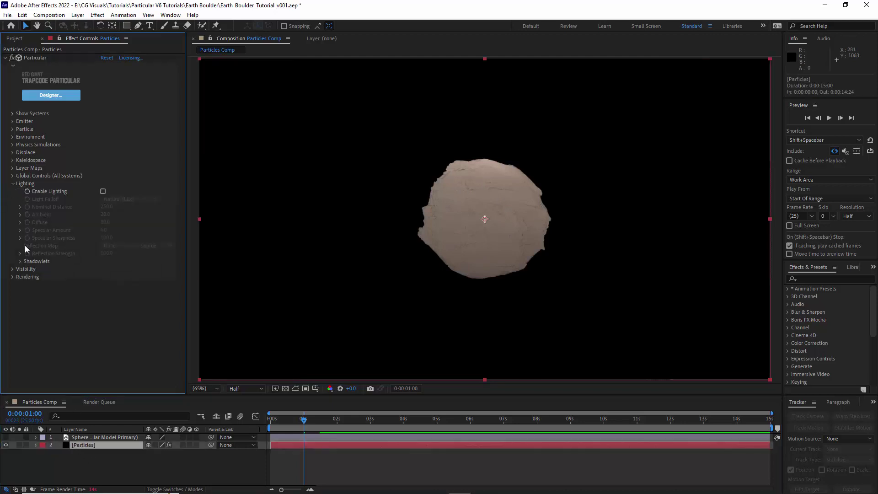
left_click(20, 263)
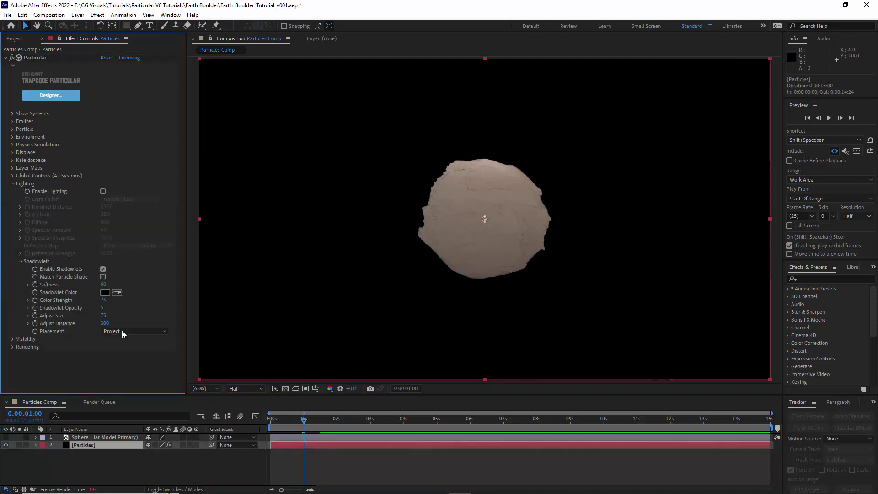
Add a new light layer to the composition and begin naming it Shadowlet Light.
right_click(80, 461)
mouse_move(108, 345)
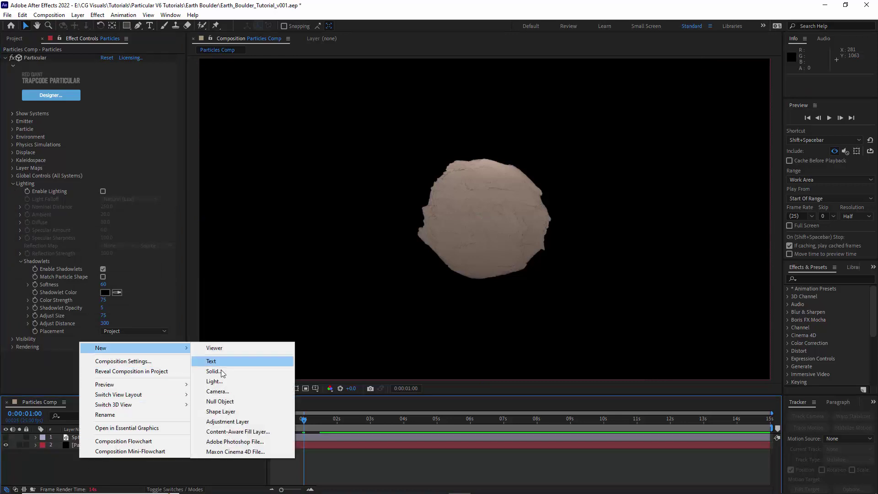
left_click(220, 382)
type("Shadowlet Light")
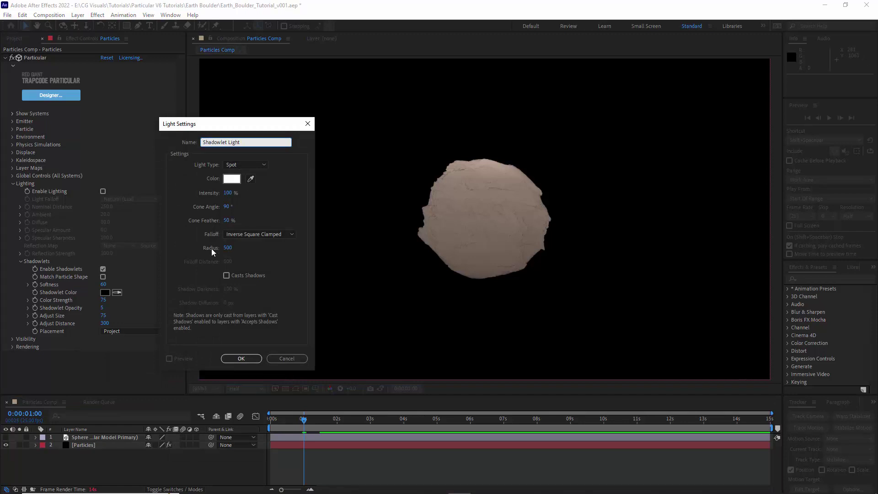
Create Shadowlet Light, move it up and left, and aim it at the boulder's centre.
left_click(246, 360)
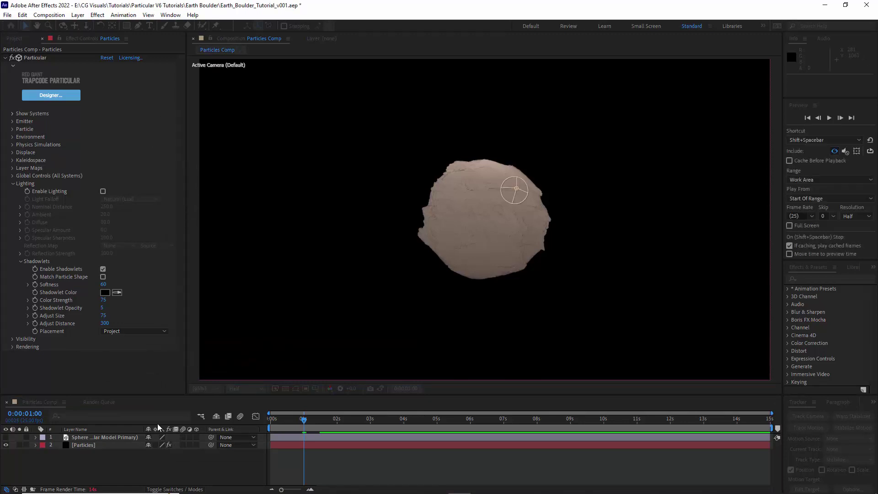
left_click_drag(568, 189, 281, 233)
left_click_drag(261, 183, 269, 46)
left_click_drag(288, 136, 498, 220)
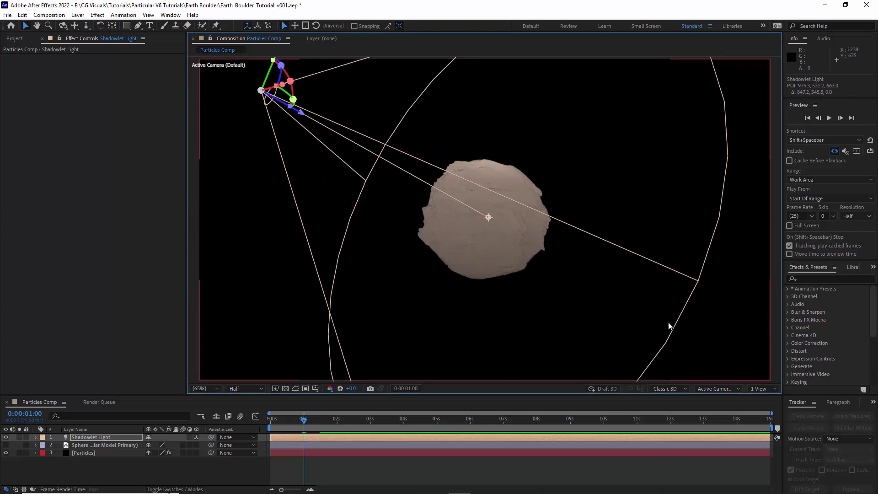
Refine the light's position and aim in Top view, then return to Active Camera at Fit zoom.
left_click(708, 389)
left_click(718, 284)
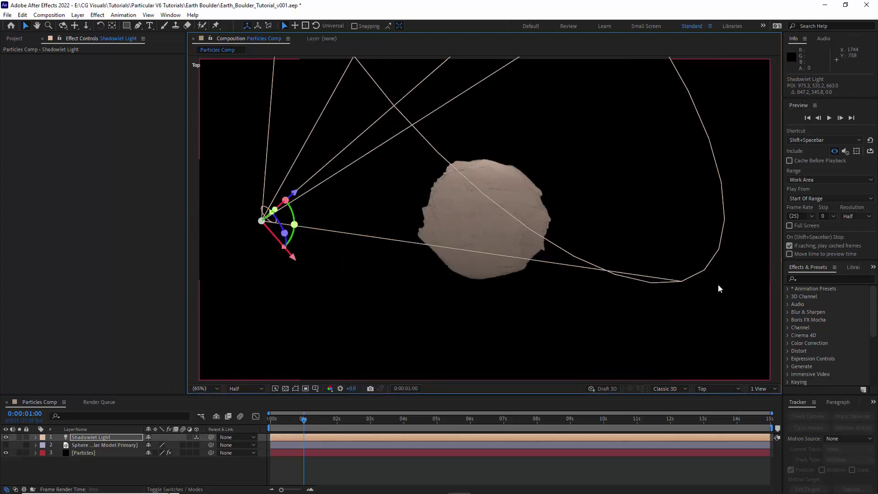
left_click_drag(312, 133, 312, 121)
left_click_drag(320, 175, 293, 177)
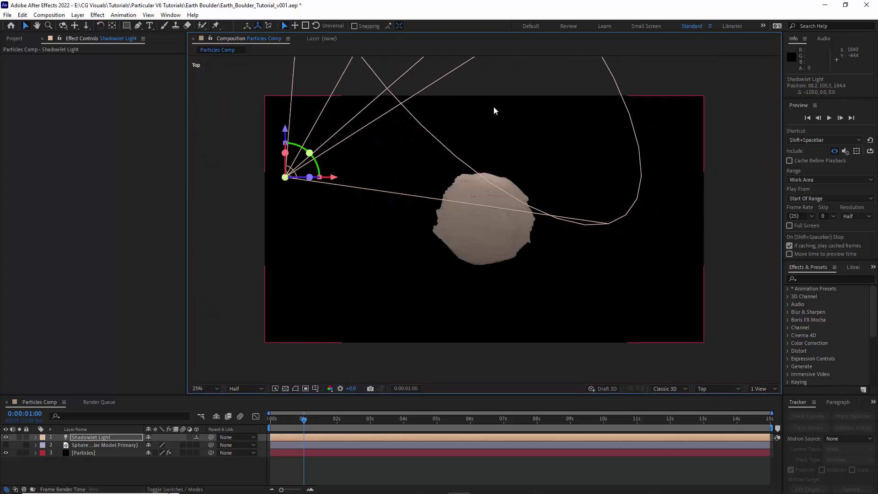
key("comma")
left_click_drag(495, 198, 488, 224)
left_click(718, 389)
left_click(725, 290)
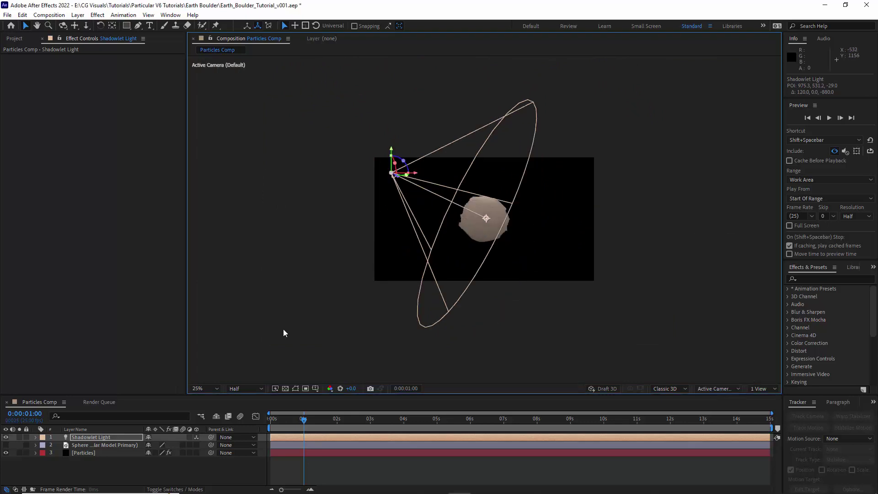
left_click(206, 389)
left_click(203, 226)
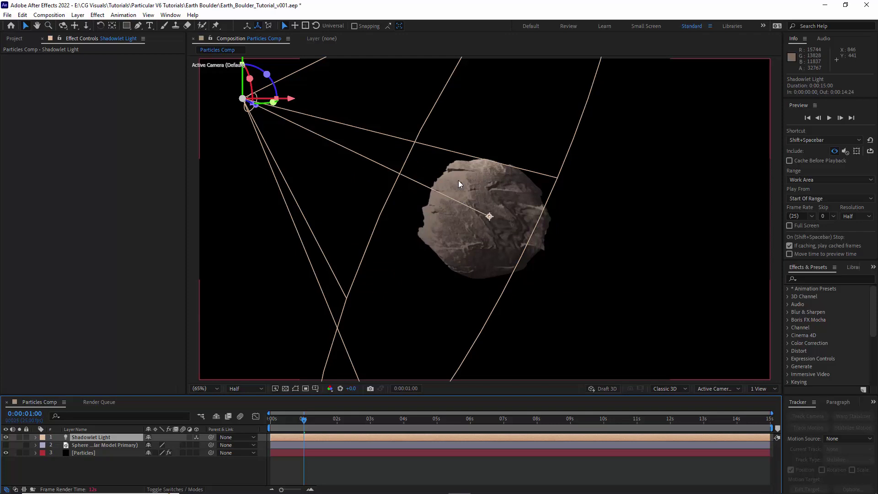
Add a second particle system in Particular Designer and name it Mud Surface.
left_click(75, 453)
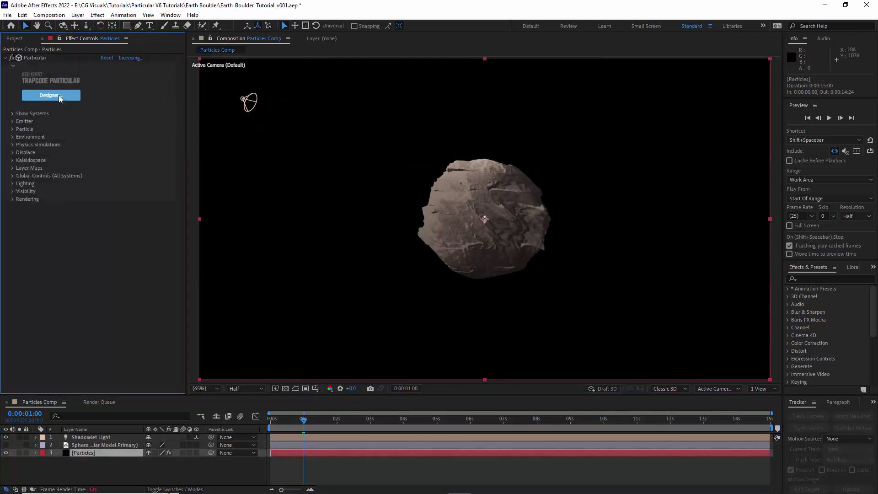
left_click(53, 95)
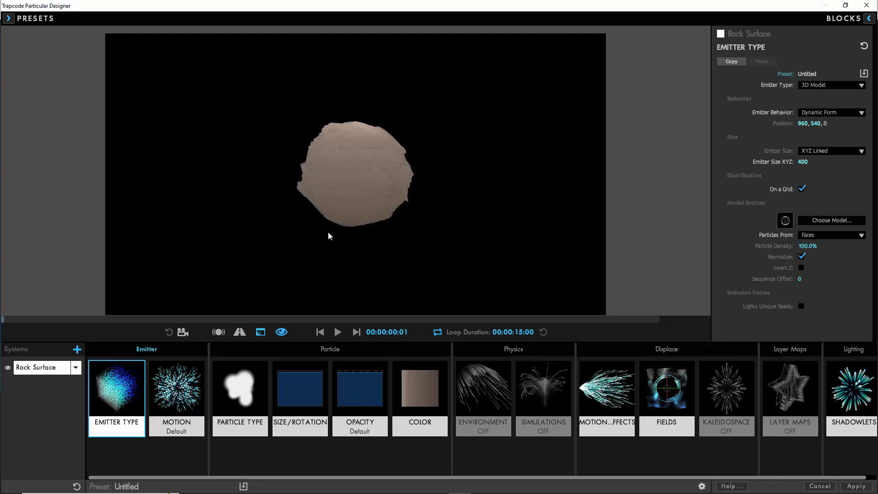
left_click(76, 351)
left_click(75, 385)
left_click(98, 431)
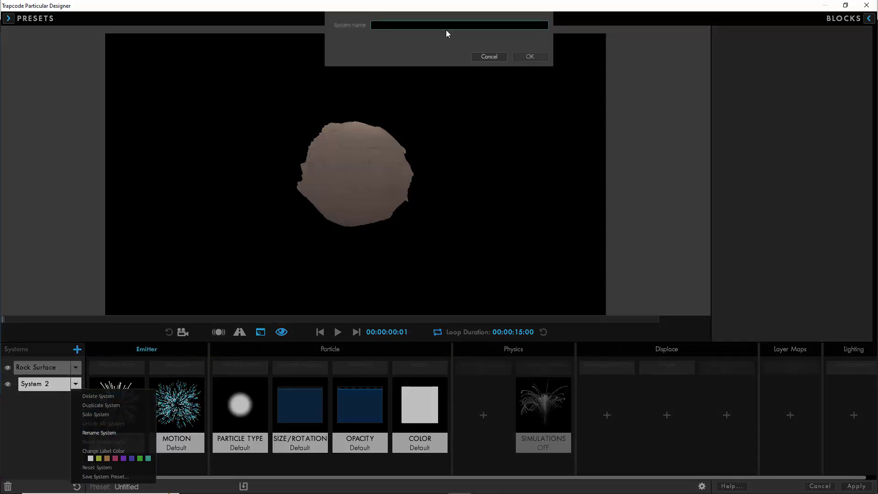
type("Mud Surface")
left_click(530, 56)
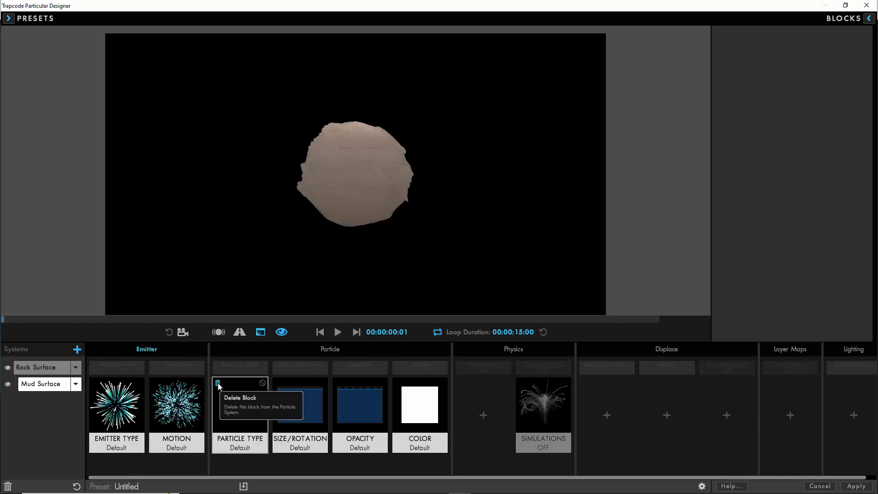
Delete Mud Surface's Particle Type and Size/Rotation blocks and select its Opacity block.
left_click(218, 384)
left_click(277, 384)
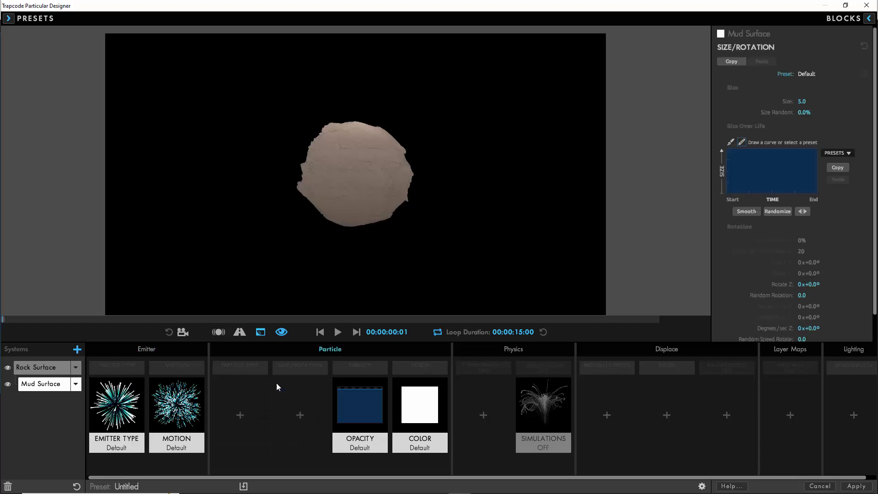
left_click(352, 394)
Remove the Opacity block and add a Displacement field to Mud Surface.
left_click(338, 384)
left_click(667, 415)
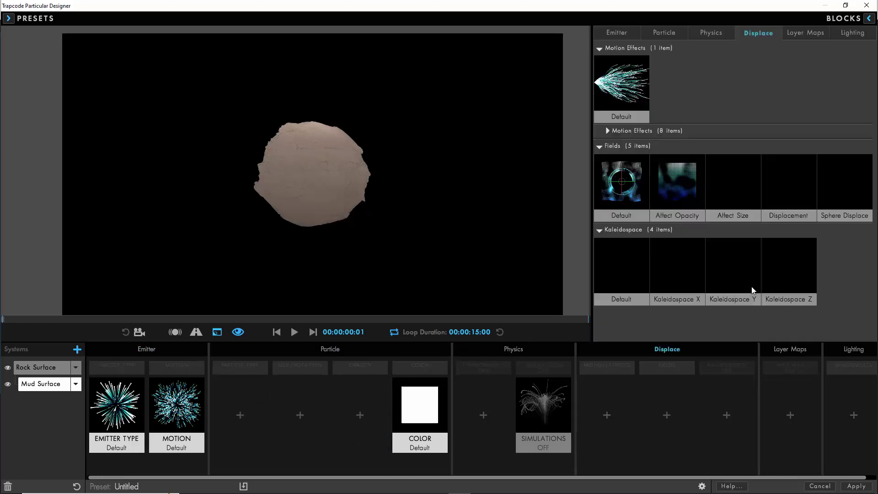
left_click(788, 191)
left_click(659, 412)
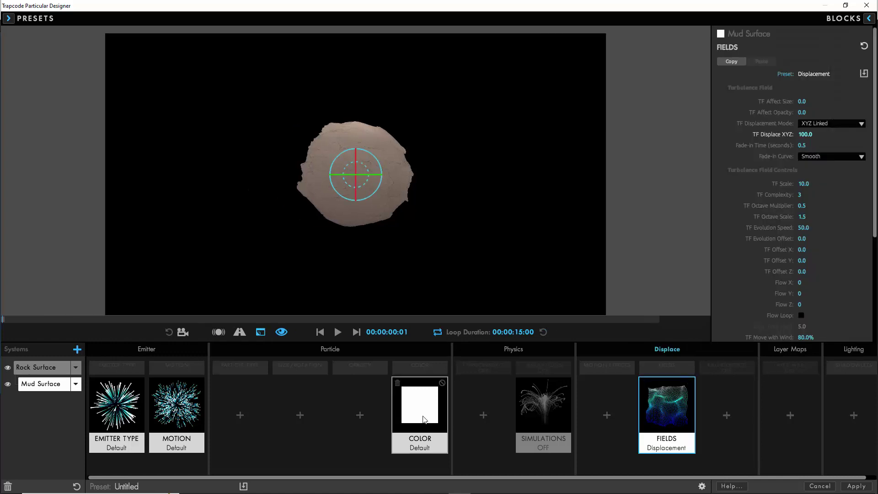
Colour Mud Surface Over Y using the brown gradient copied from Rock Surface.
left_click(420, 405)
left_click(819, 101)
left_click(805, 141)
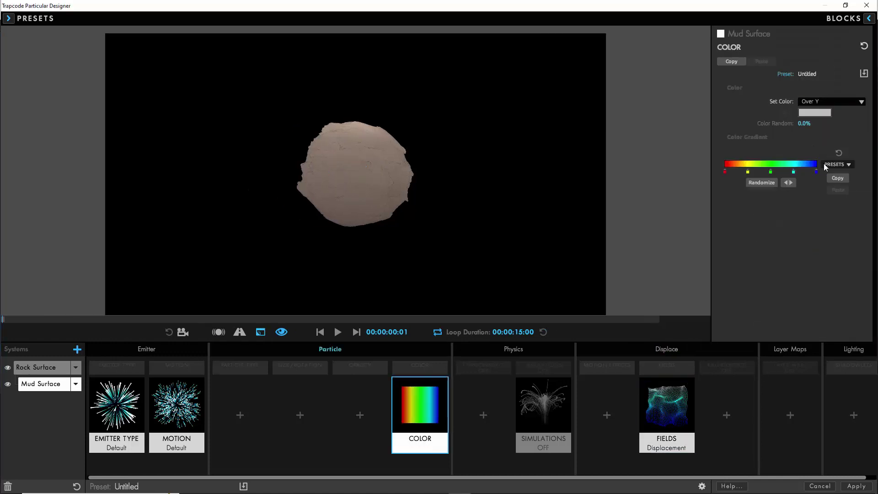
left_click(39, 369)
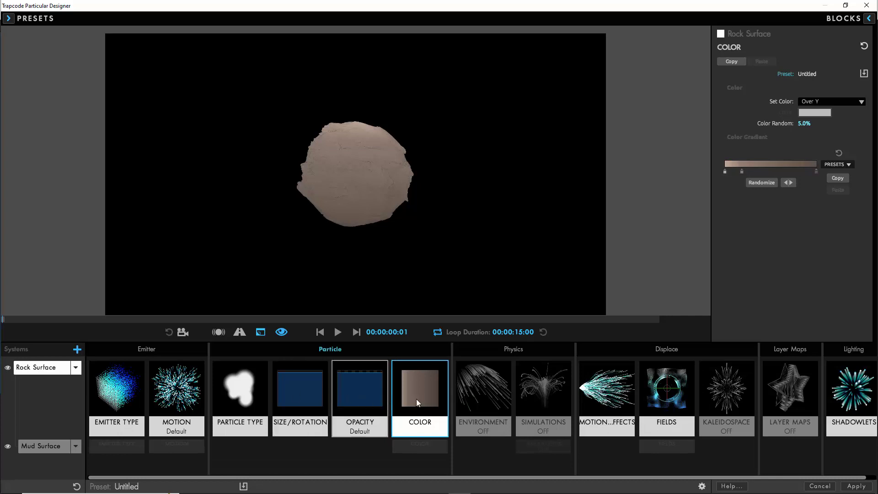
left_click(841, 177)
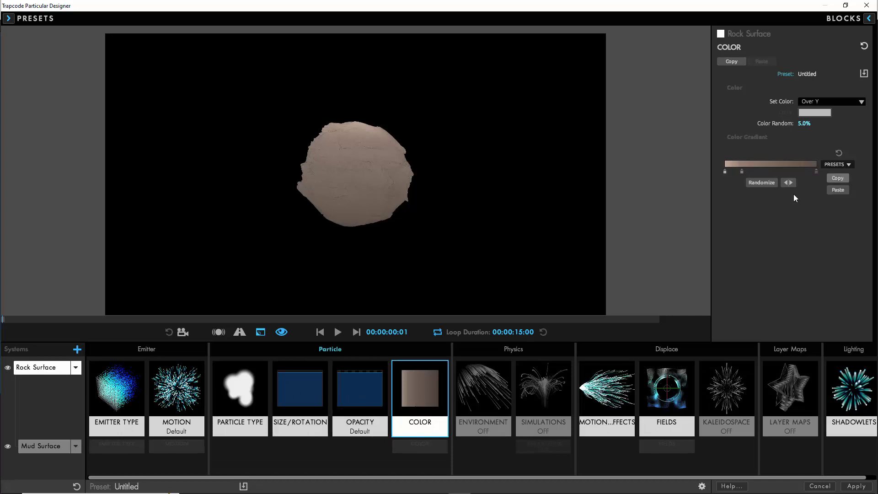
left_click(45, 447)
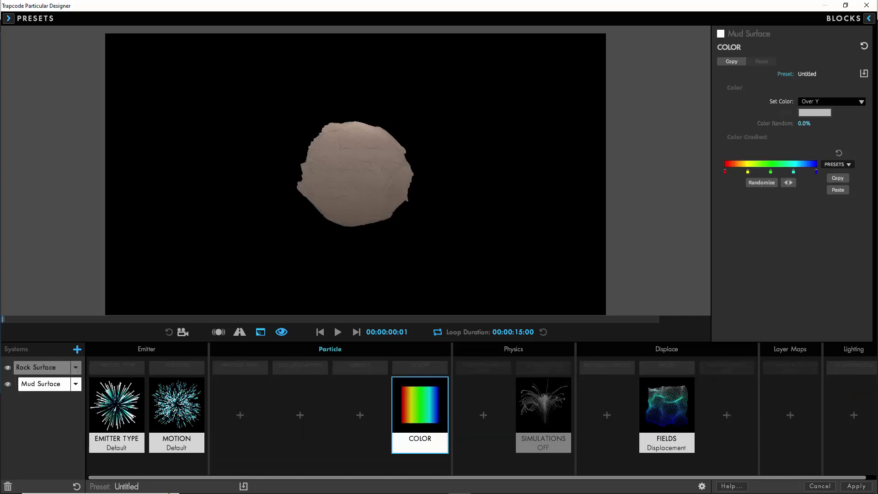
left_click(838, 191)
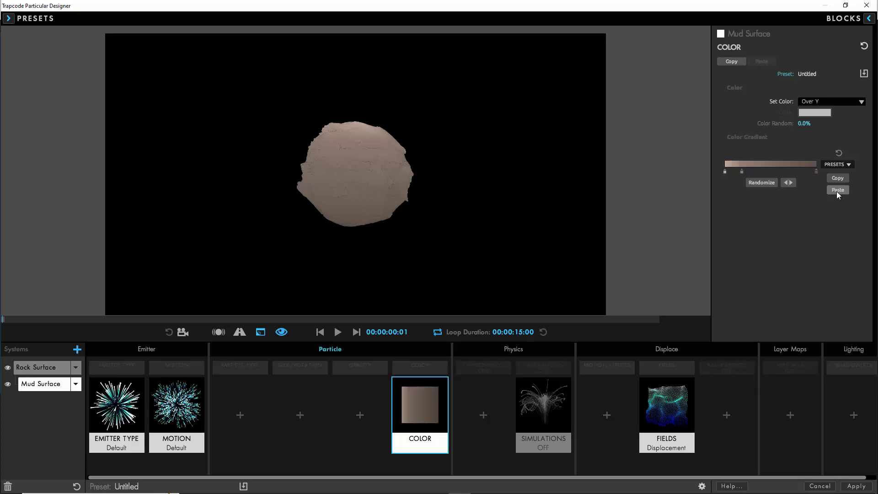
Darken the left, middle and right stops of Mud Surface's colour gradient.
double_click(725, 172)
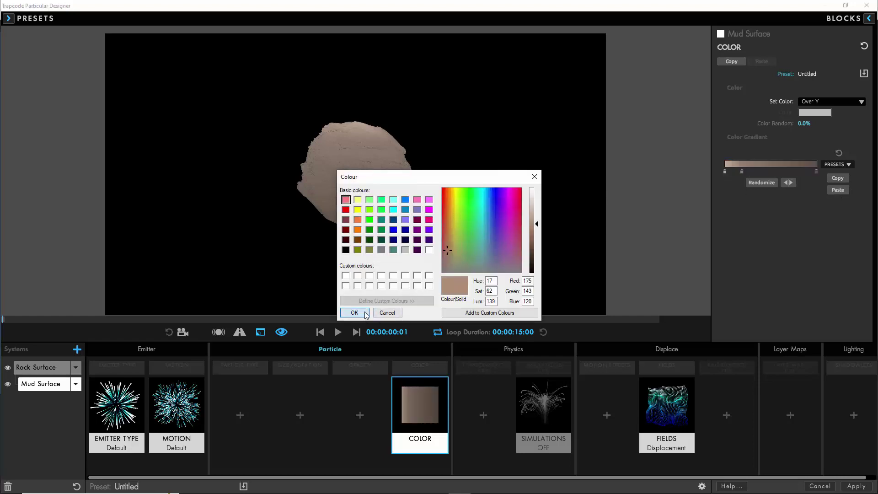
left_click(354, 313)
double_click(742, 171)
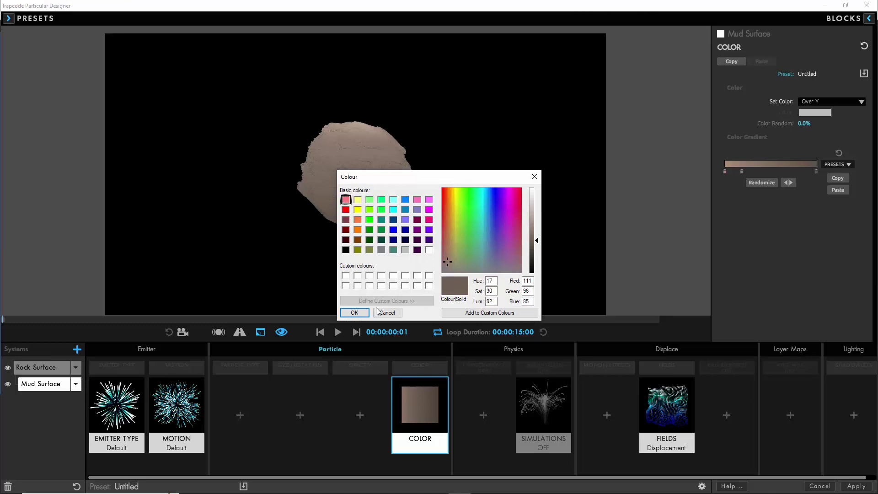
left_click(354, 313)
double_click(816, 172)
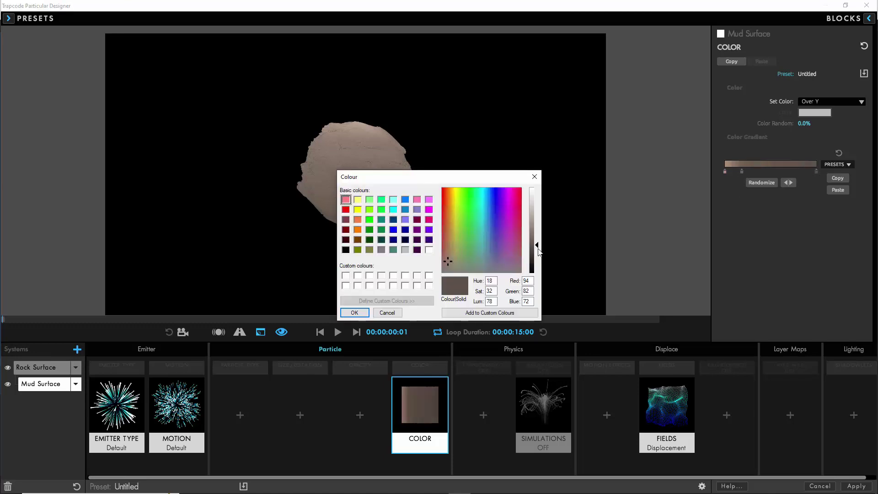
left_click_drag(538, 249, 536, 254)
left_click(354, 313)
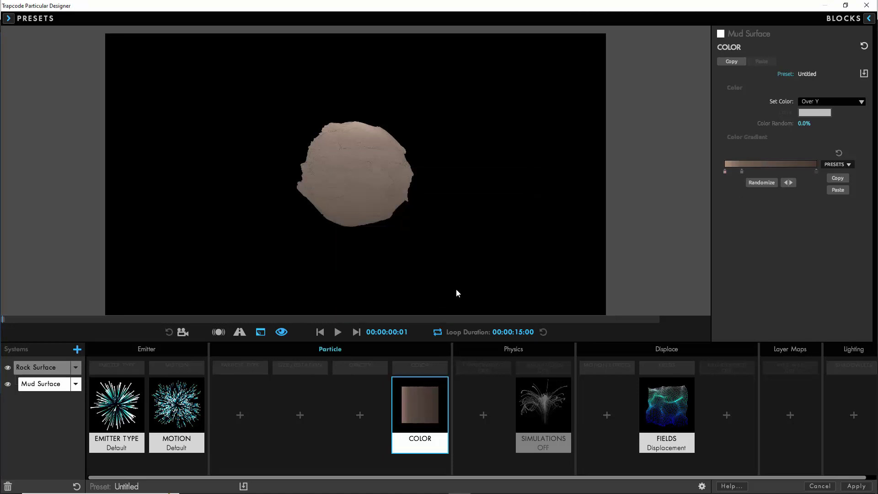
Make Mud Surface's emitter a 3D Model using the Sphere Smooth model.
left_click(129, 413)
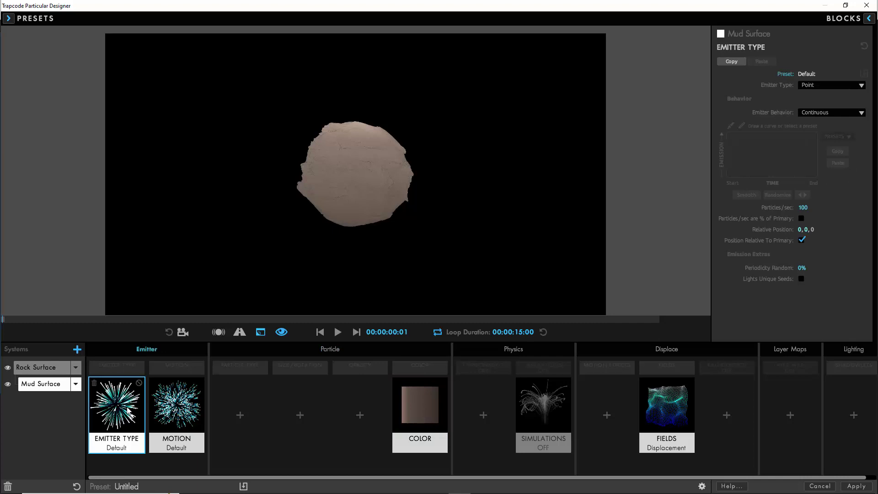
left_click(817, 86)
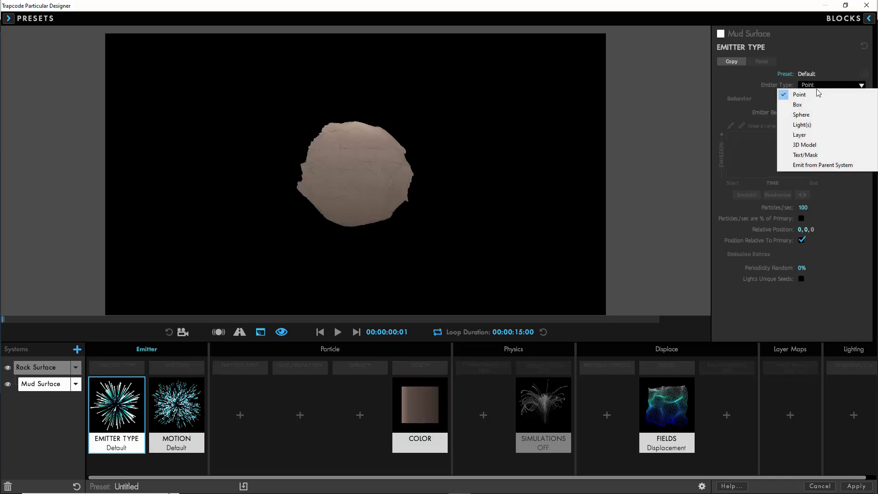
left_click(809, 141)
left_click(826, 311)
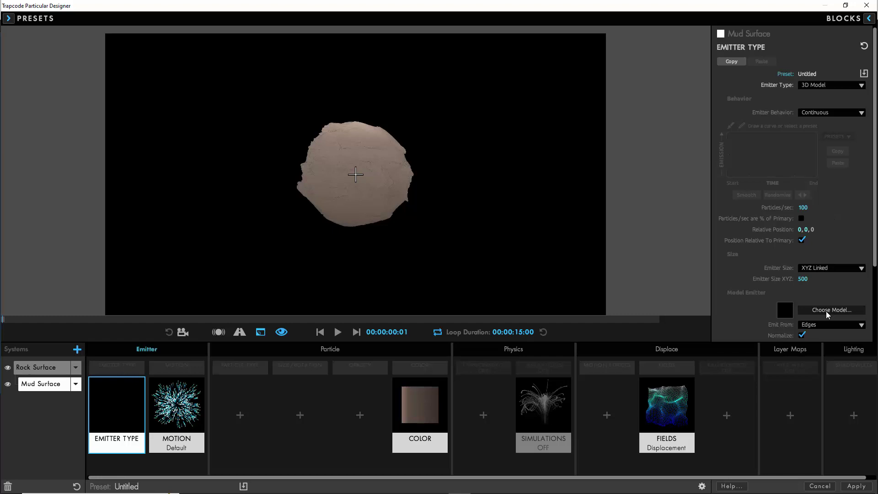
scroll(470, 235, "down", 2)
scroll(471, 236, "down", 1)
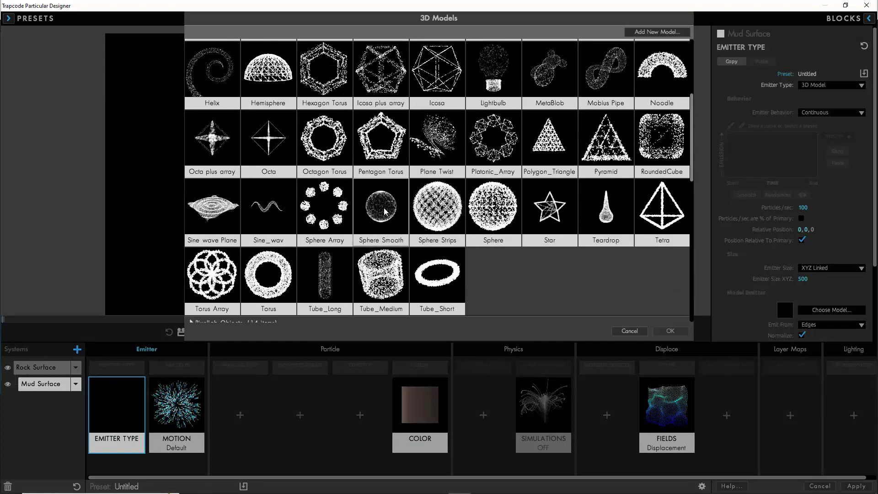
left_click(381, 212)
left_click(664, 330)
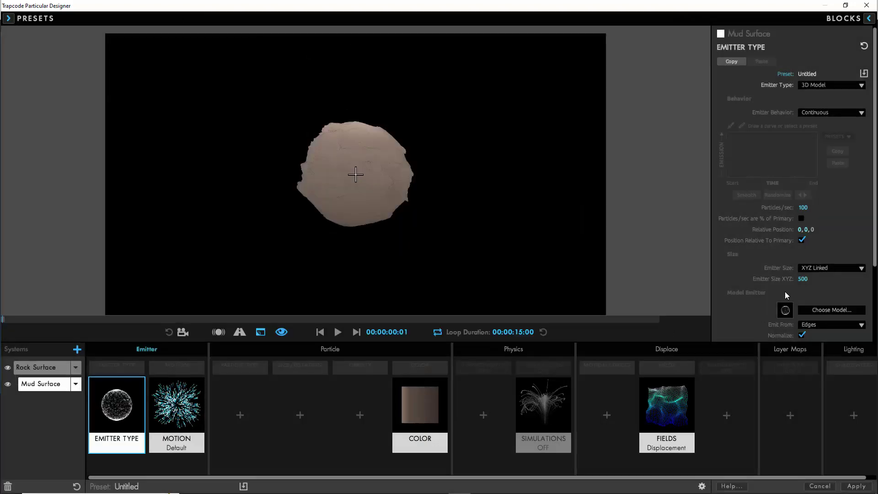
Set emitter size 400, Dynamic Form behaviour, 50000 particles and relative position 0, 2, 0.
left_click(802, 278)
type("4")
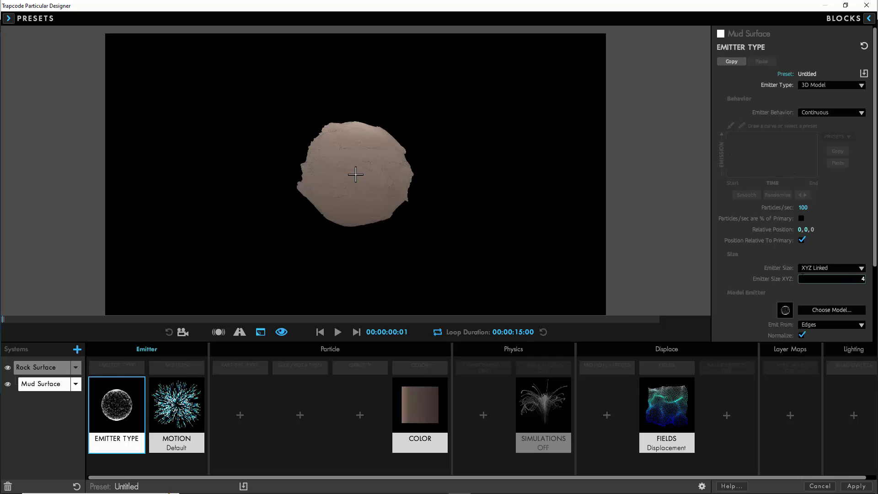
left_click(818, 115)
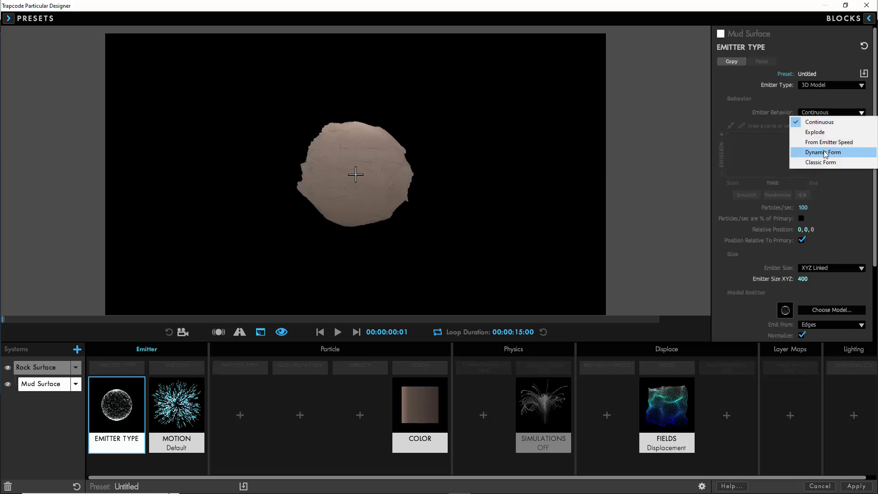
left_click(819, 153)
left_click(804, 207)
type("5")
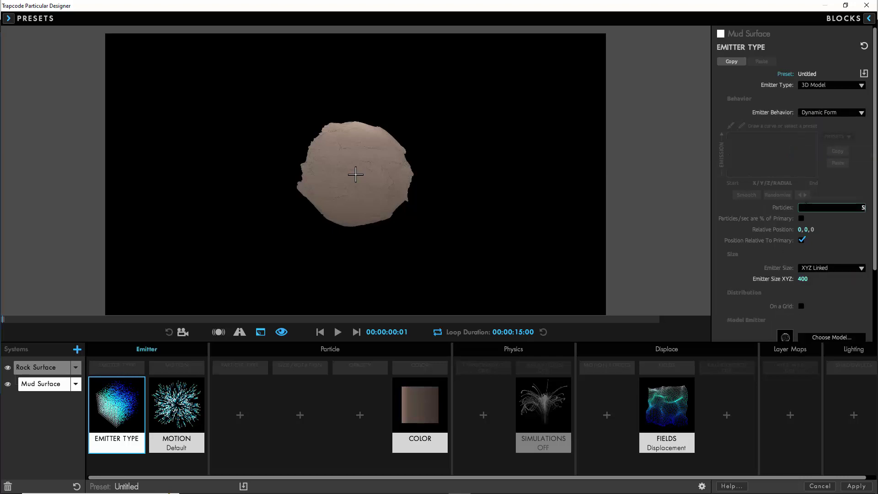
type("0000")
left_click(806, 229)
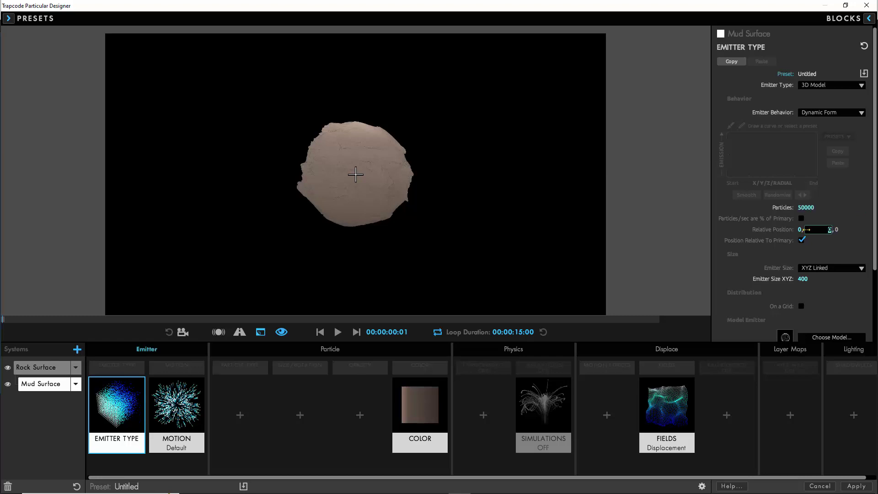
left_click(737, 227)
Set the displacement field to Affect Size 10, Radial mode, -125, with fractal strength Over Y.
left_click(669, 411)
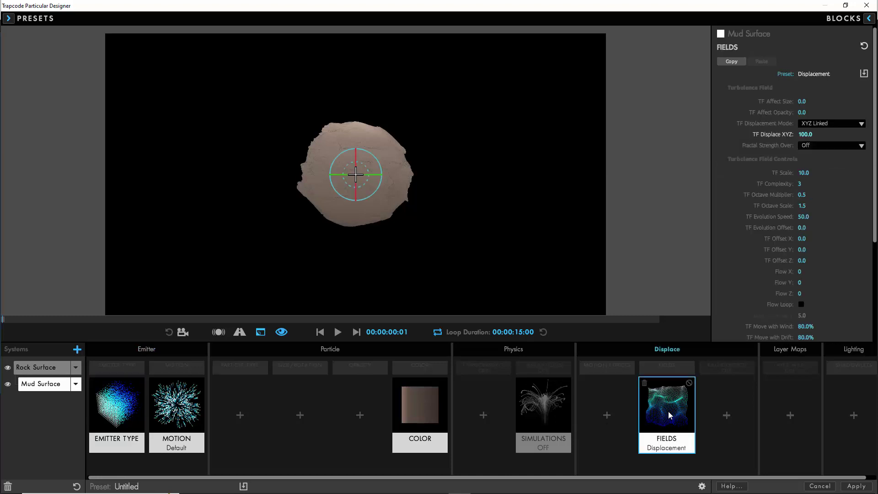
left_click(803, 101)
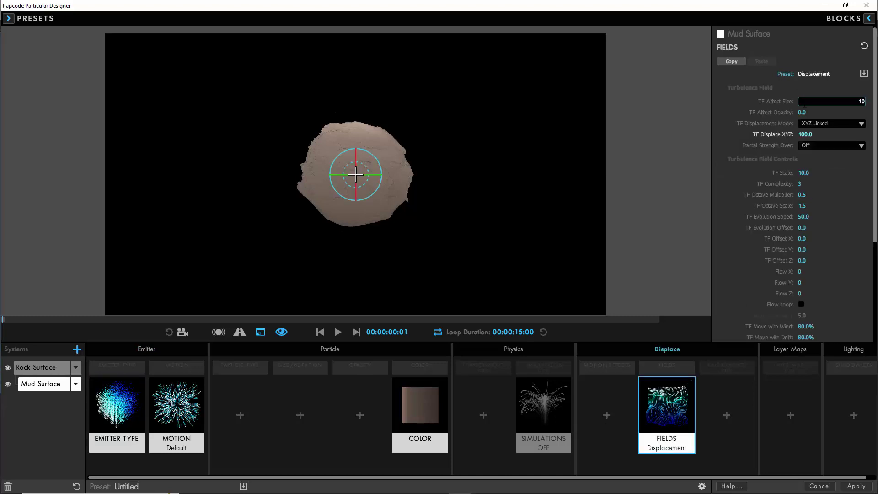
type("10")
left_click(807, 122)
left_click(809, 152)
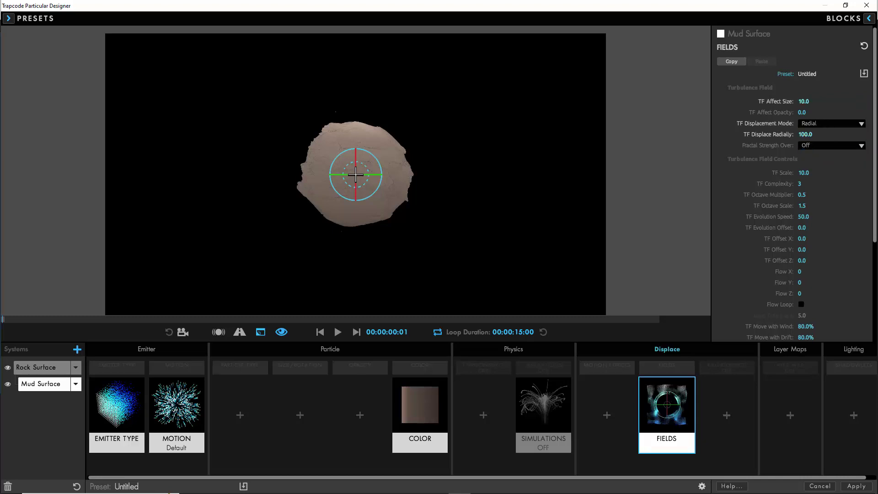
type("-1")
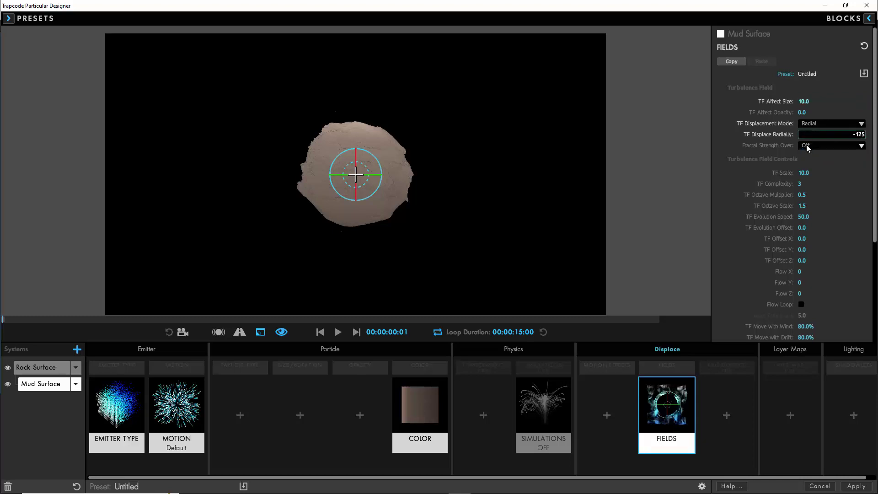
type("25")
left_click(808, 144)
left_click(821, 170)
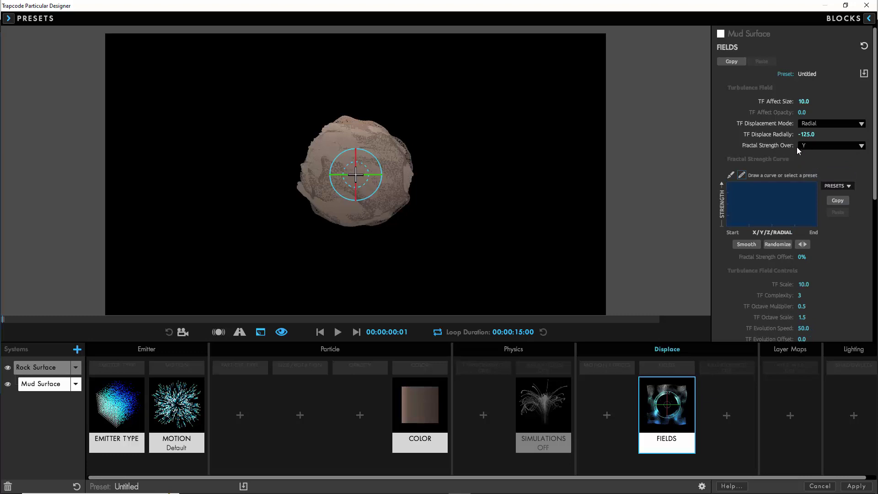
Paste Rock Surface's strength curve into Mud Surface and carve a deep dip into it.
left_click(45, 369)
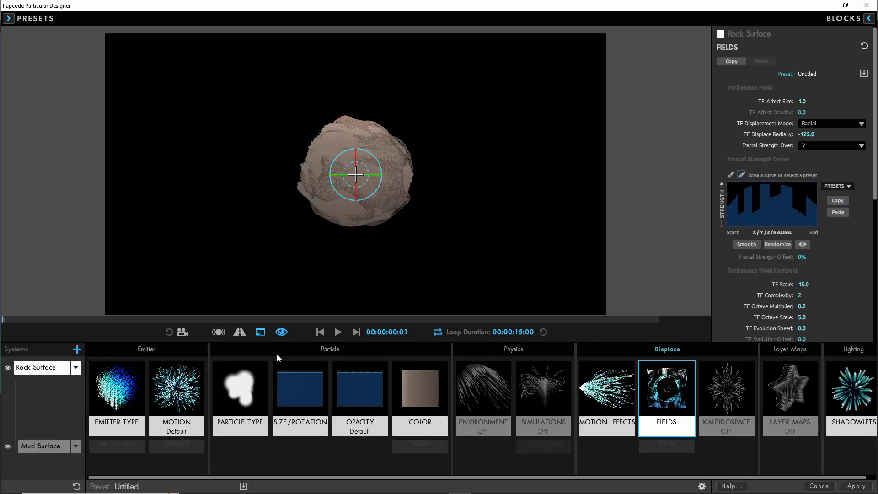
left_click(46, 446)
left_click(837, 213)
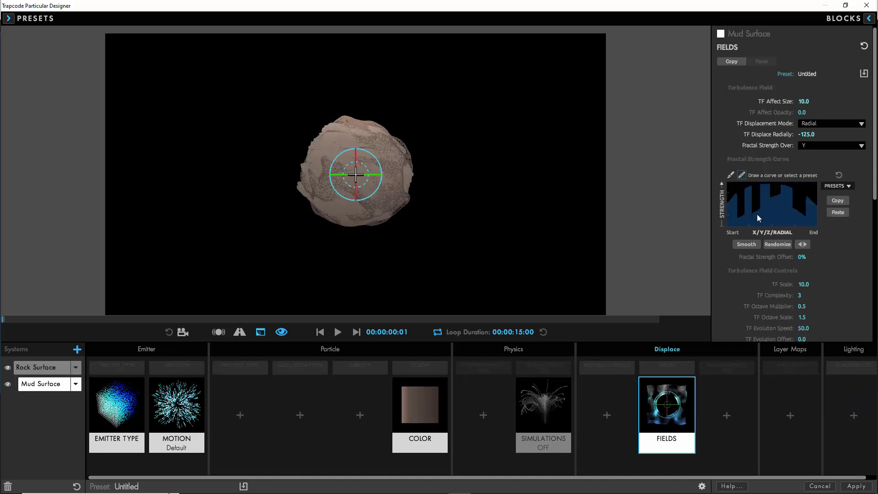
left_click_drag(797, 217, 806, 217)
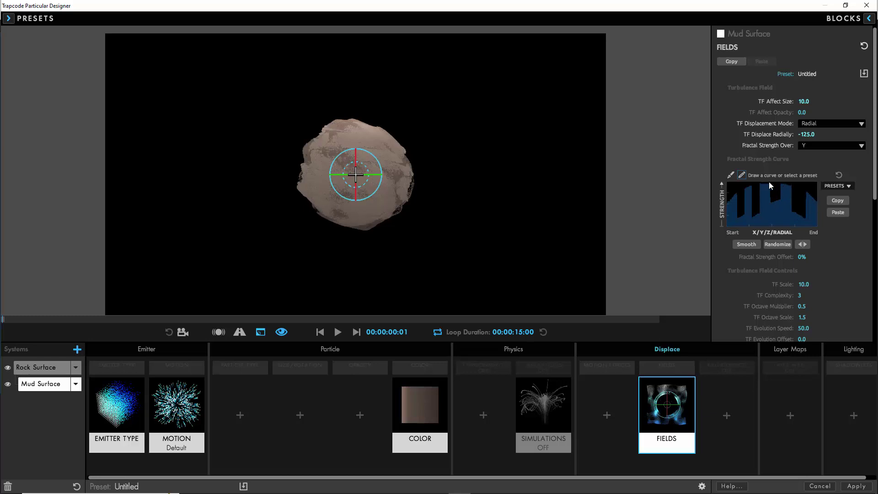
Set TF Scale 15, Complexity 2, Octave Multiplier 0.2, Octave Scale 5, Evolution Speed 0, Offset 5.
scroll(723, 265, "down", 2)
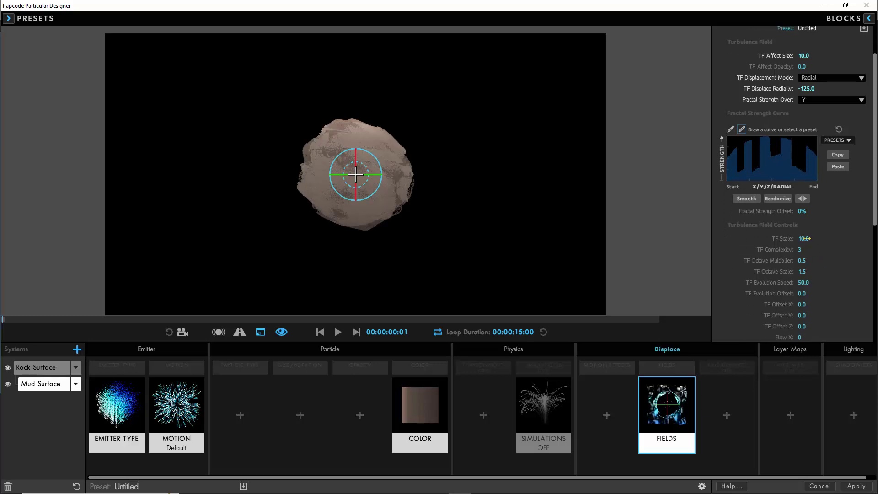
left_click(805, 239)
type("15")
left_click(801, 247)
left_click(803, 261)
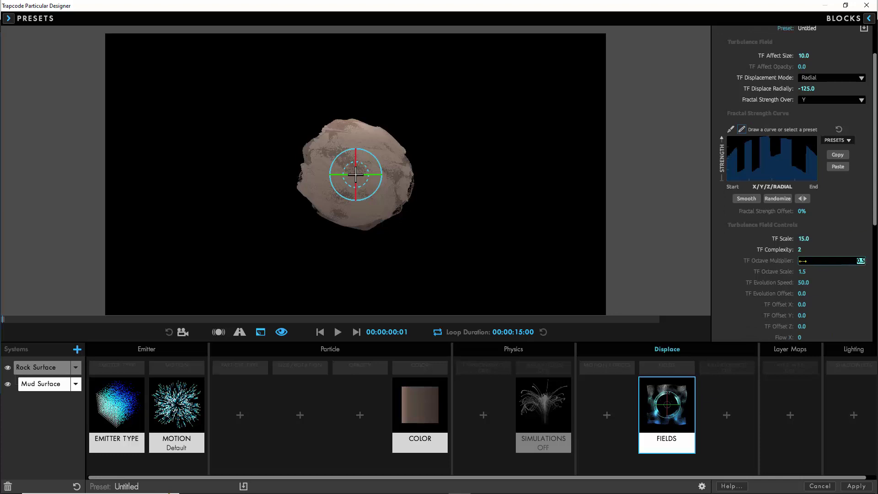
type("0.2")
left_click(803, 271)
type("5")
left_click(804, 282)
type("0")
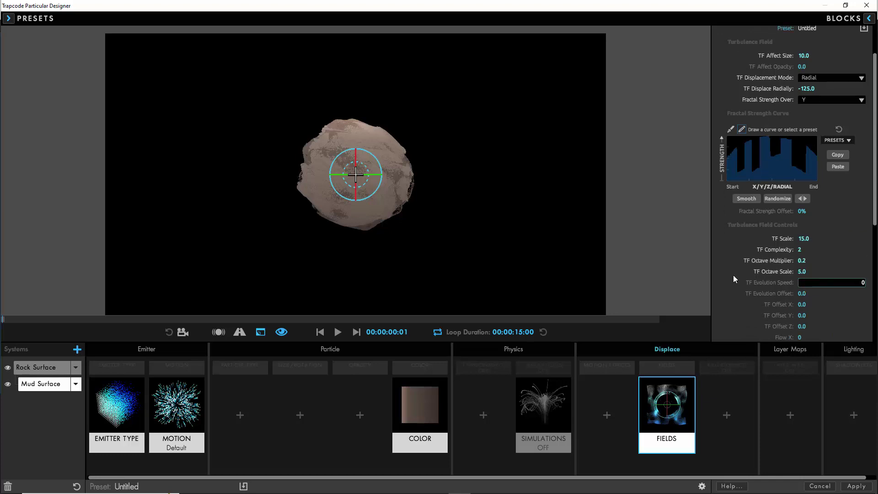
key("Return")
left_click(803, 294)
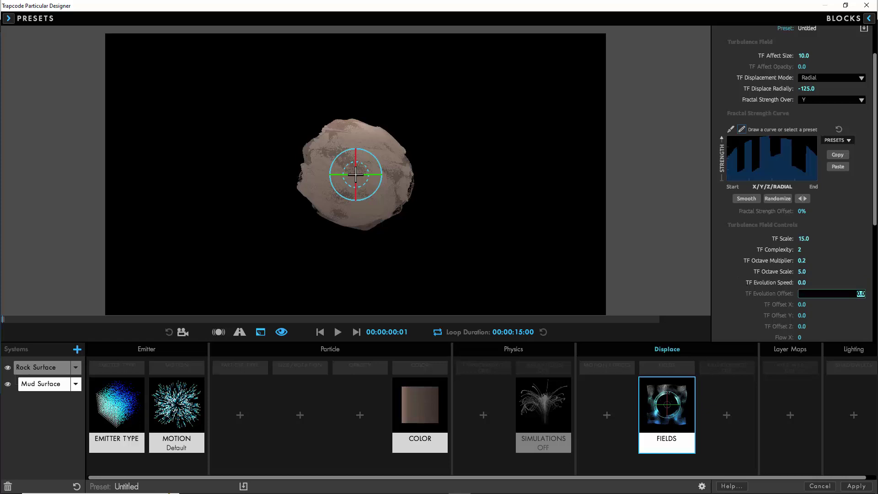
type("5")
key("Return")
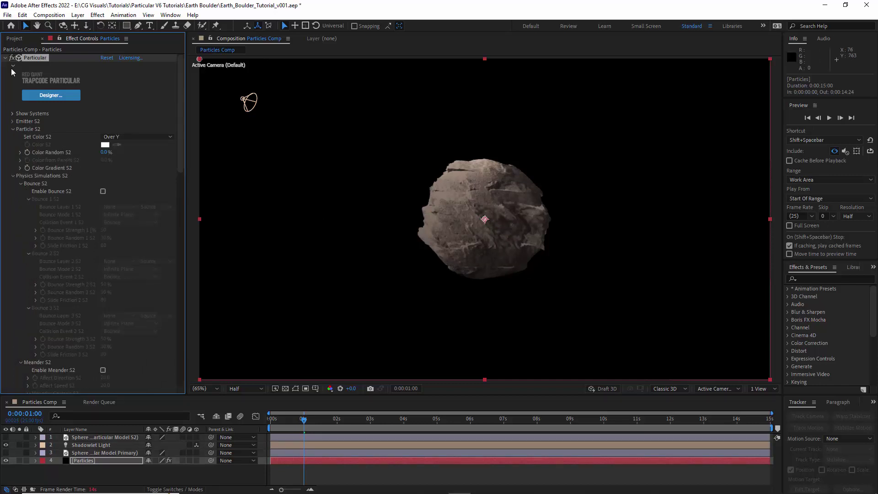
Drag Omashu_DMP_v001.jpg from the Project panel into Particles Comp as the bottom layer.
left_click(14, 38)
left_click(28, 131)
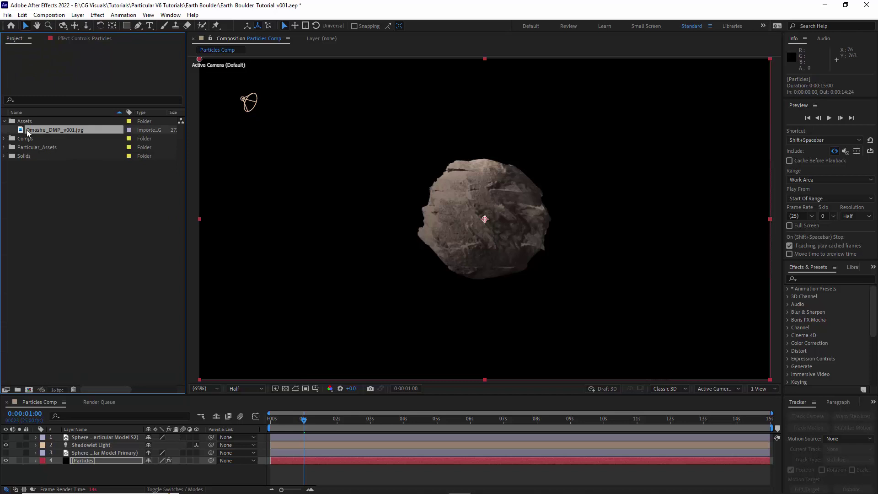
left_click_drag(132, 424, 81, 477)
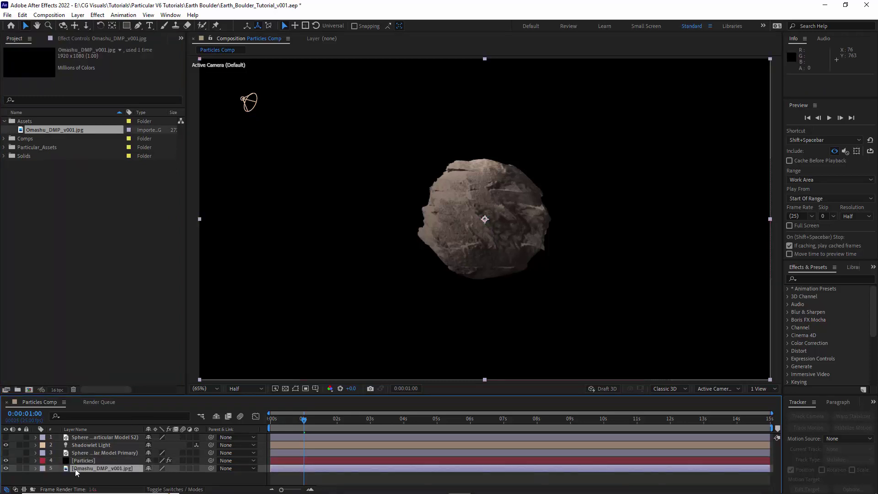
Add a Curves effect to the Particles layer and lift its Red channel slightly.
right_click(83, 463)
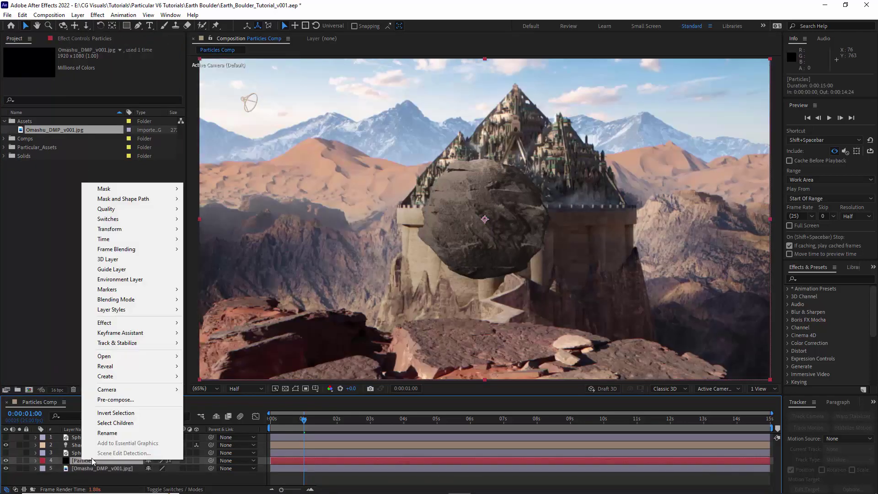
mouse_move(110, 323)
mouse_move(229, 151)
left_click(332, 326)
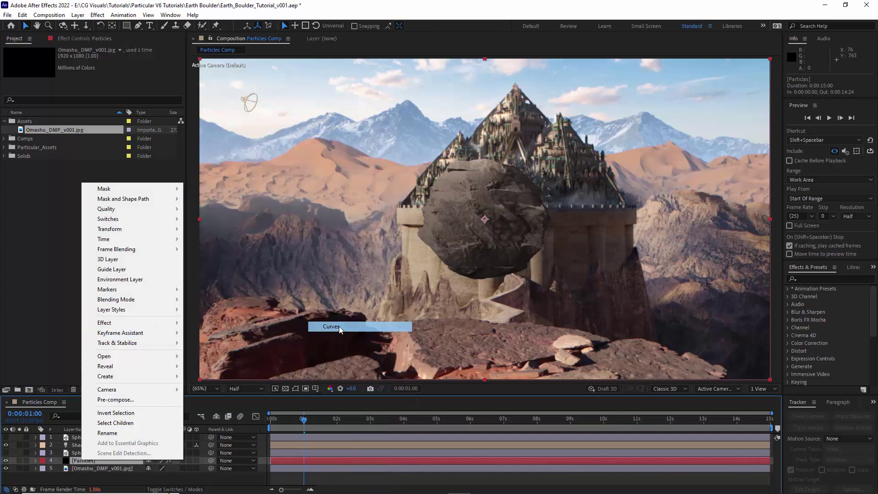
left_click(114, 161)
left_click(120, 181)
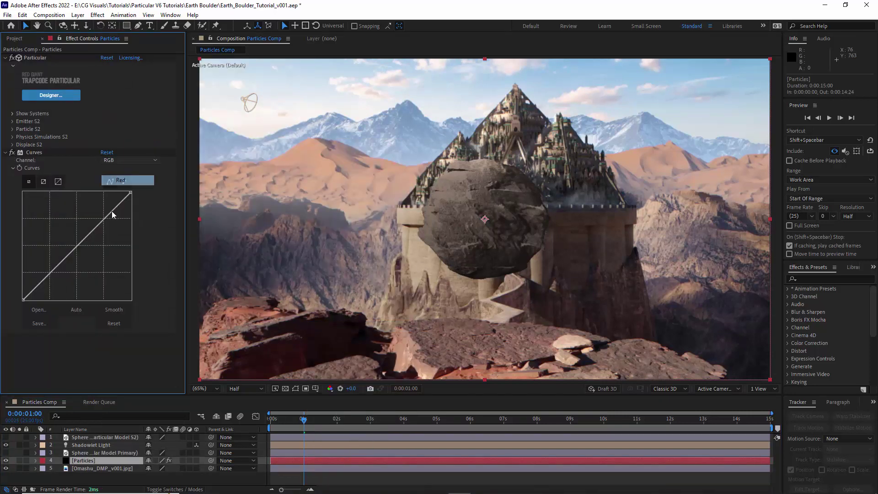
left_click_drag(76, 248, 75, 246)
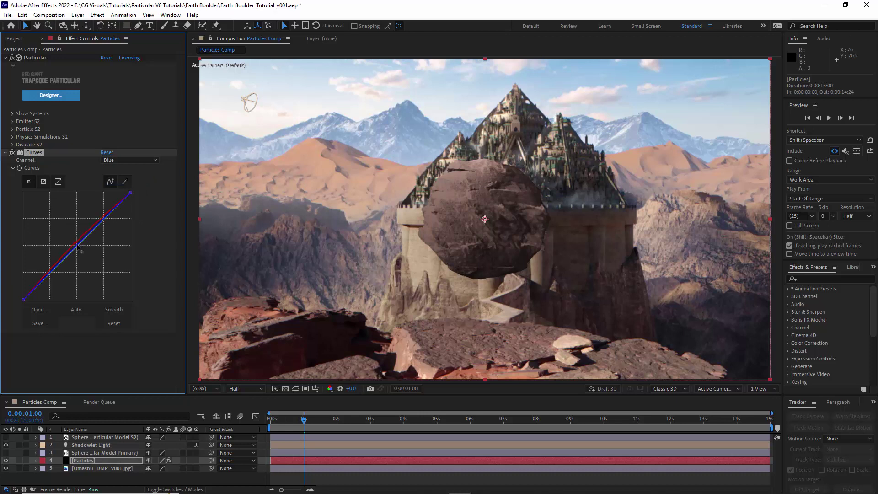
left_click(5, 152)
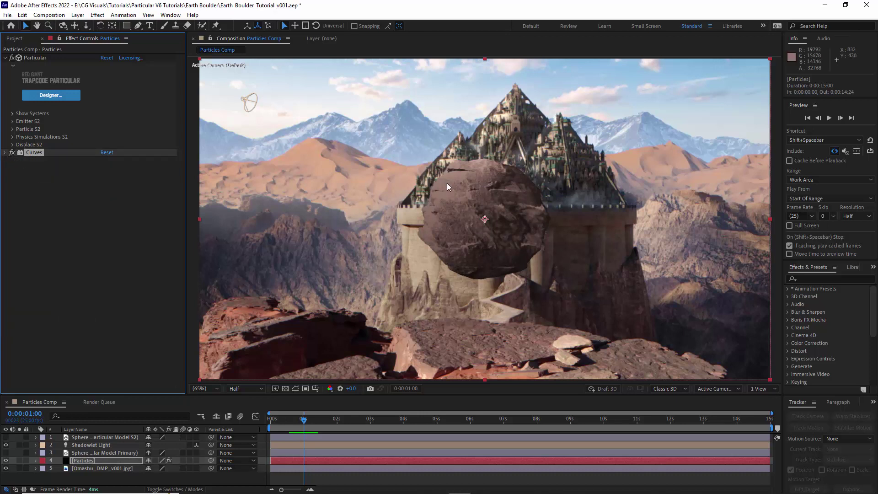
Inspect the boulder at Full resolution, then restore a Fit view at Half resolution.
scroll(447, 183, "up", 1)
left_click_drag(430, 218, 413, 117)
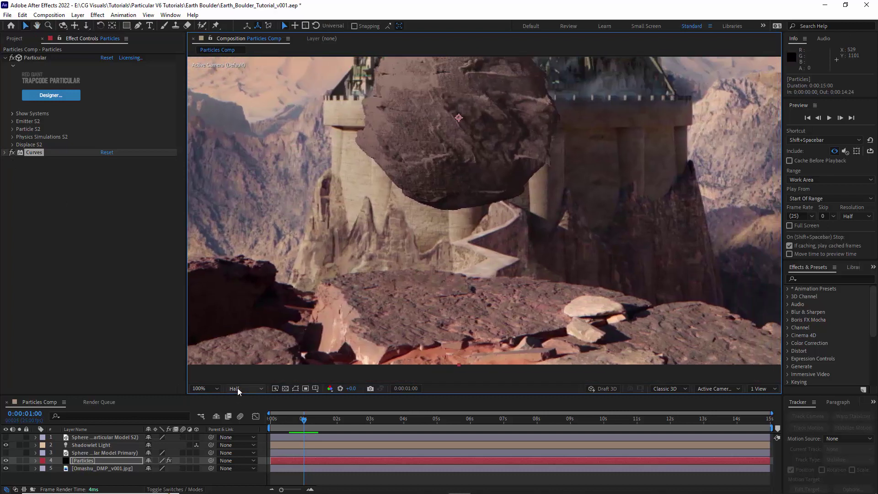
left_click(238, 388)
left_click(241, 396)
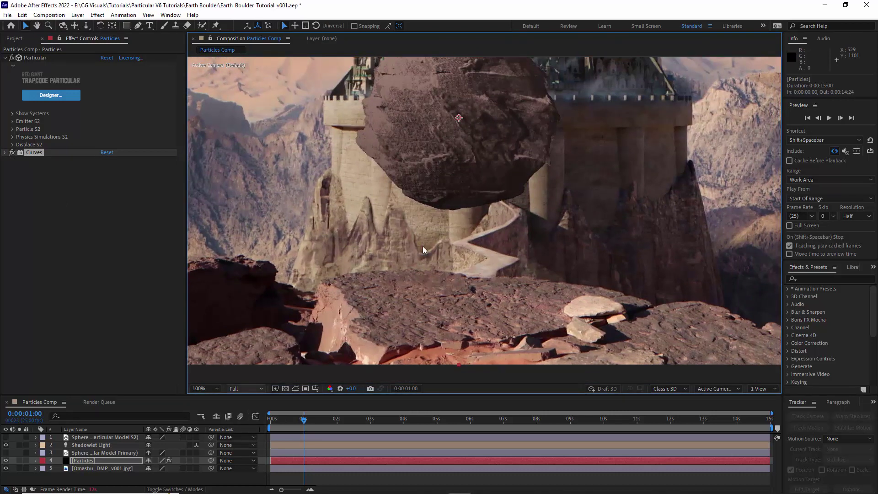
left_click_drag(463, 256, 488, 303)
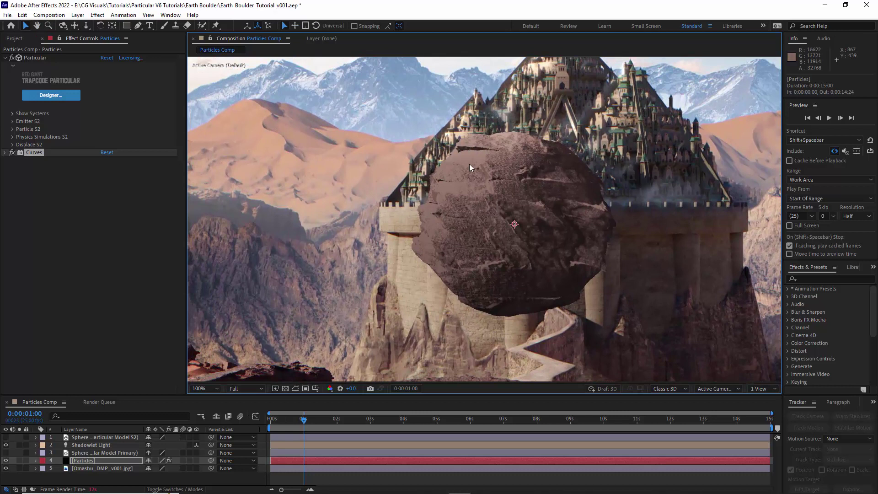
left_click_drag(457, 165, 452, 204)
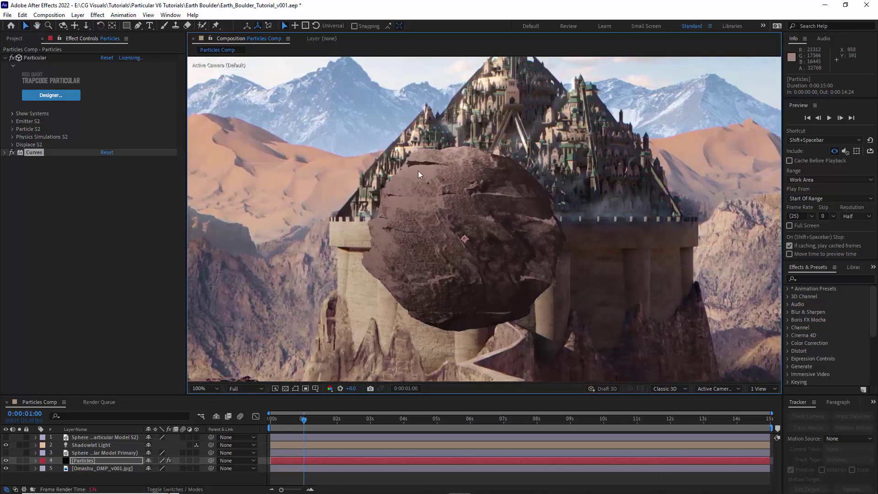
left_click(201, 389)
left_click(220, 264)
left_click(246, 388)
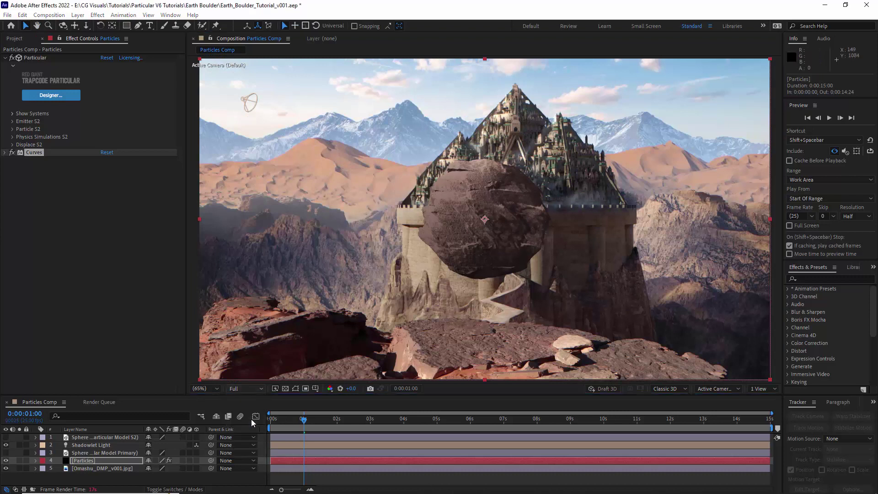
left_click(251, 418)
left_click(44, 61)
left_click(53, 97)
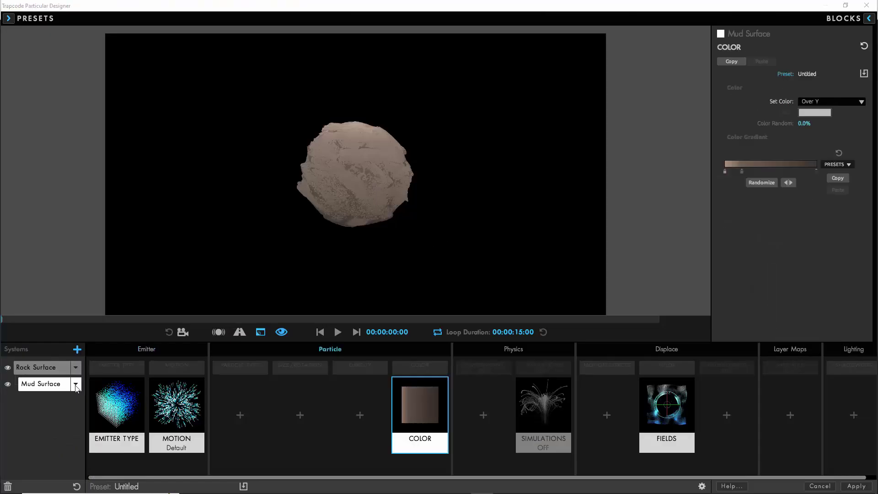
Duplicate the Mud Surface system and rename the copy Rock Highlights.
left_click(75, 384)
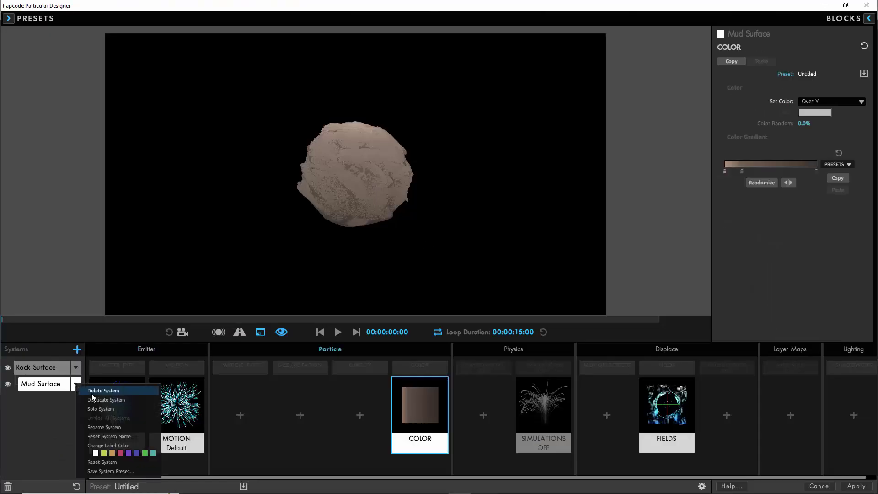
left_click(97, 400)
left_click(76, 401)
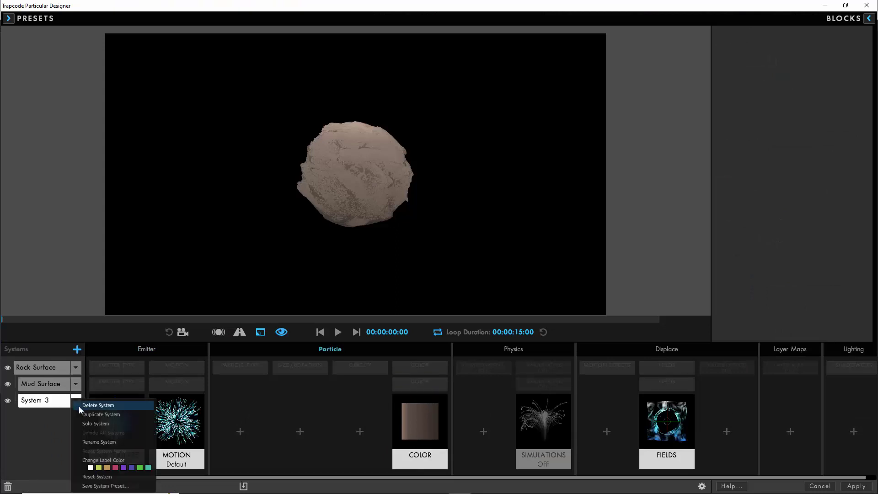
left_click(96, 442)
type("Rock Highlights")
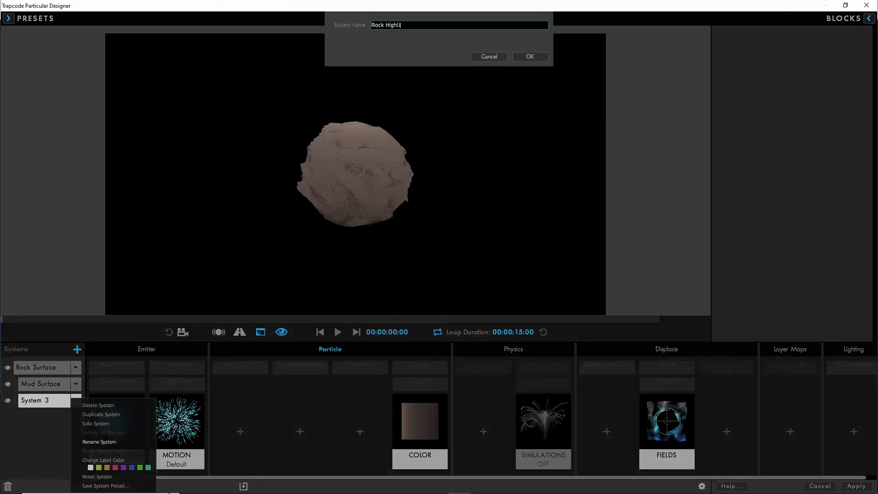
left_click(529, 56)
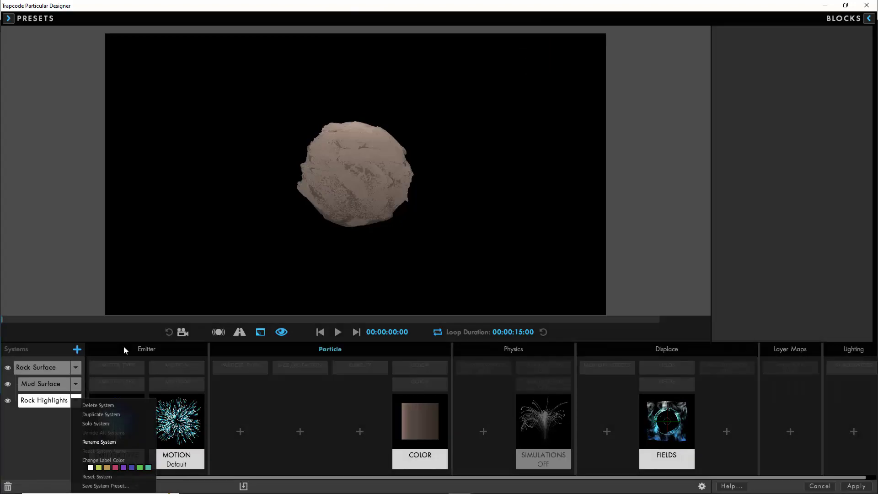
Open Rock Highlights' colour gradient and start editing its left stop's Red value.
left_click(424, 421)
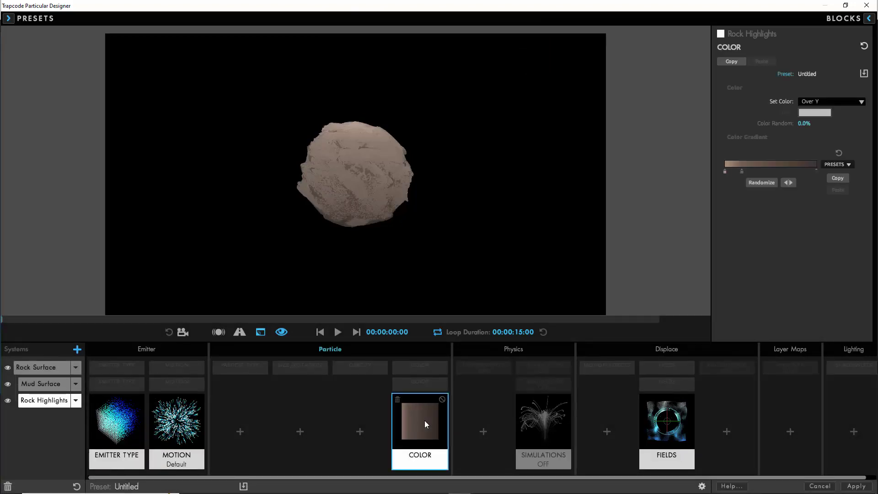
double_click(725, 172)
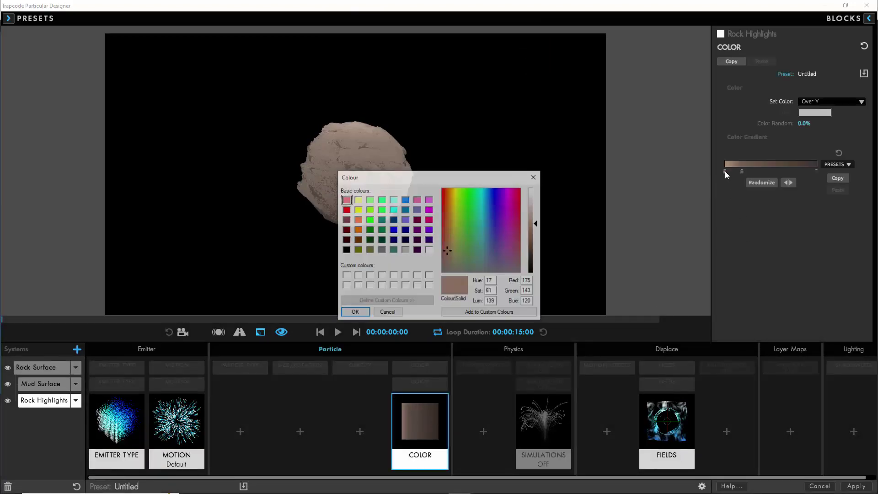
left_click_drag(532, 281, 521, 282)
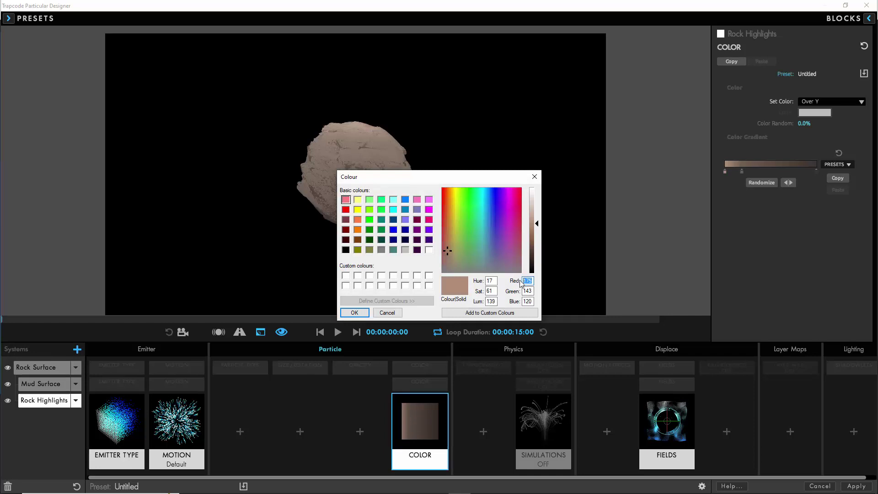
Set the left gradient stop to a pale colour, Red 236, Green 215, Blue 199.
type("236")
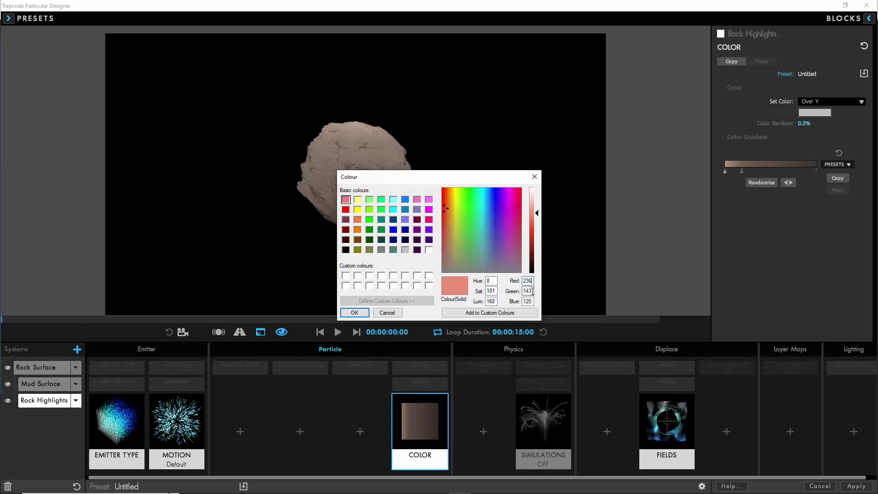
mouse_move(532, 291)
left_mouse_down()
mouse_move(522, 292)
mouse_move(522, 301)
left_mouse_up()
type("215")
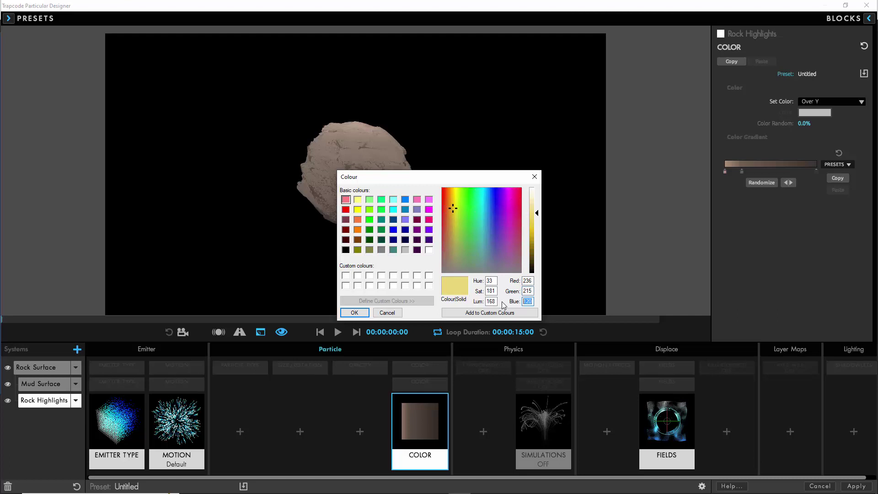
type("199")
left_click(355, 314)
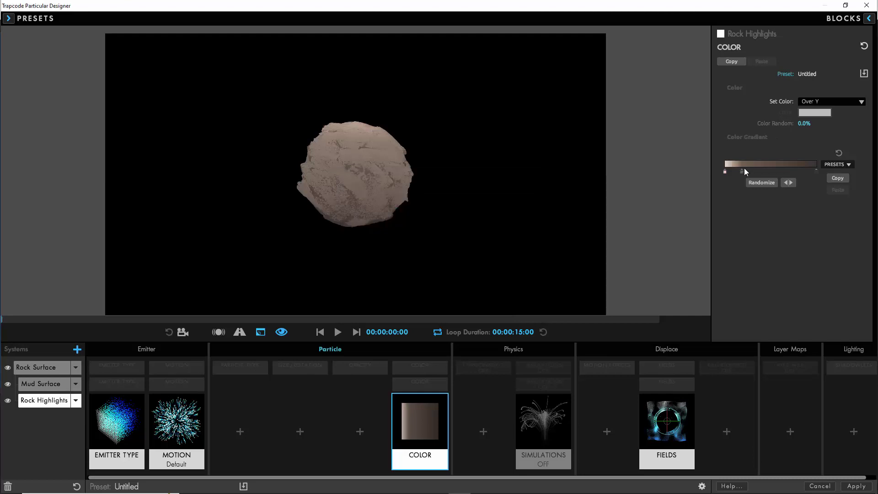
Move the middle gradient stop right and set it to RGB 178, 157, 150.
left_click_drag(742, 172, 772, 170)
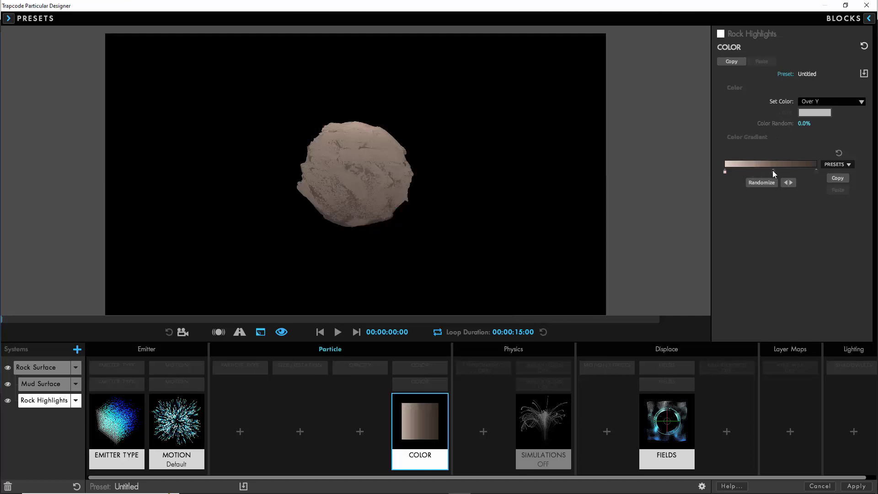
double_click(772, 170)
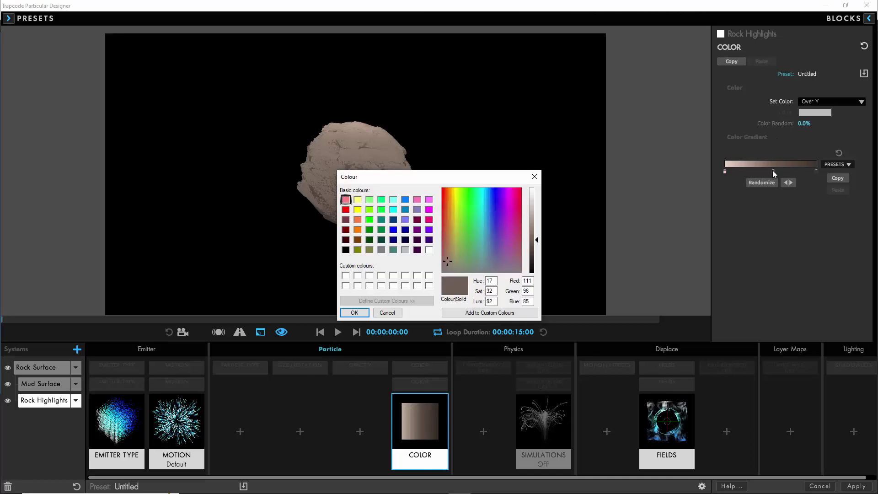
double_click(527, 281)
type("178")
key("Tab")
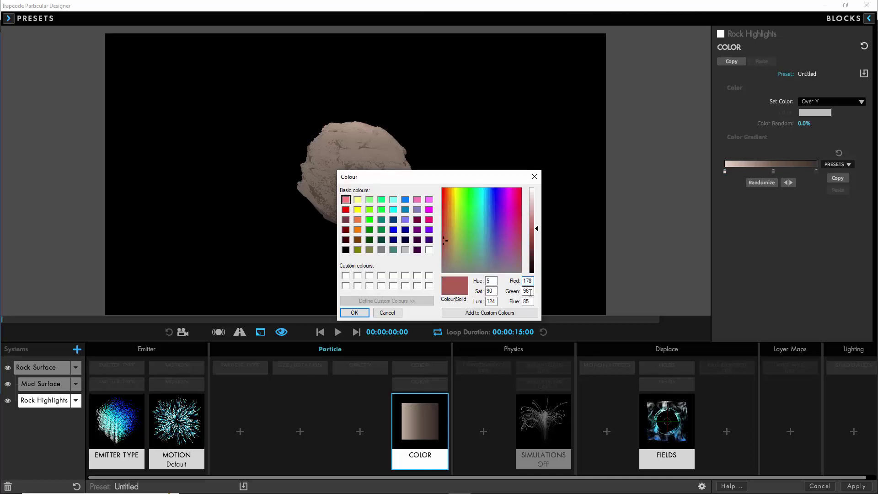
type("157")
key("Tab")
type("150")
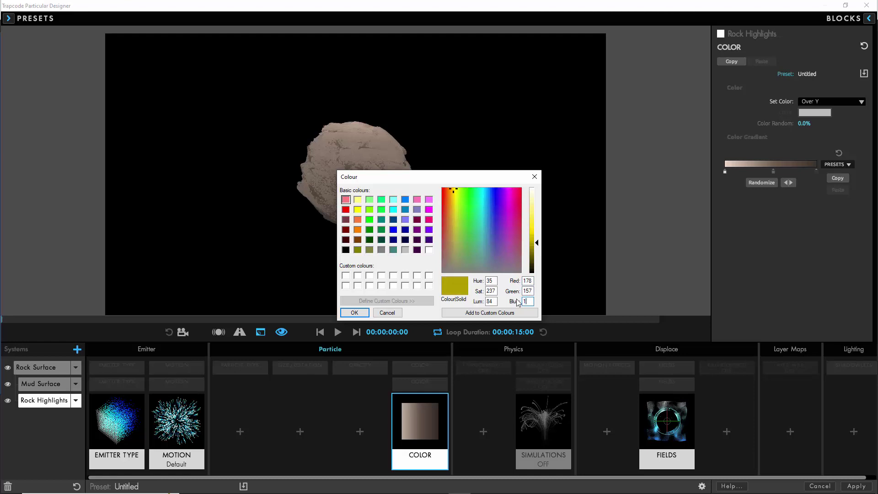
key("Return")
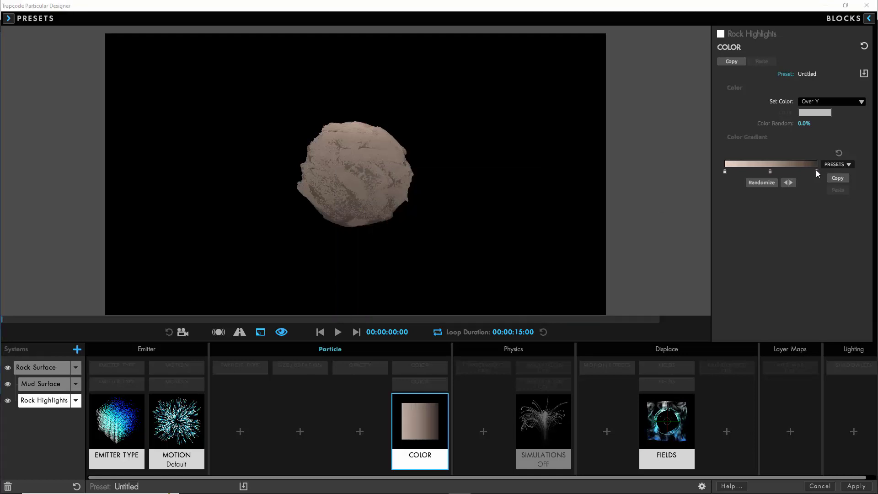
Set the right gradient stop to Red 120, Green 106 and adjust its Blue value.
double_click(817, 169)
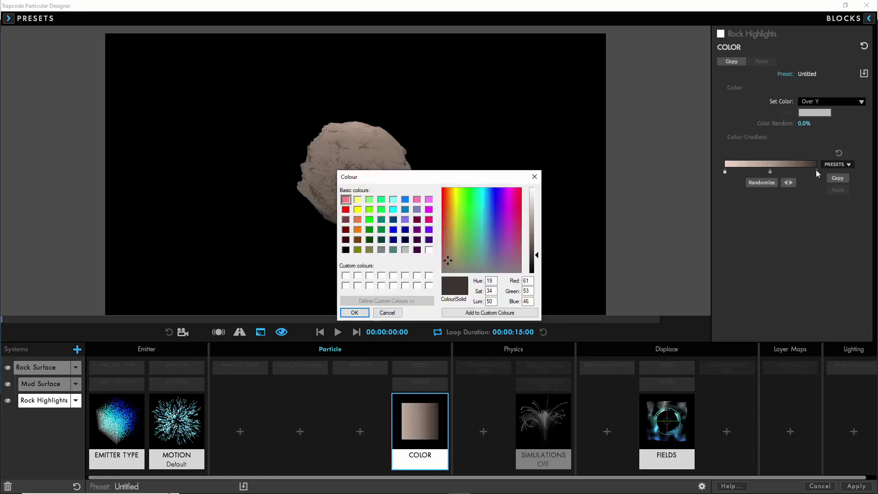
double_click(527, 280)
type("120")
double_click(531, 291)
type("106")
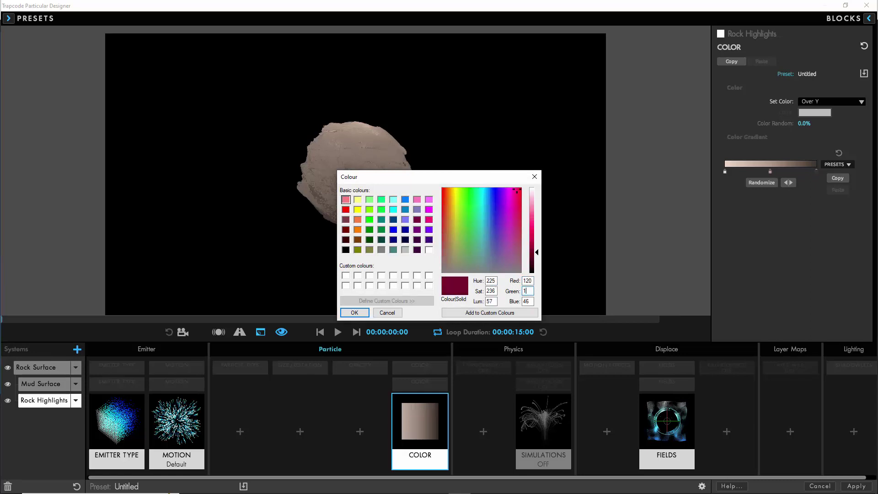
double_click(533, 301)
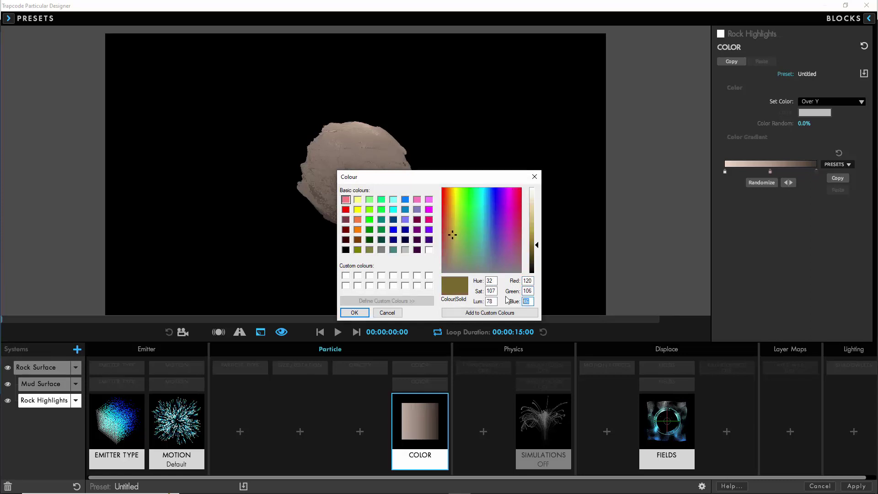
left_click(355, 313)
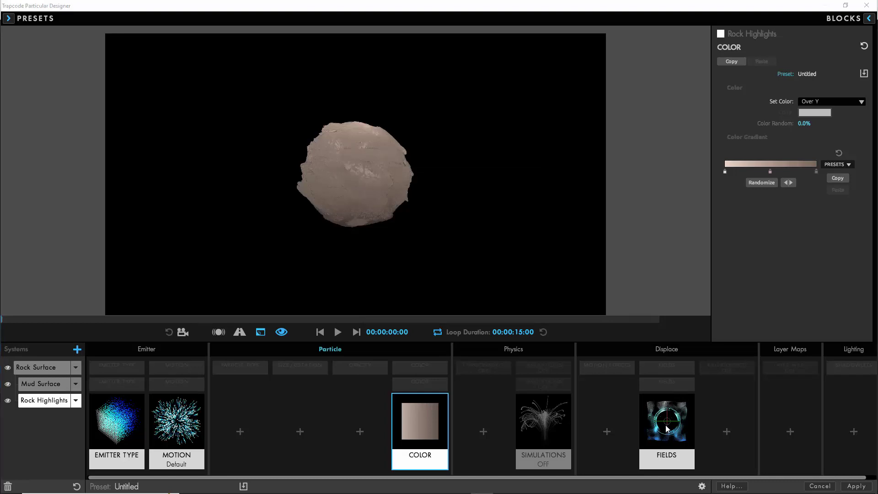
Paste Rock Surface's fractal strength curve into Rock Highlights and set evolution offset to 0.
left_click(661, 436)
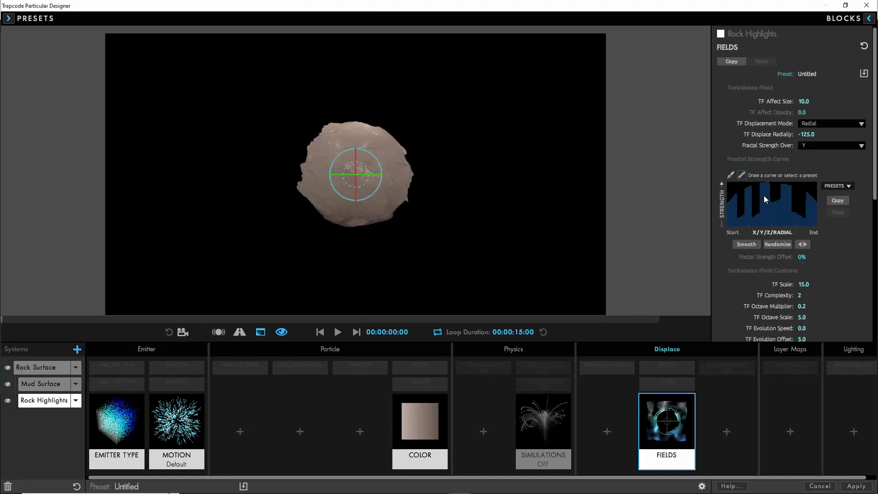
left_click(41, 367)
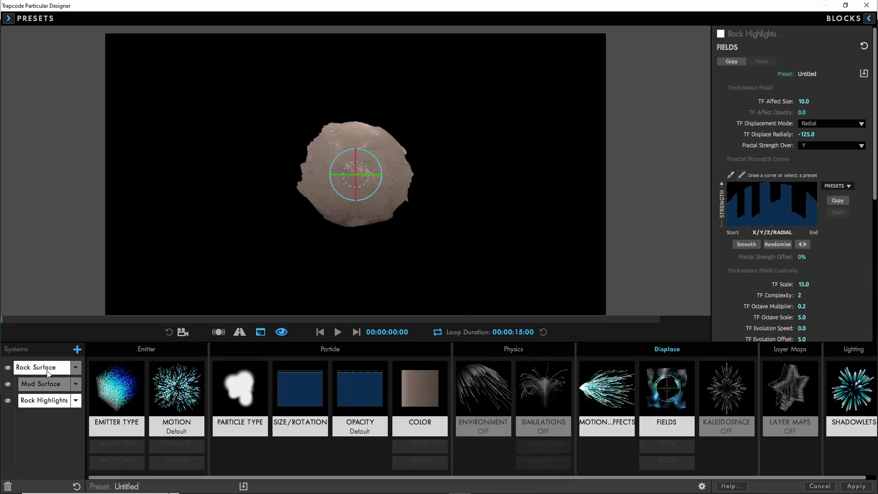
left_click(665, 384)
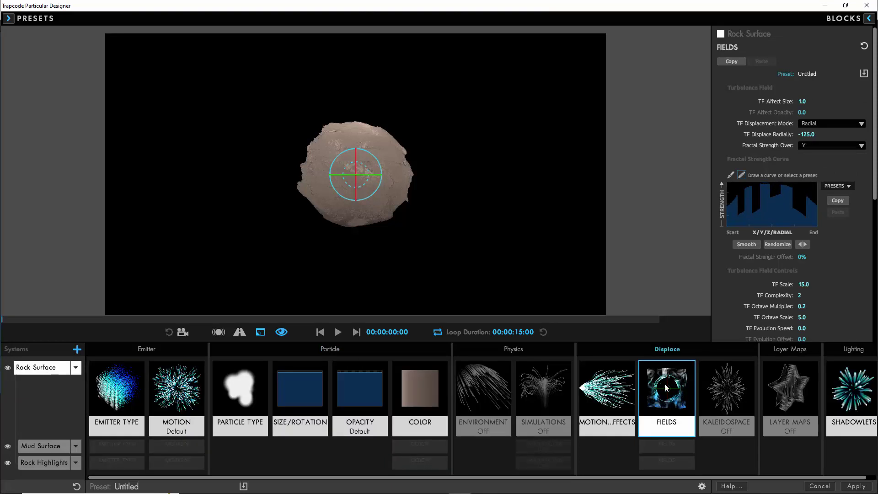
left_click(838, 201)
left_click(44, 462)
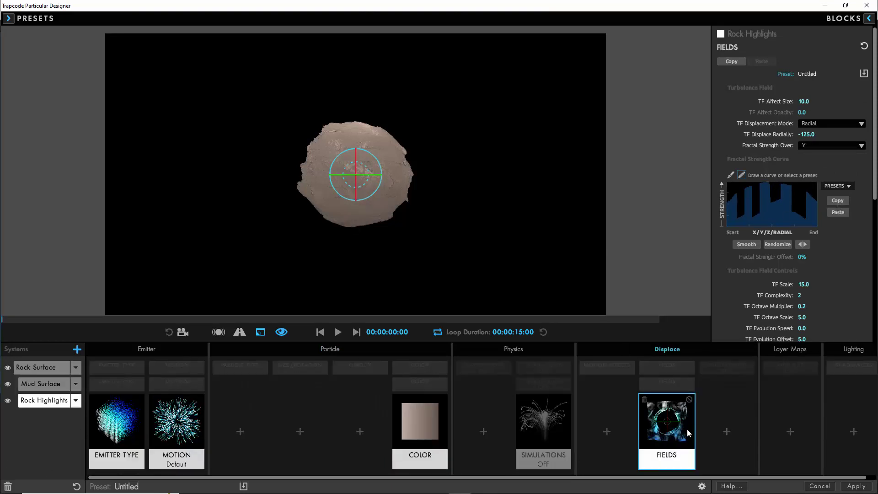
left_click(836, 214)
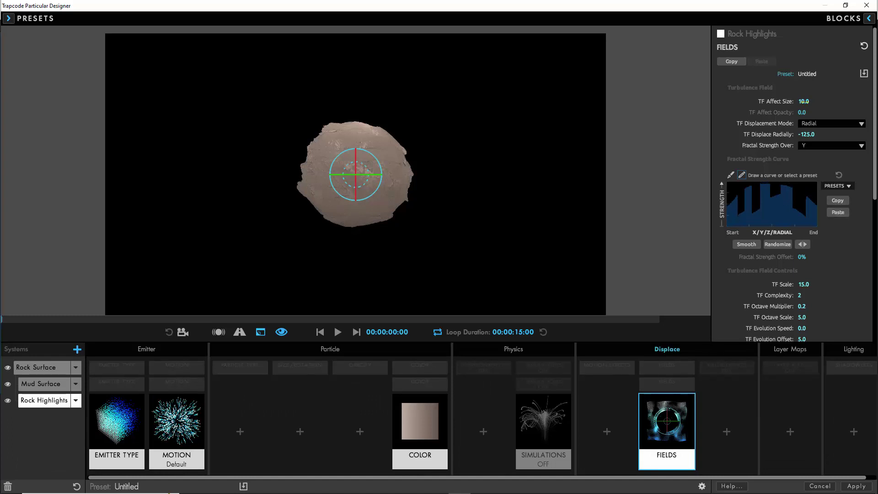
scroll(803, 308, "down", 1)
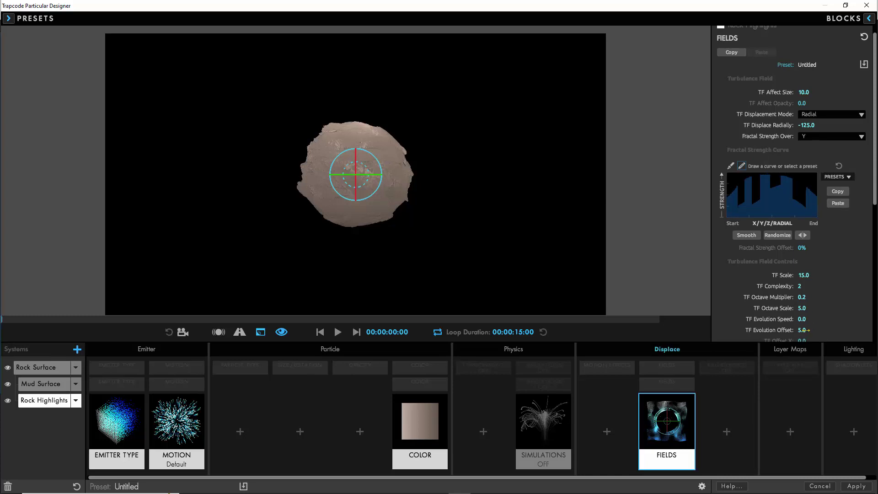
left_click(803, 330)
key("Return")
Set Rock Highlights' relative position to 0, 0, 0, emit from Faces, and apply.
left_click(116, 426)
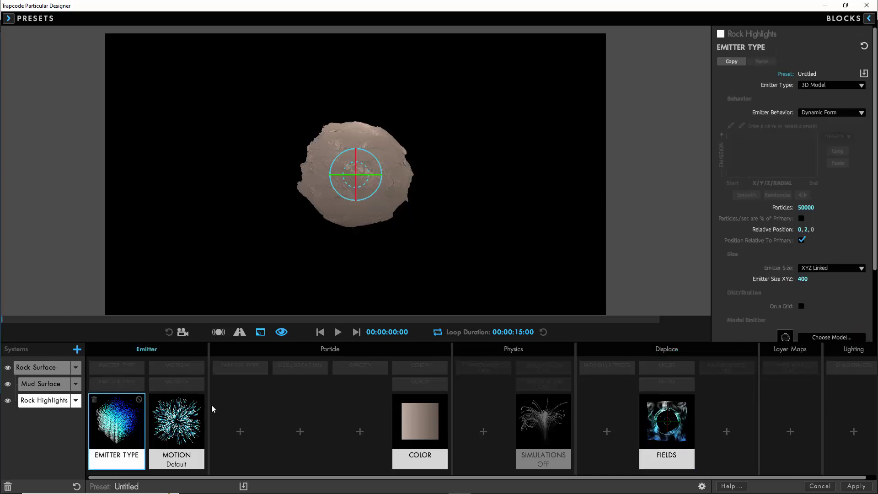
left_click(807, 229)
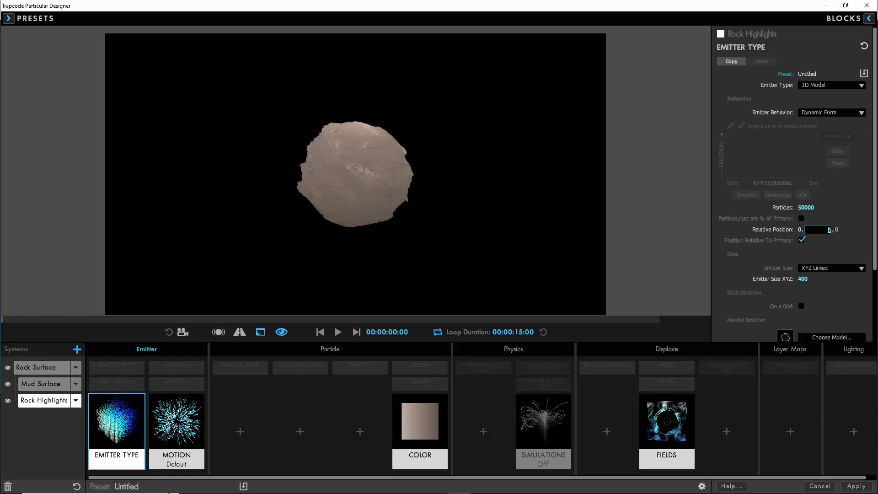
type("0")
key("Return")
scroll(814, 319, "down", 1)
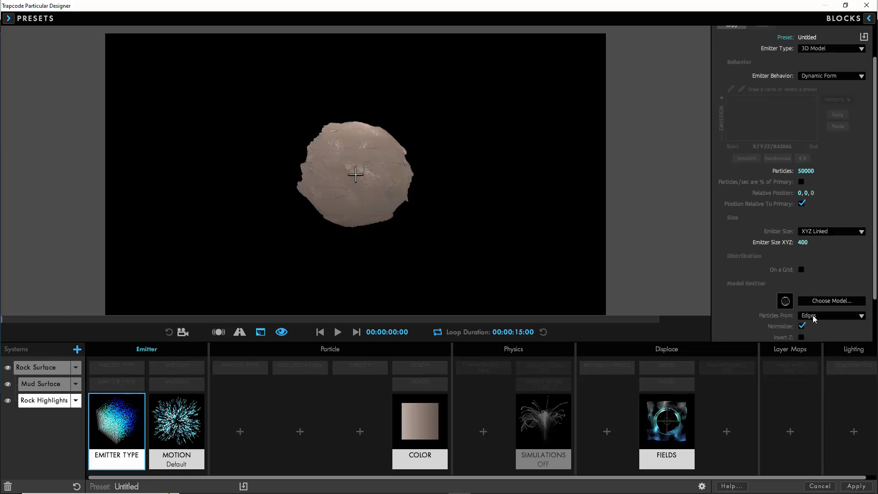
left_click(815, 319)
left_click(819, 344)
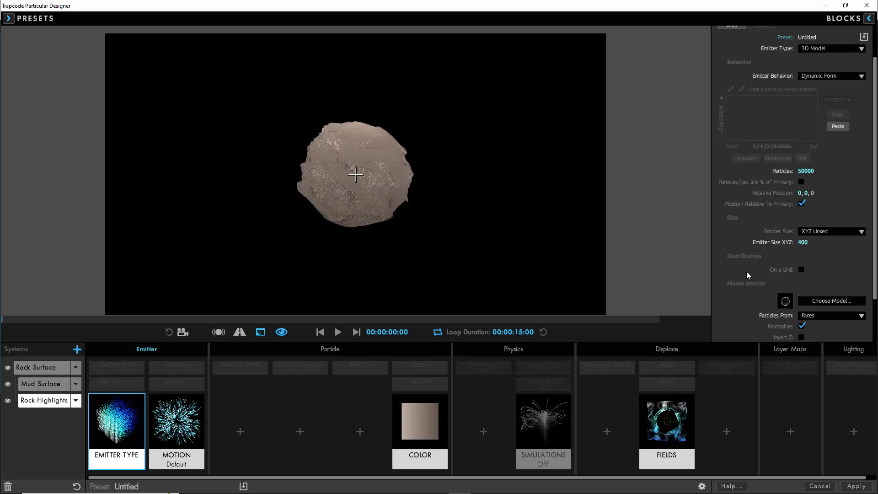
left_click(855, 484)
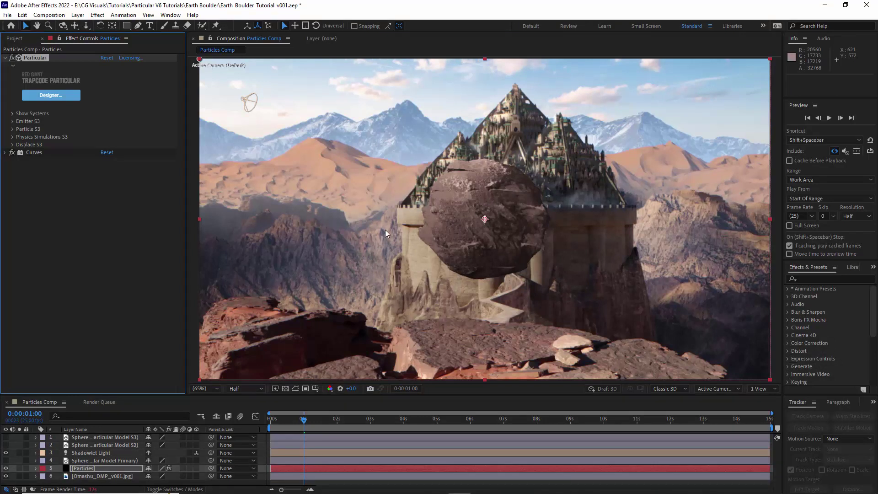
Preview Particles Comp at Full resolution, then reselect the Particles layer.
left_click(233, 388)
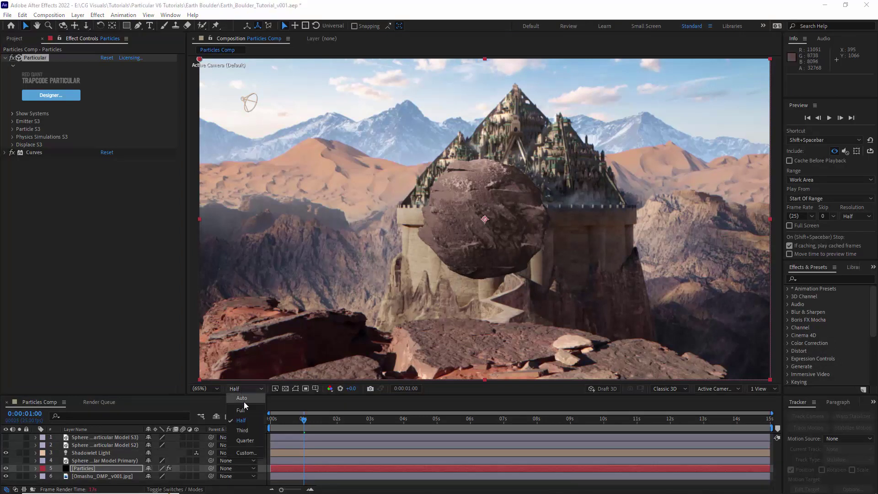
left_click(236, 404)
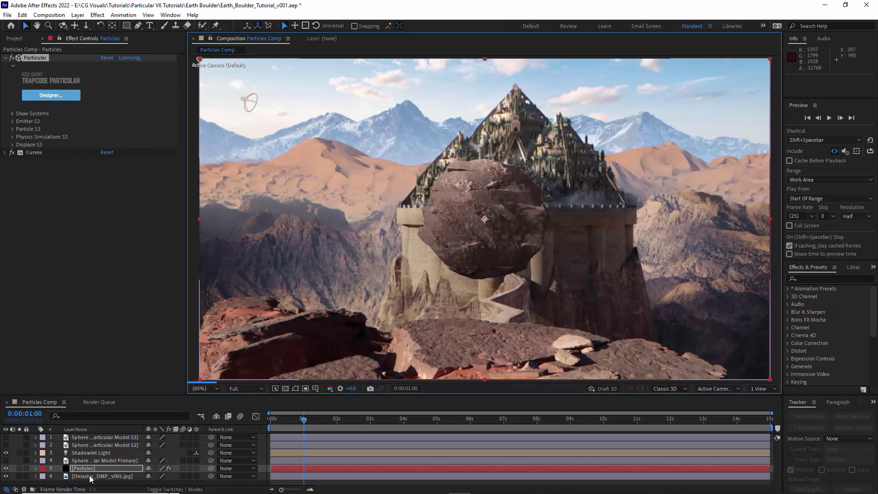
left_click(416, 250)
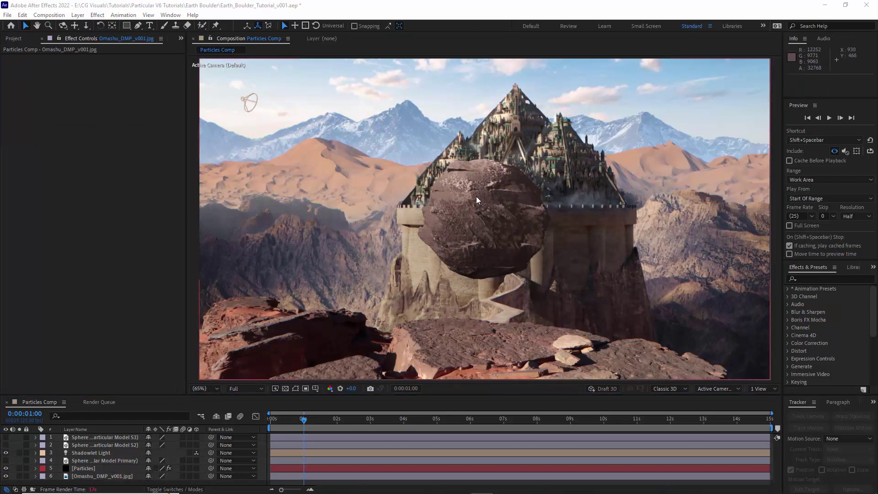
scroll(476, 197, "up", 3)
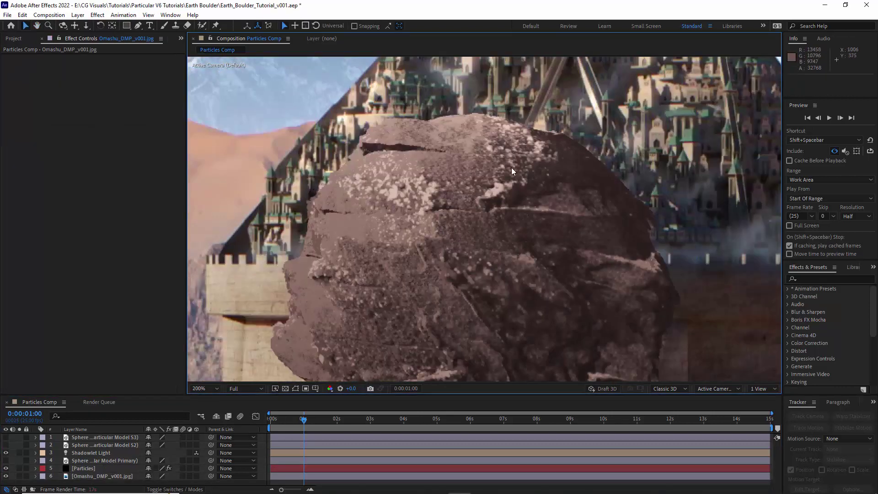
left_click(81, 468)
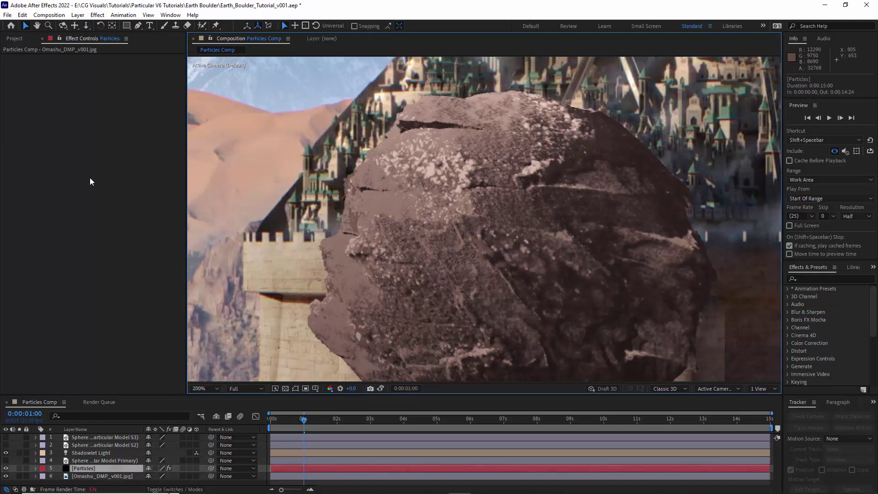
In Particular Designer, add Glow Sphere to Rock Highlights, set Glow Feather 25%, and apply.
left_click(40, 99)
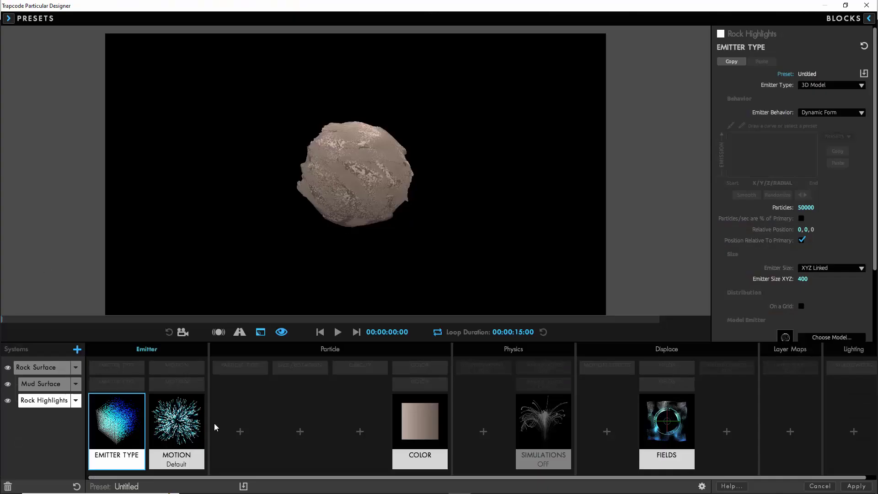
left_click(241, 431)
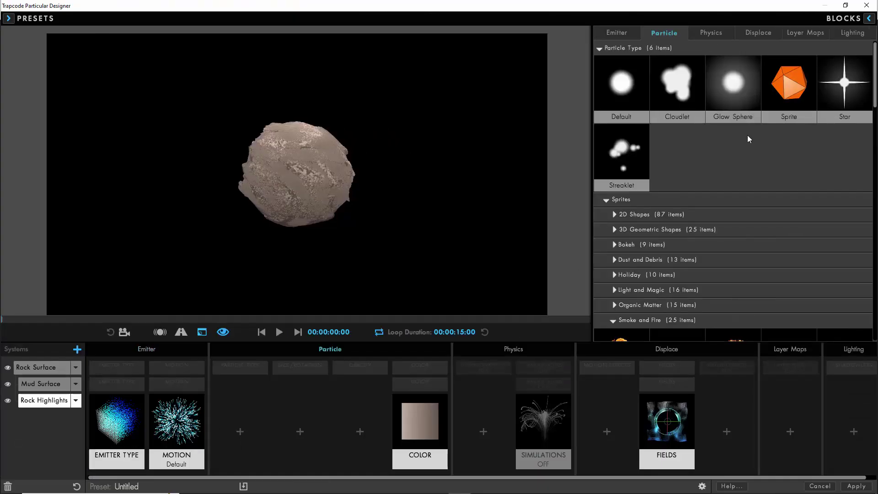
left_click(735, 91)
left_click(243, 434)
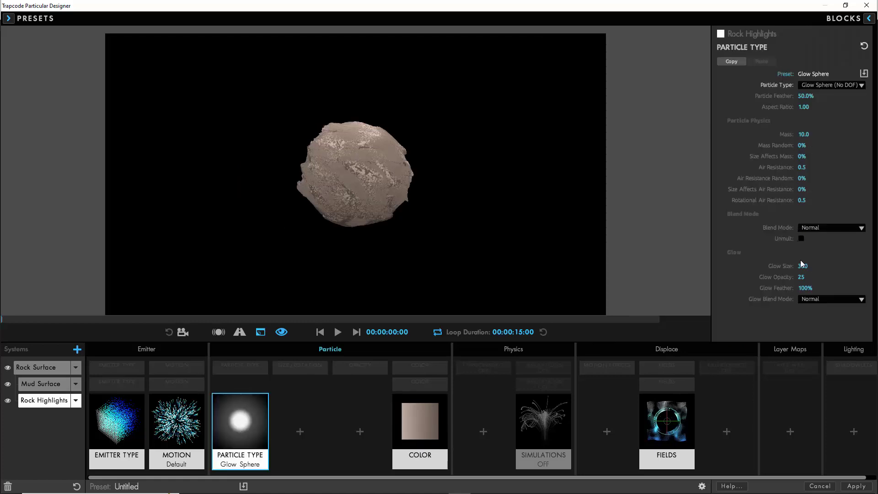
left_click(804, 288)
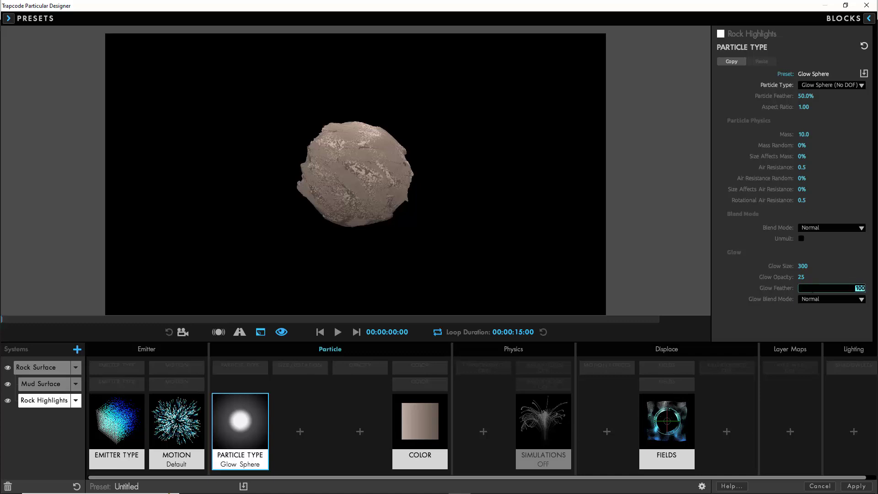
key("Return")
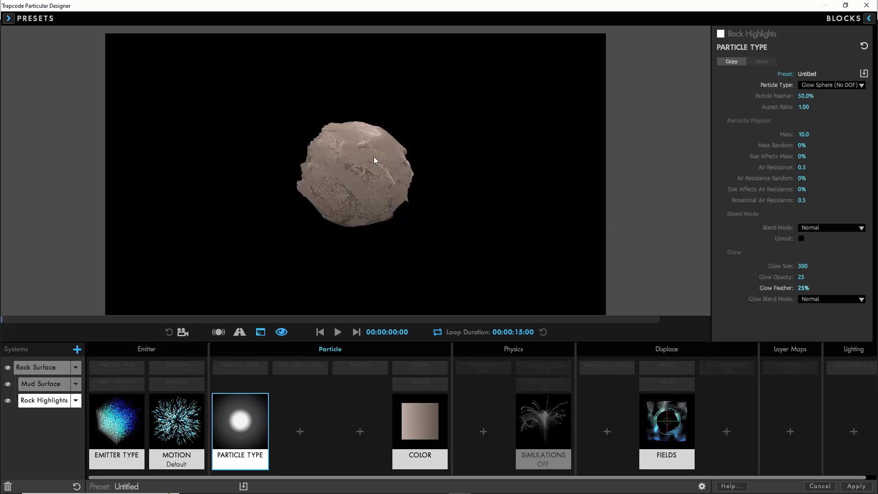
left_click(853, 488)
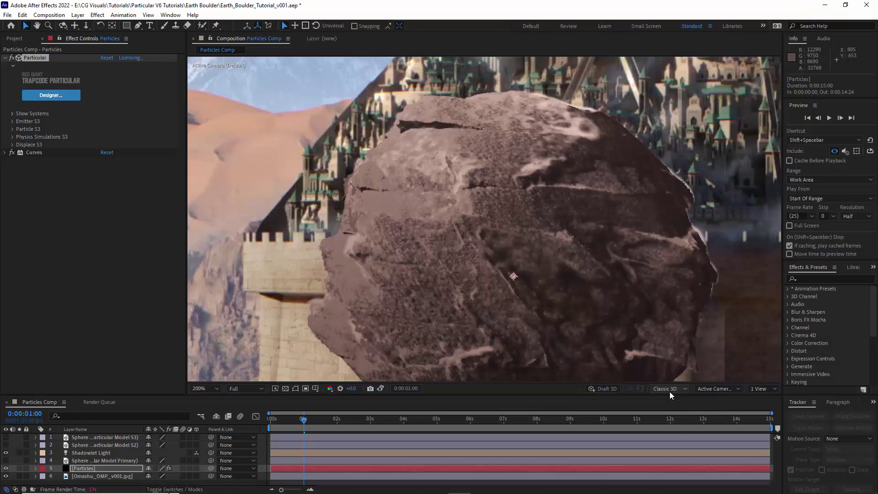
Compare the render with the earlier snapshot and fit the composition in the viewer.
left_click(381, 389)
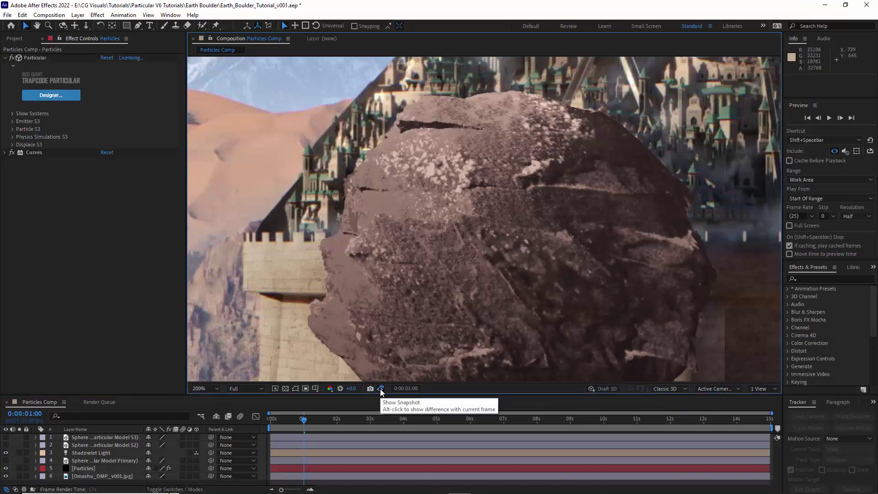
left_click(381, 389)
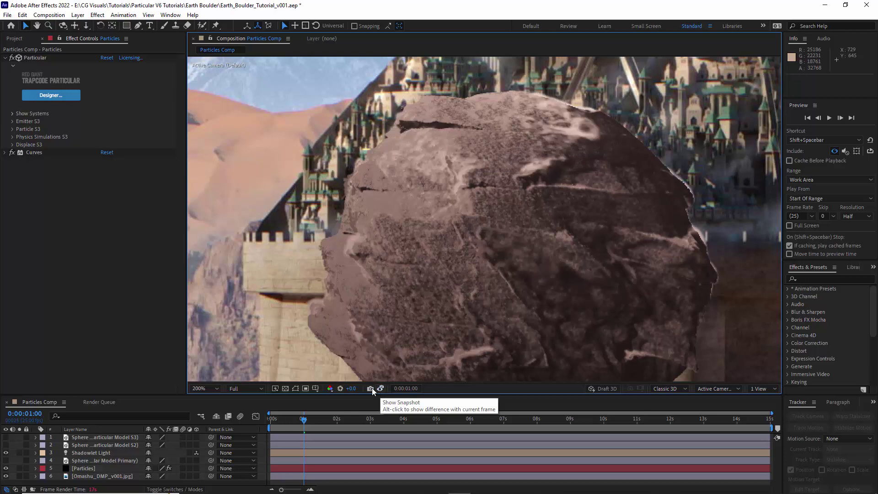
left_click(204, 388)
left_click(207, 236)
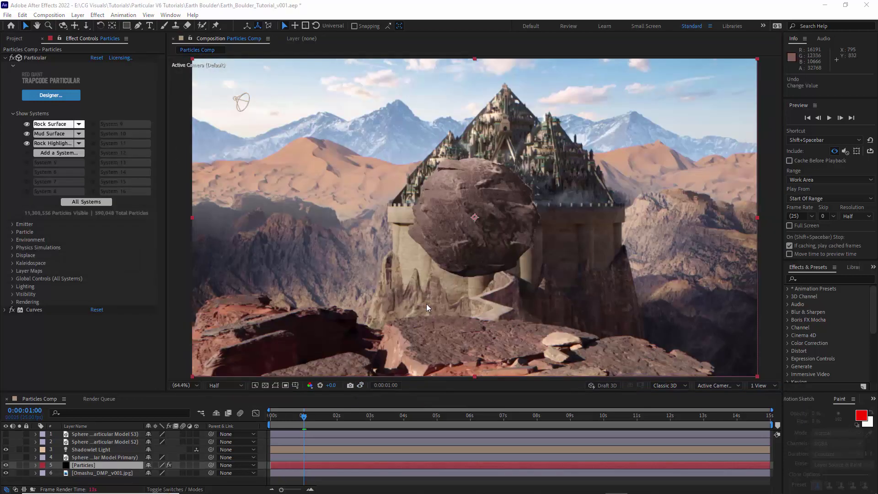
Hide the Rock Surface system and expand the global World Transform settings.
left_click(26, 124)
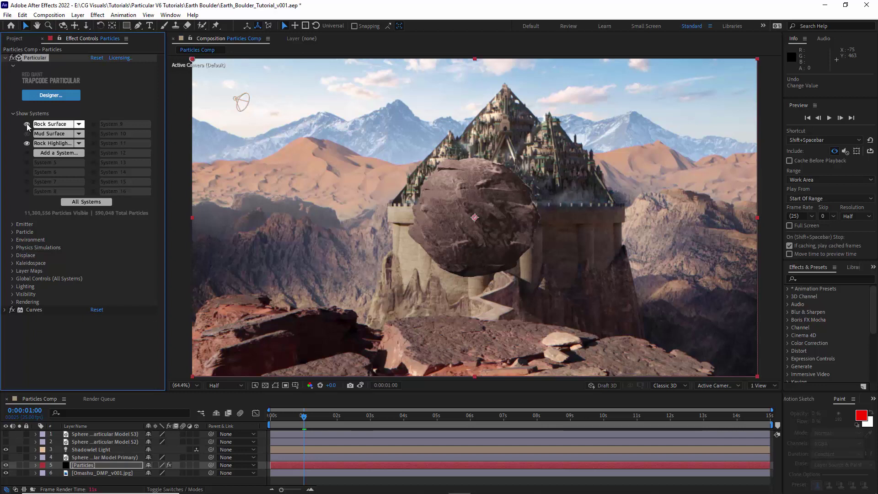
left_click(27, 124)
left_click(12, 279)
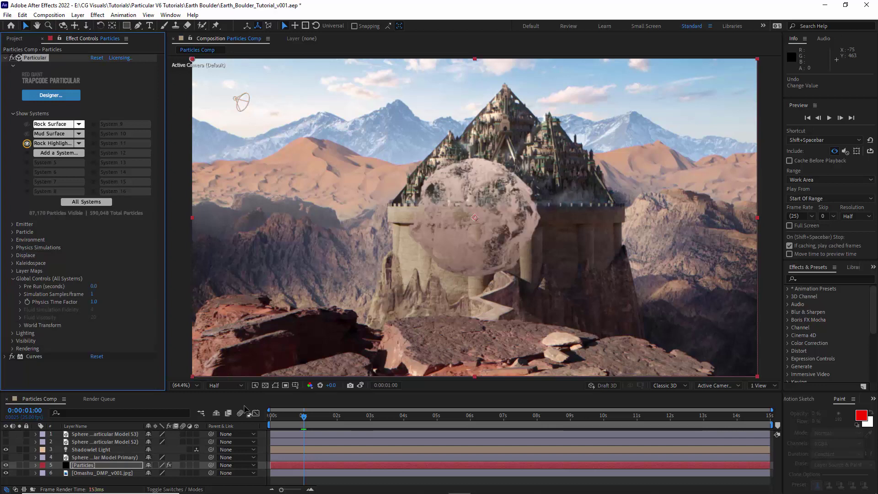
left_click(20, 326)
key("Home")
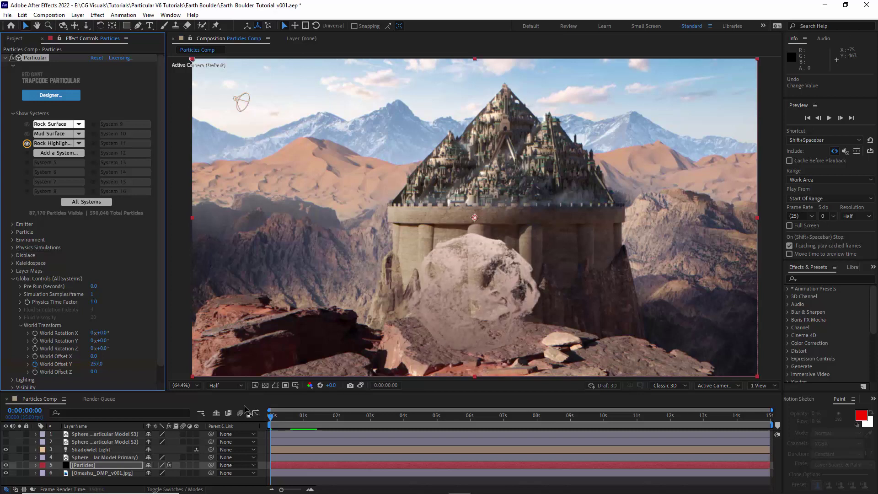
Play the preview, then solo the Particles layer at 100% with the transparency grid on.
left_click(829, 118)
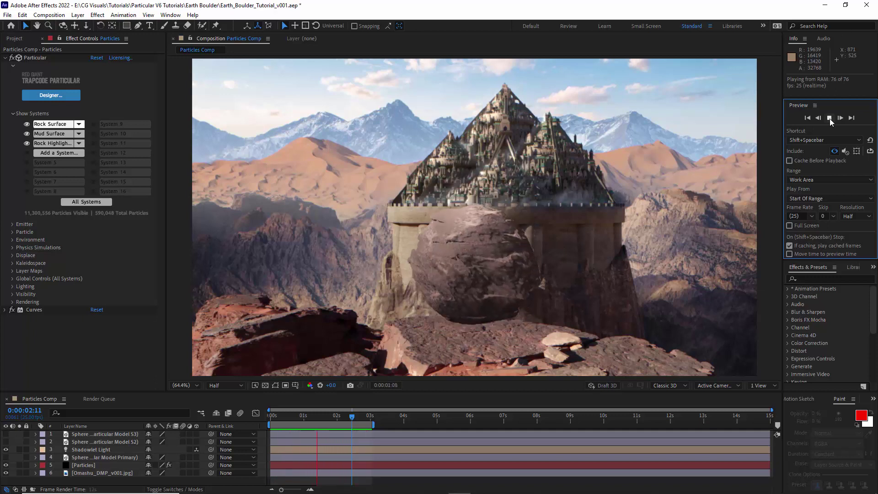
left_click(830, 118)
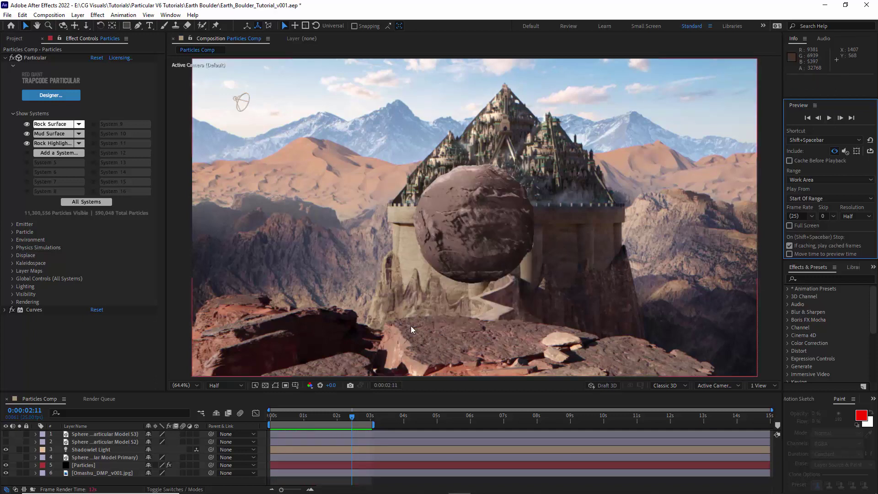
left_click(471, 227)
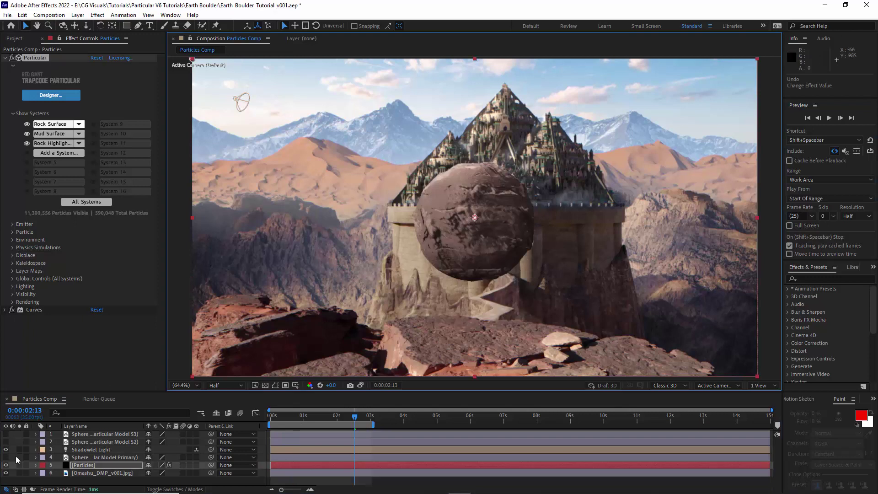
left_click(19, 465)
left_click(183, 385)
left_click(186, 316)
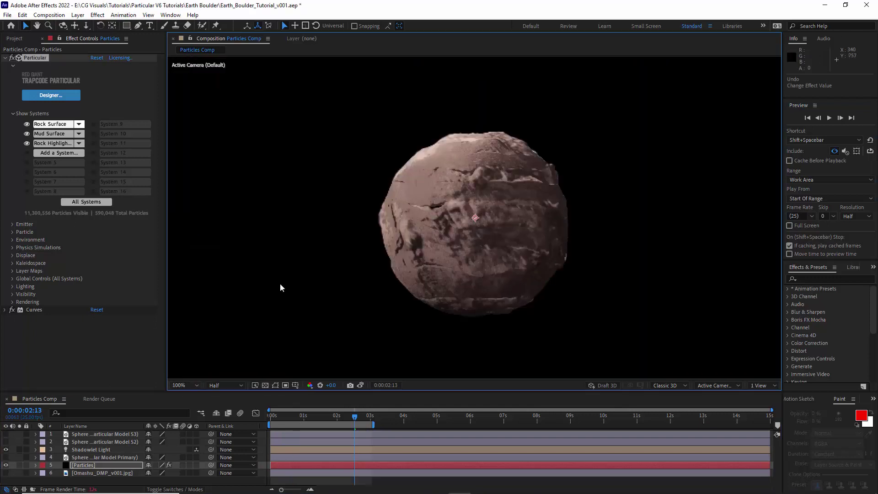
left_click(265, 386)
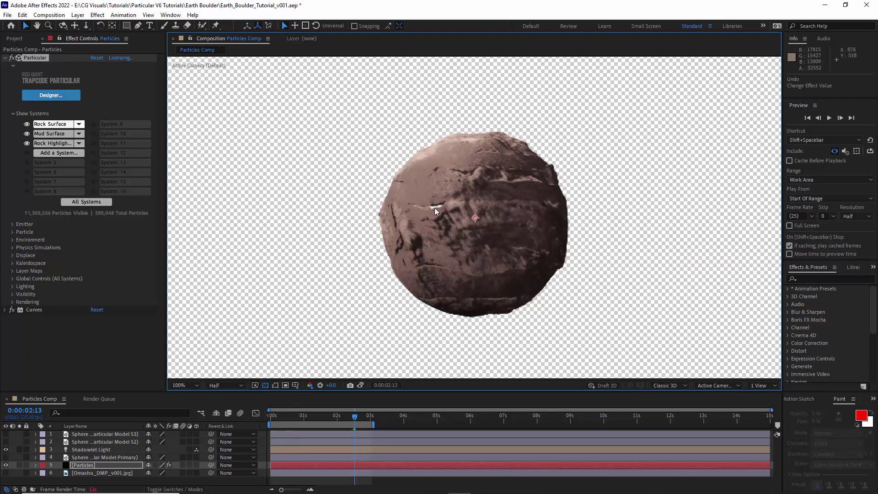
Duplicate the Mud Surface system in Designer and rename the copy Rock Volume.
left_click(266, 387)
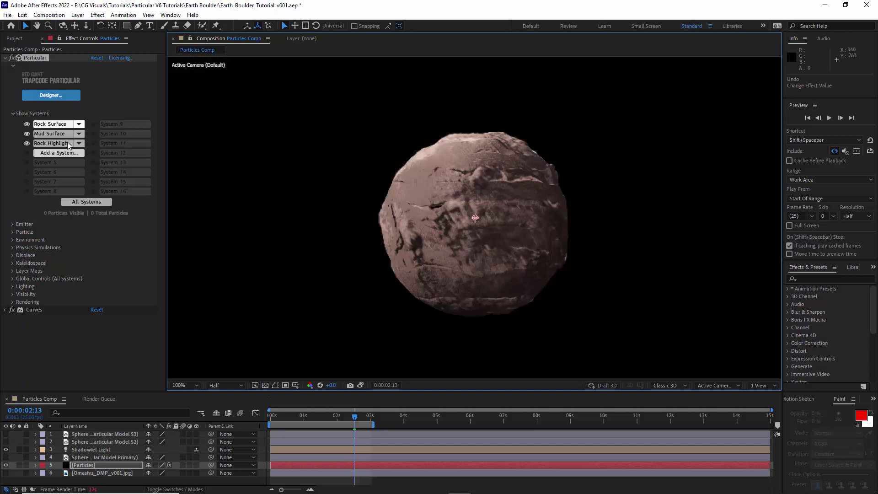
left_click(50, 95)
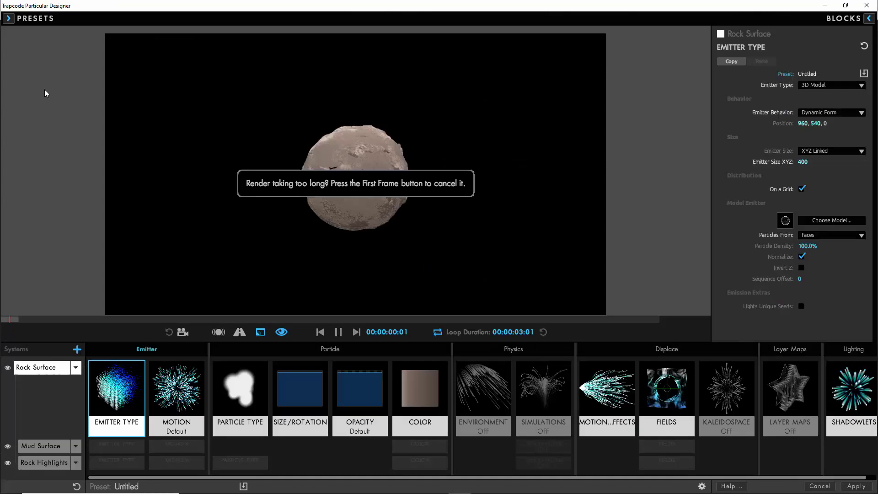
left_click(65, 446)
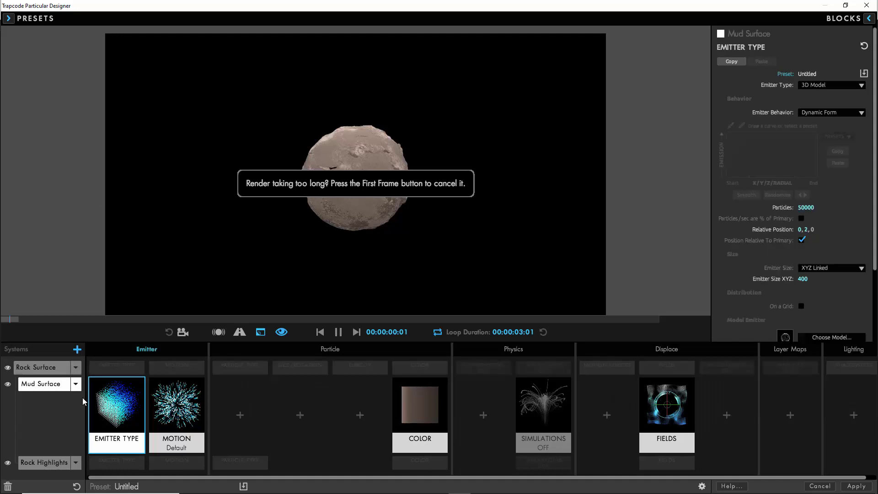
left_click(75, 447)
left_click(97, 407)
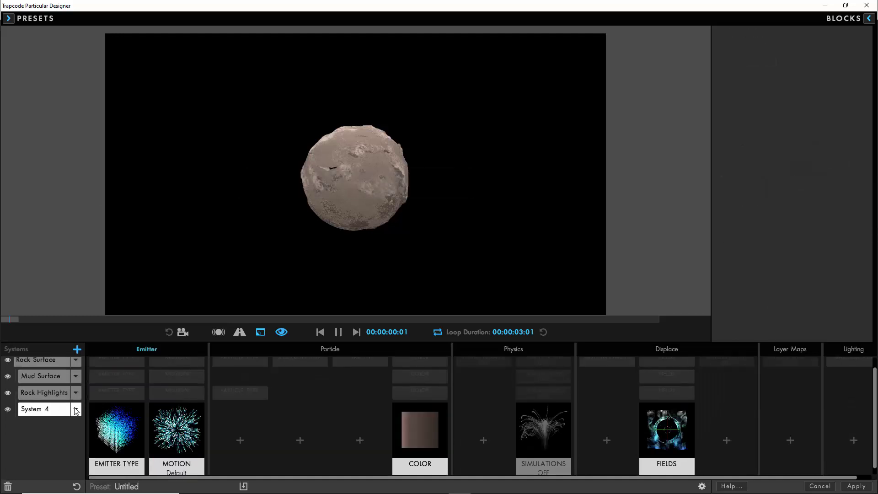
left_click(76, 414)
left_click(94, 442)
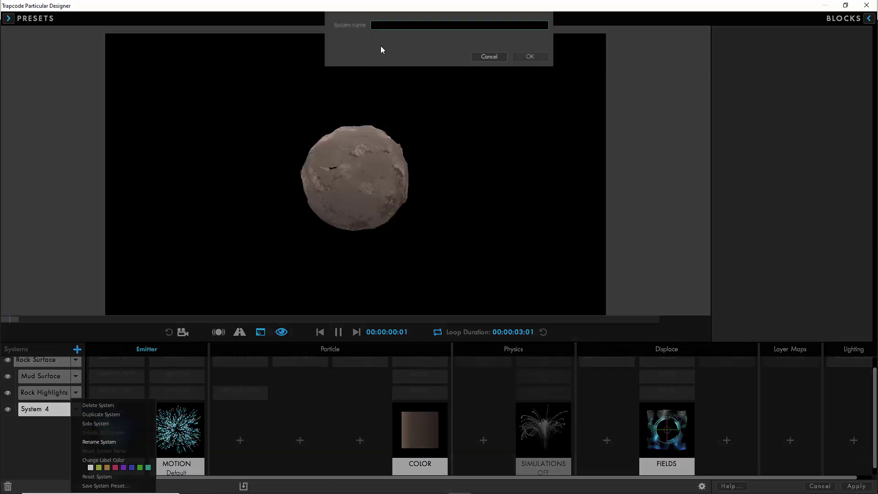
left_click(533, 58)
Show only Rock Volume and set its emitter to emit particles from Volume.
left_click(7, 393)
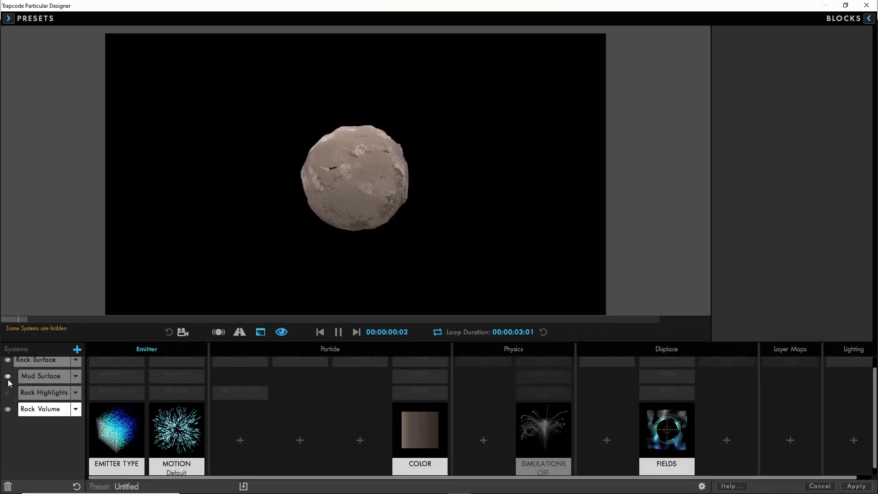
left_click(7, 361)
left_click(338, 332)
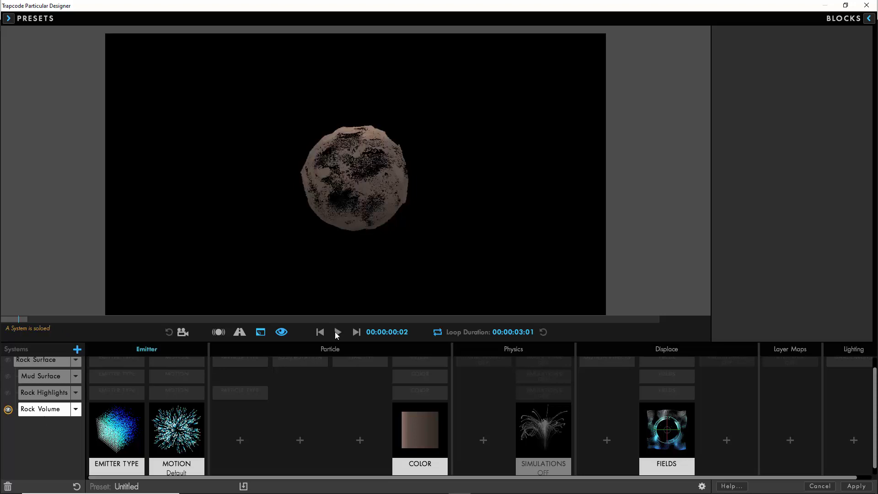
left_click(126, 425)
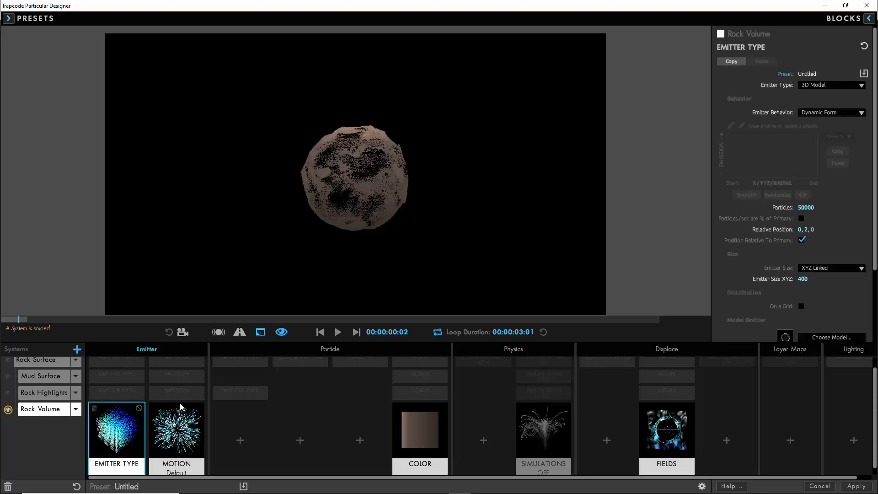
scroll(814, 302, "down", 3)
left_click(816, 319)
left_click(819, 356)
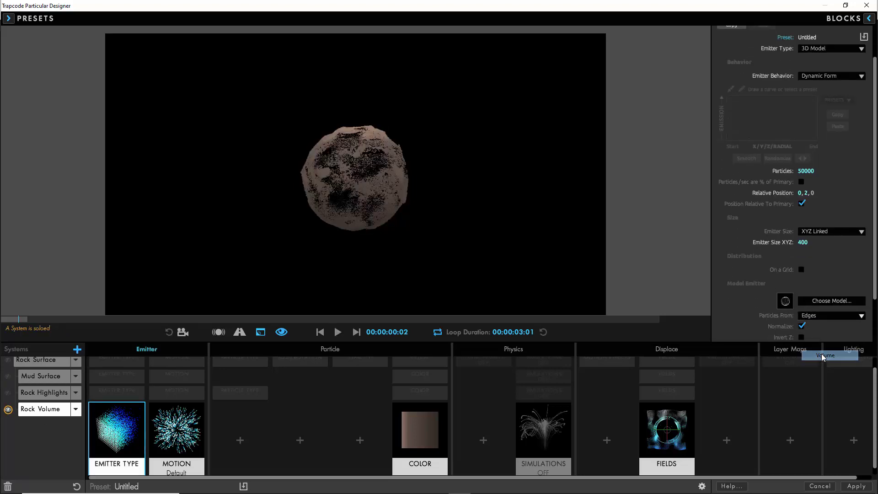
Add a Size/Rotation block to Rock Volume with particle size 4.
left_click(300, 443)
left_click(629, 97)
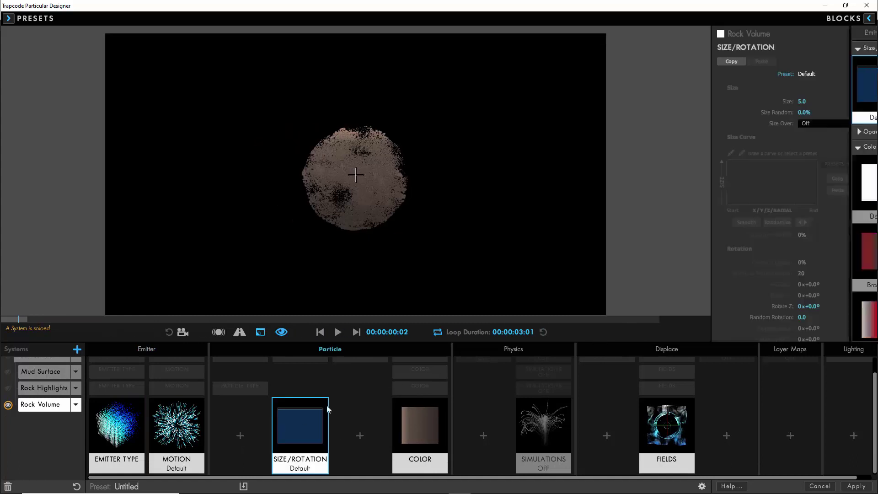
left_click(803, 101)
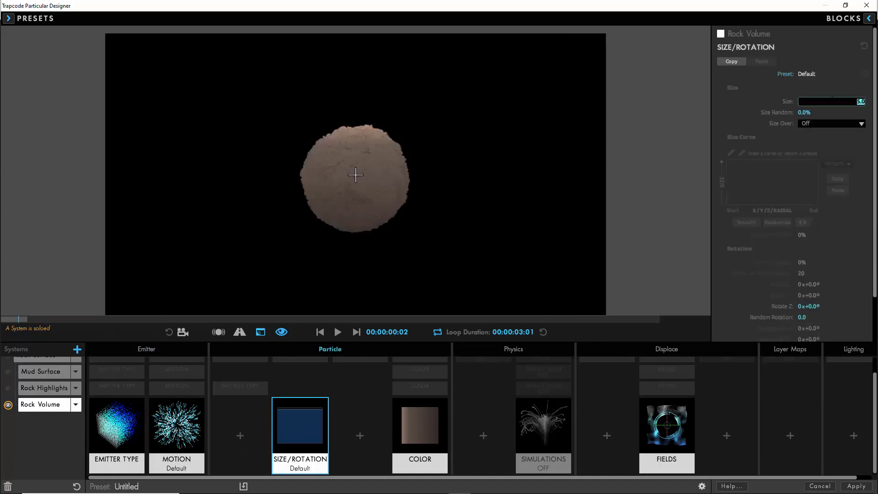
key("Return")
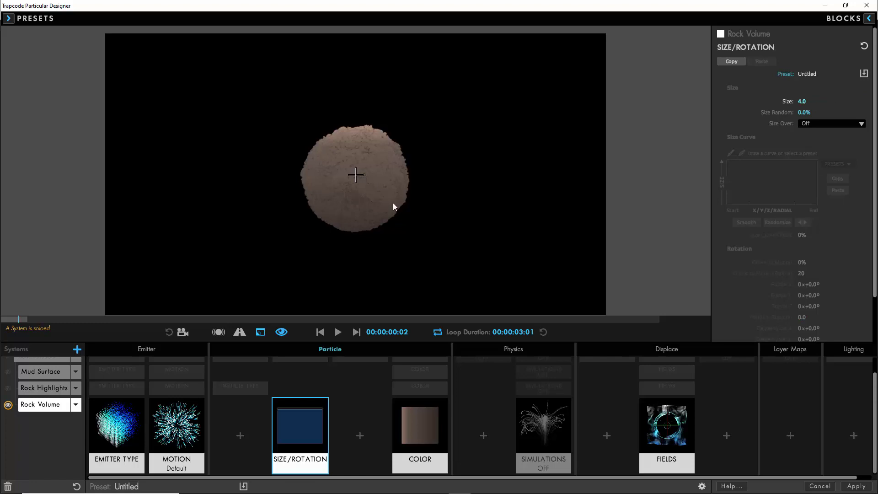
Set the turbulence radial displacement to -100 and show Rock Highlights and Rock Surface again.
left_click(675, 430)
left_click(808, 134)
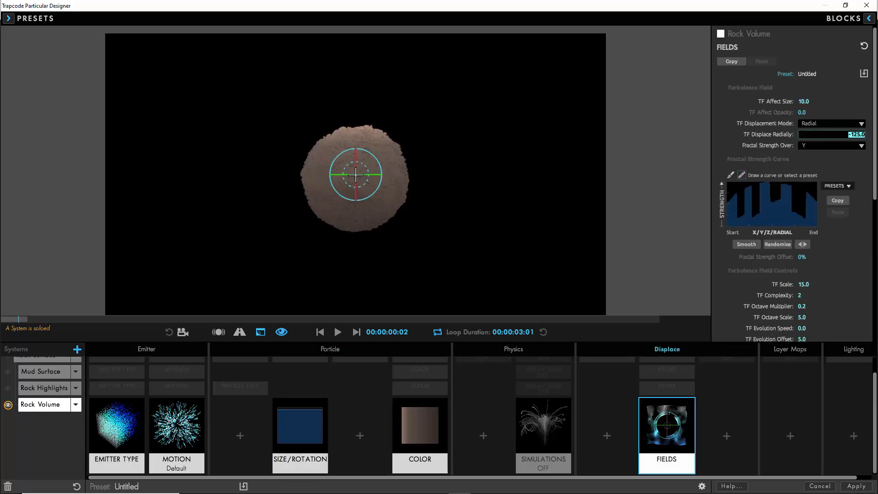
type("-100")
key("Return")
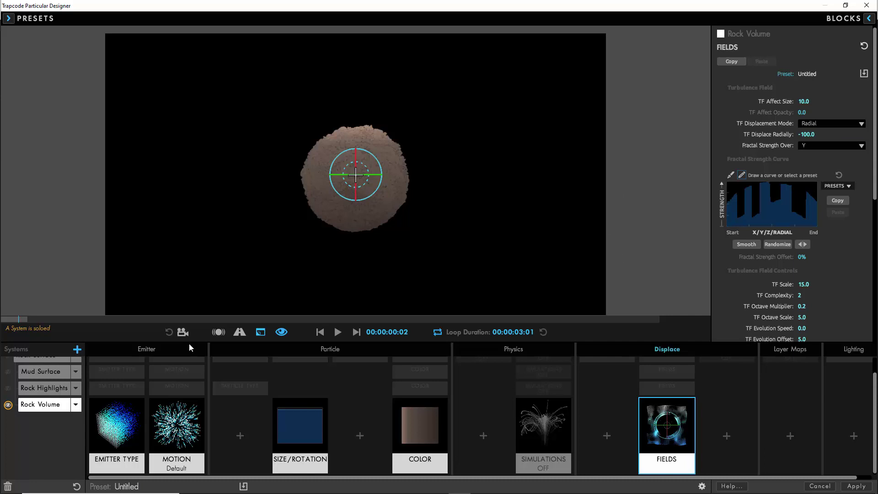
left_click(9, 389)
left_click(8, 363)
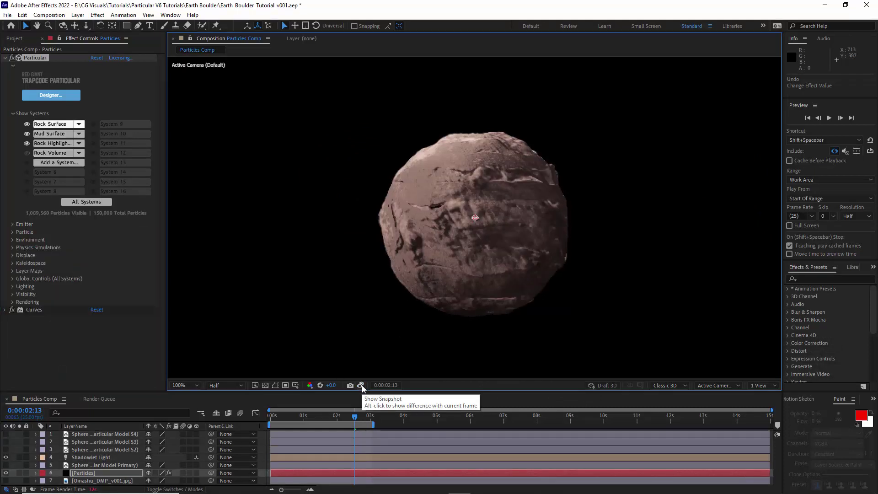
Queue Particles Comp for rendering as QuickTime with the Animation codec and RGB + Alpha channels.
left_click(360, 385)
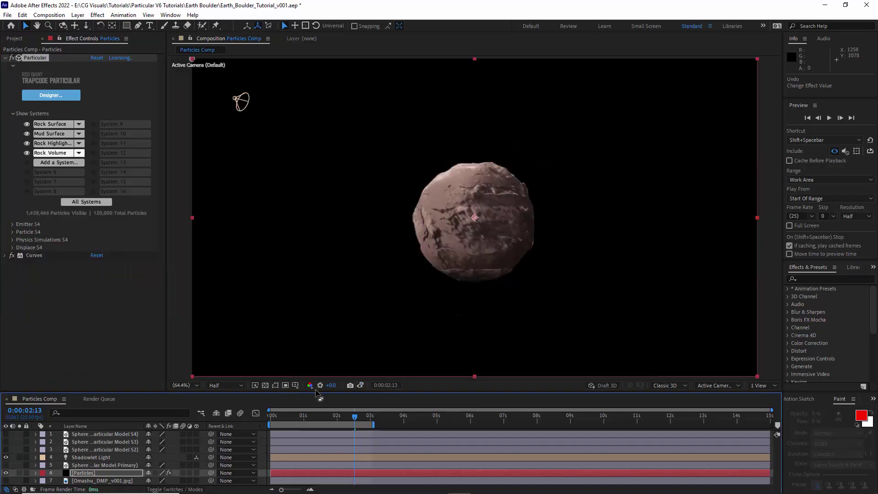
left_click(49, 14)
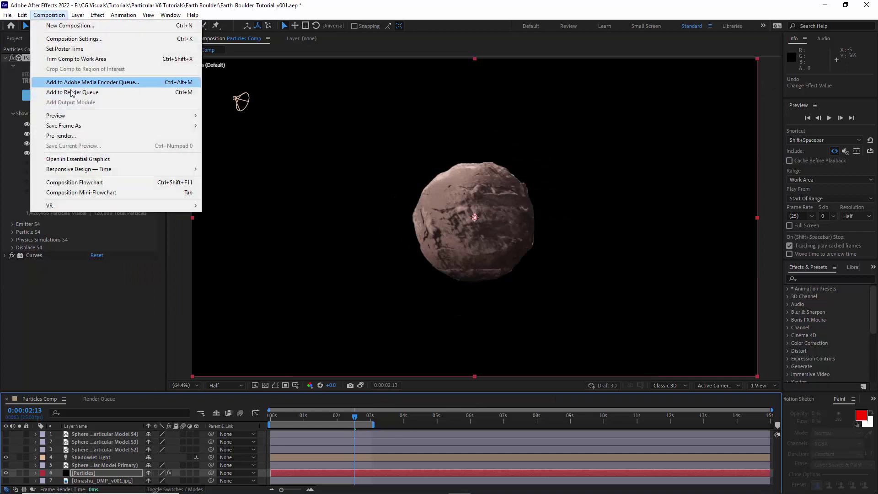
left_click(78, 92)
left_click(80, 454)
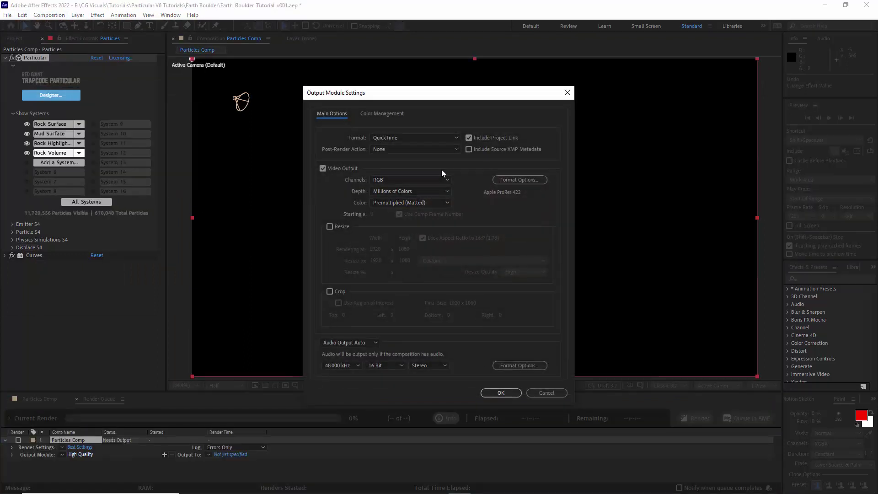
left_click(504, 181)
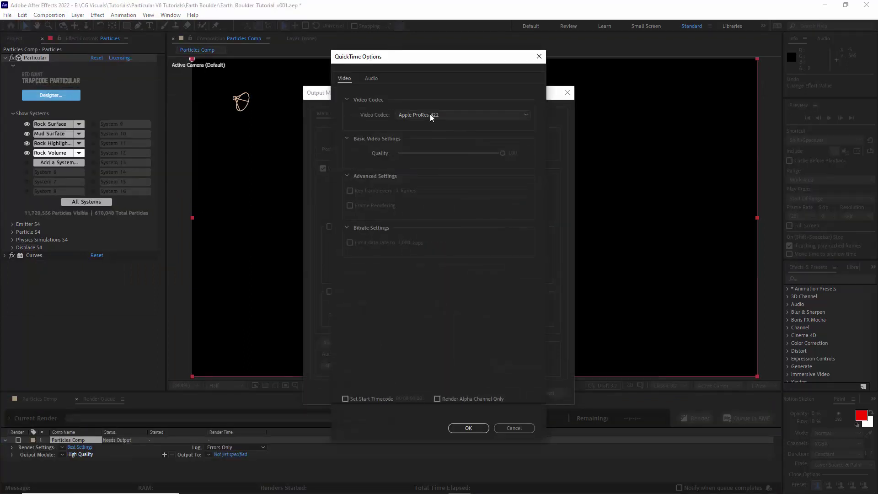
left_click(430, 114)
left_click(417, 124)
left_click(469, 428)
left_click(403, 180)
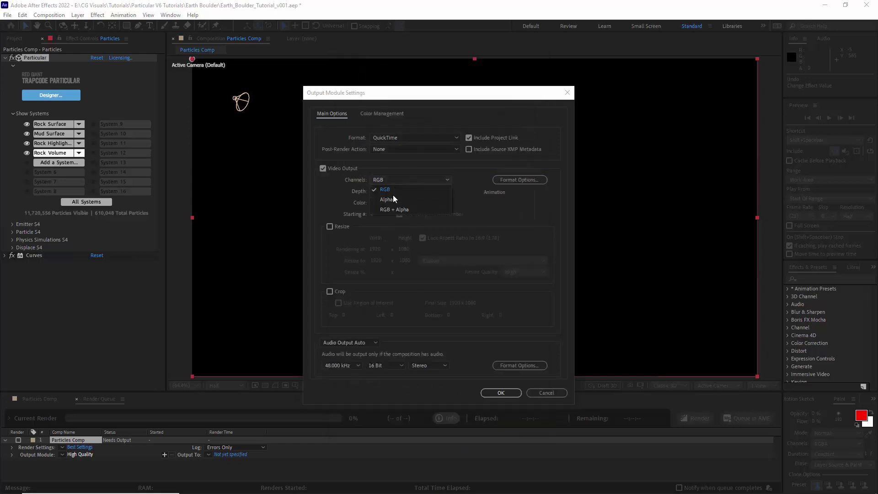
left_click(412, 209)
left_click(501, 393)
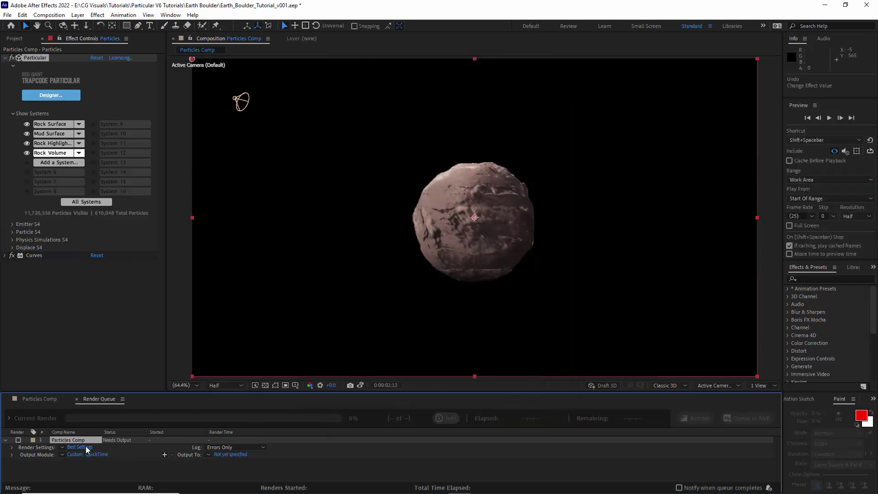
Name the output Earth_Boulder_Asset_v001.mov and start the render.
left_click(80, 447)
left_click(512, 363)
left_click(228, 455)
type("Earth_Boulder_Asset_v001.mov")
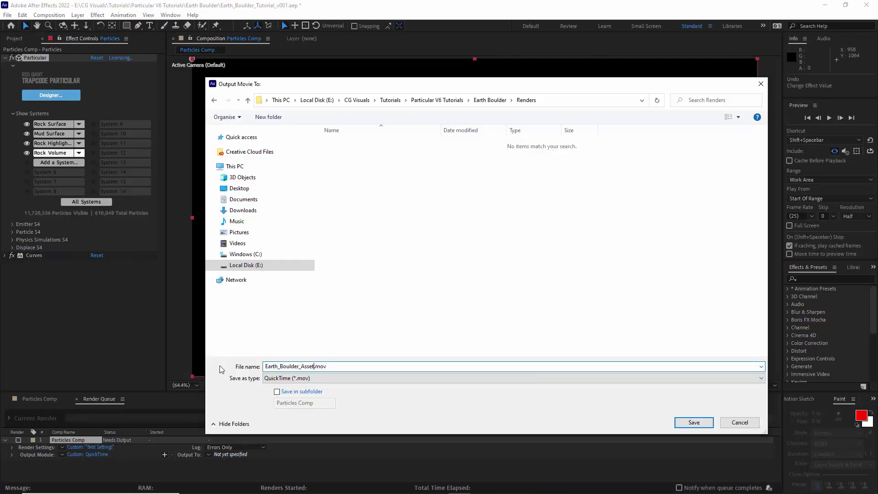
left_click(695, 425)
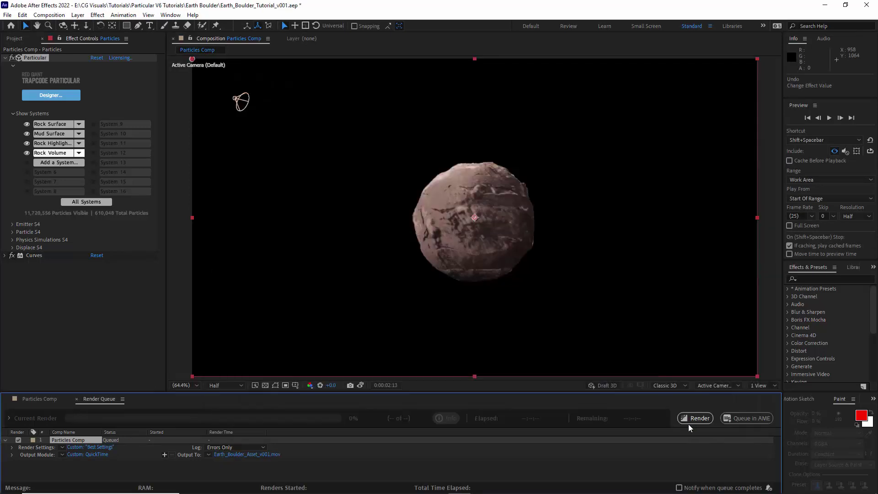
left_click(697, 420)
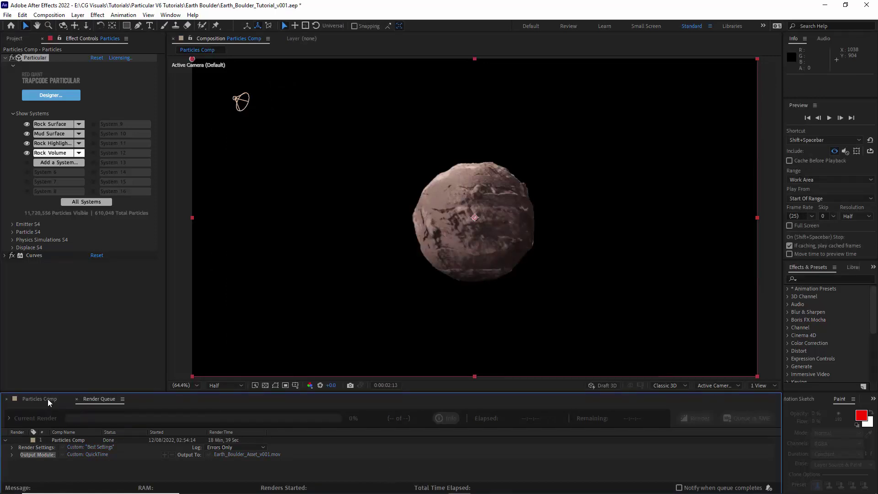
left_click(48, 399)
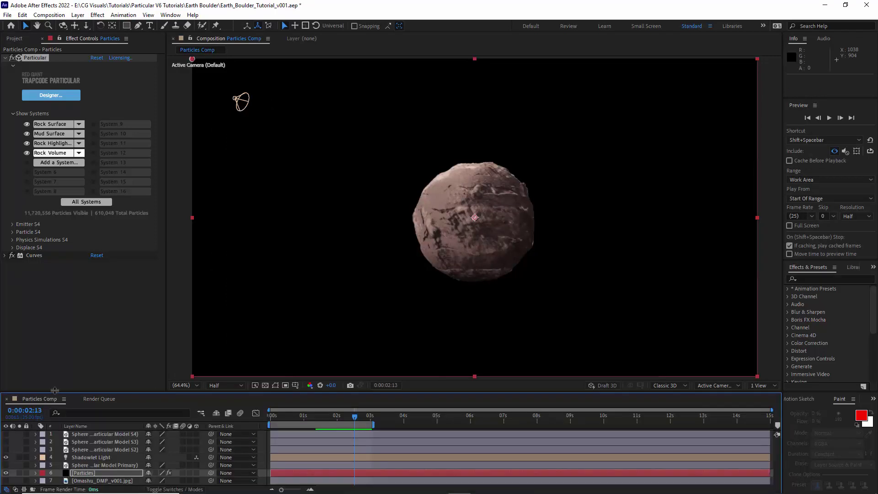
Import the rendered Earth_Boulder_Asset_v001.mov and place it below the Particles layer.
left_click(11, 40)
right_click(67, 239)
mouse_move(73, 263)
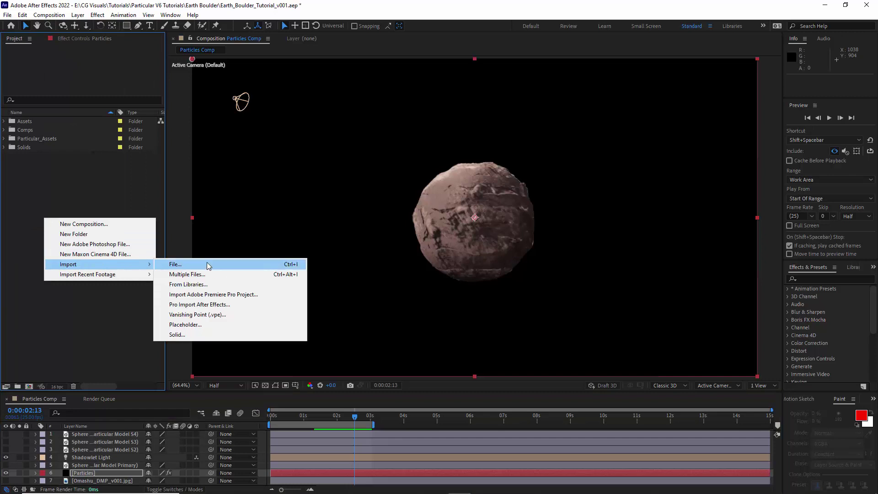
left_click(264, 263)
left_click(616, 477)
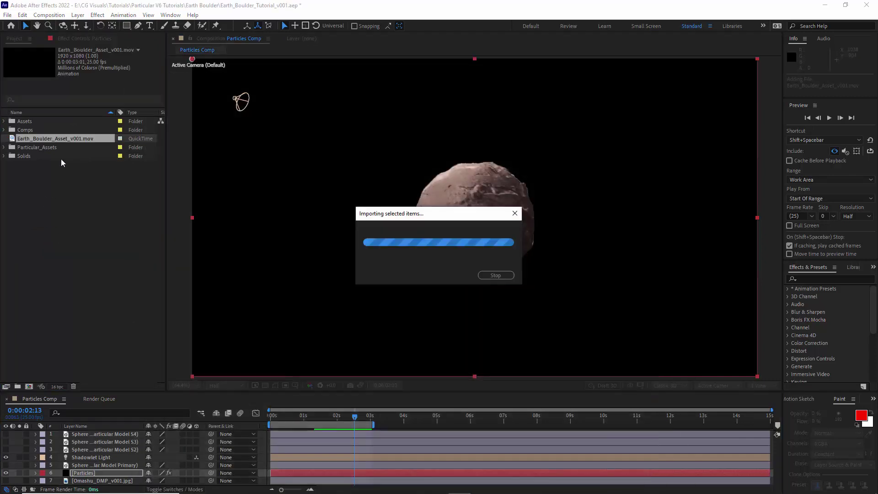
left_click_drag(54, 138, 23, 481)
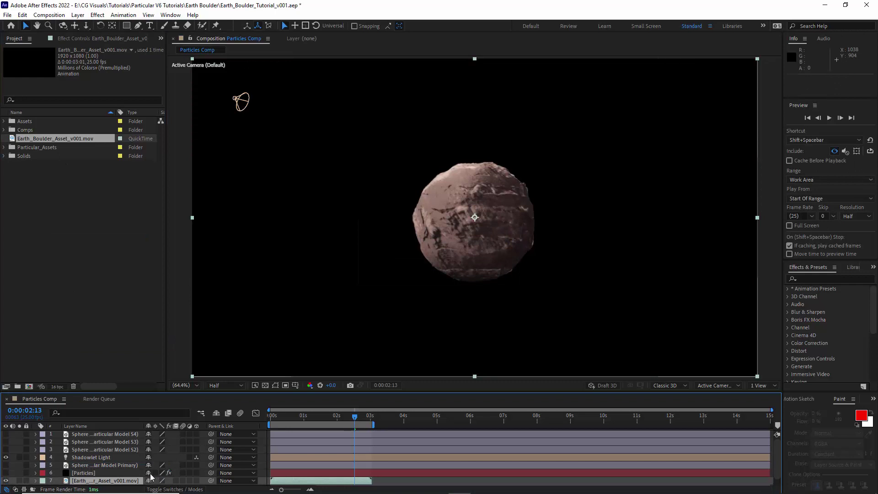
Hide the sphere and Particles layers as shy and turn on the Omashu_DMP painting.
left_click(149, 441)
left_click(217, 414)
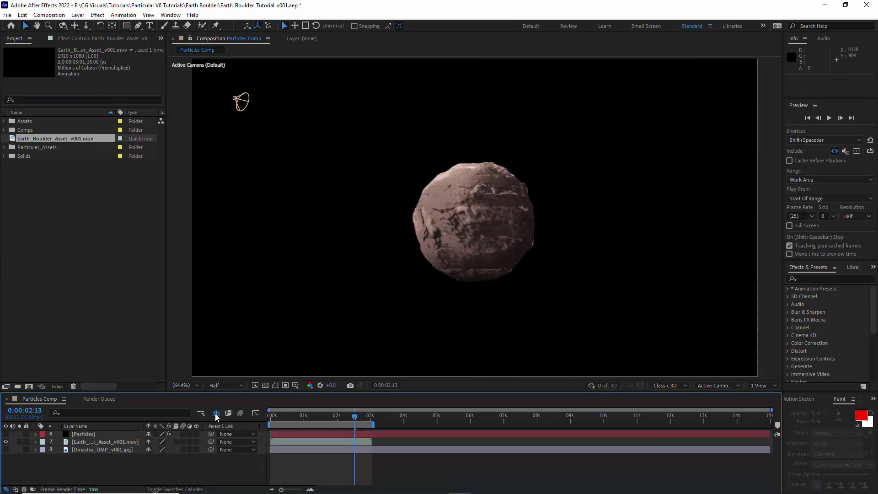
left_click(148, 433)
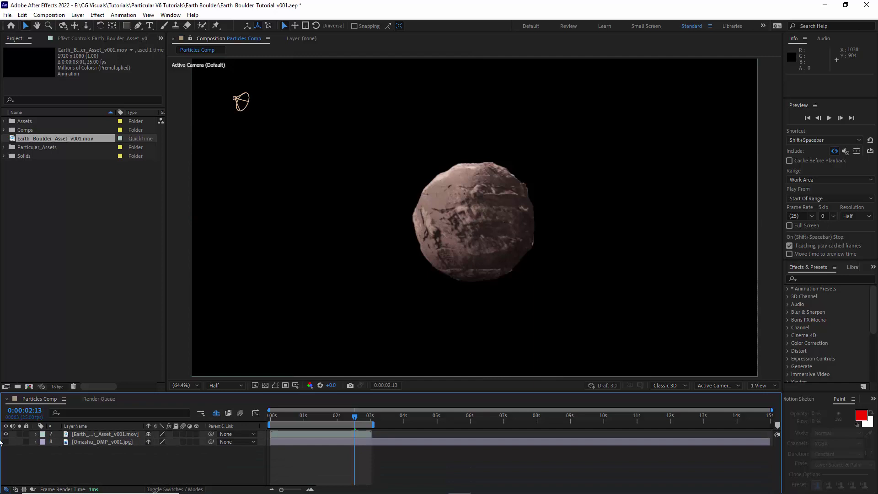
left_click(6, 442)
left_click(89, 437)
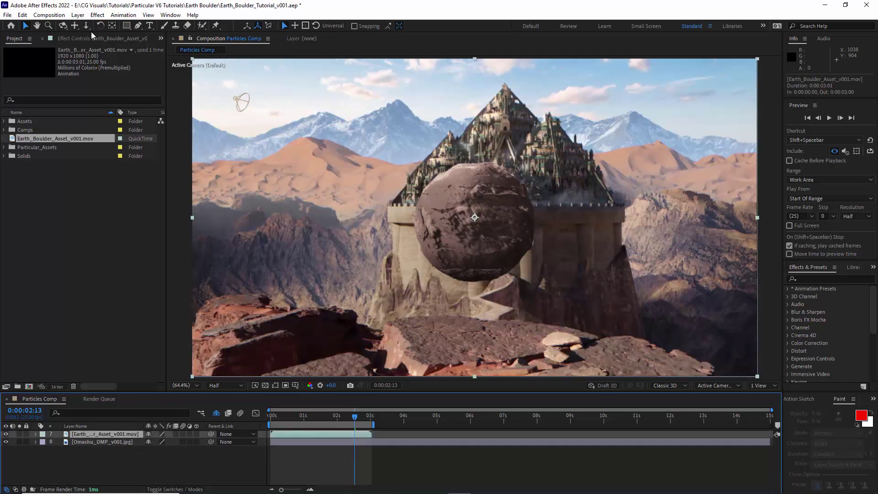
left_click(98, 15)
Apply the RG VFX Shadow effect and fit its axis and slant handles onto the ground rocks.
mouse_move(202, 231)
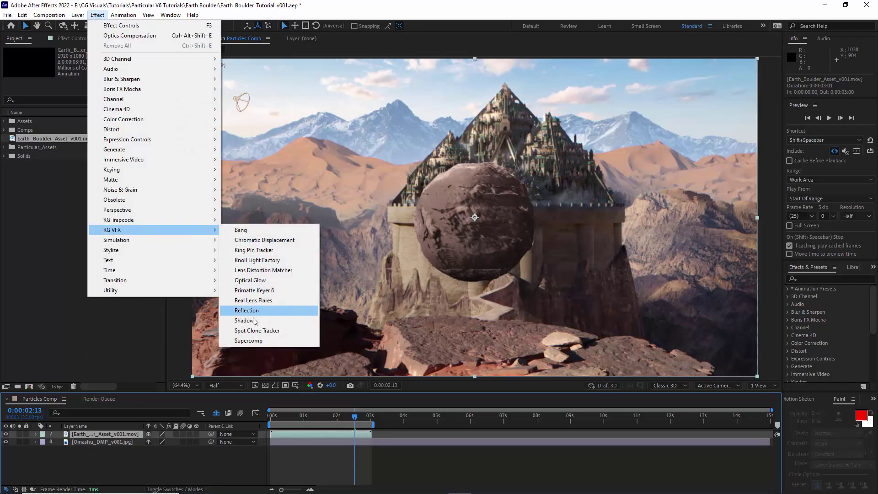
left_click(439, 326)
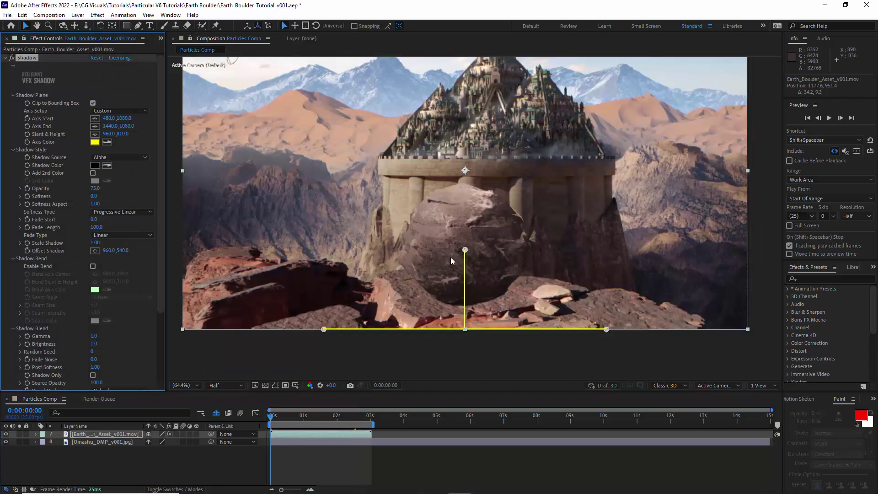
left_click_drag(466, 250, 547, 285)
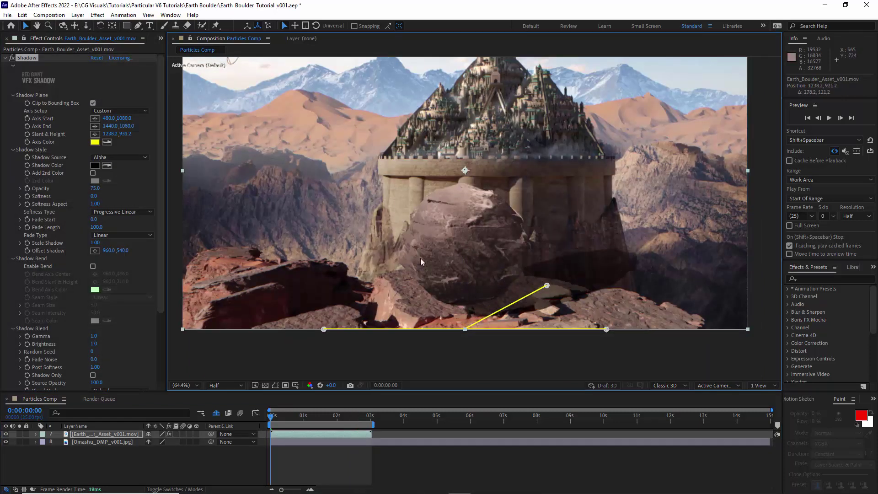
left_click_drag(324, 329, 337, 244)
left_click_drag(607, 330, 537, 354)
left_click_drag(547, 285, 523, 292)
left_click_drag(337, 245, 307, 226)
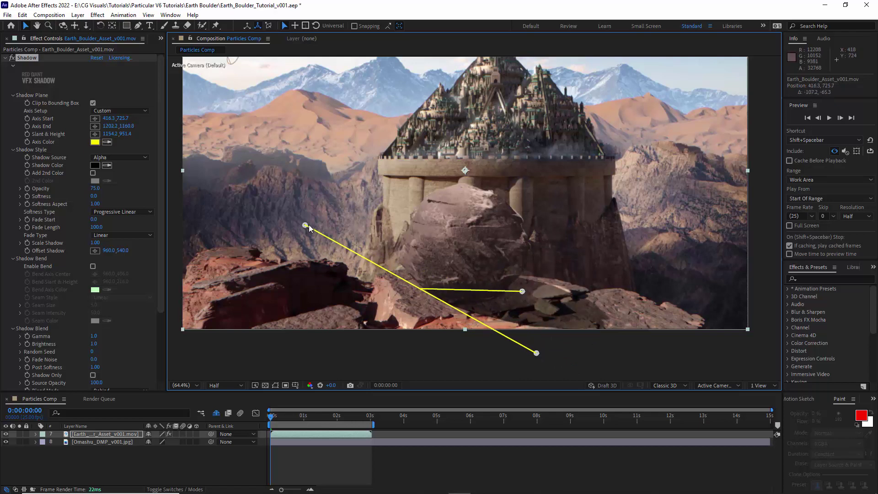
left_click_drag(537, 353, 558, 353)
left_click_drag(309, 225, 278, 229)
left_click_drag(559, 352, 602, 370)
left_click_drag(523, 291, 543, 298)
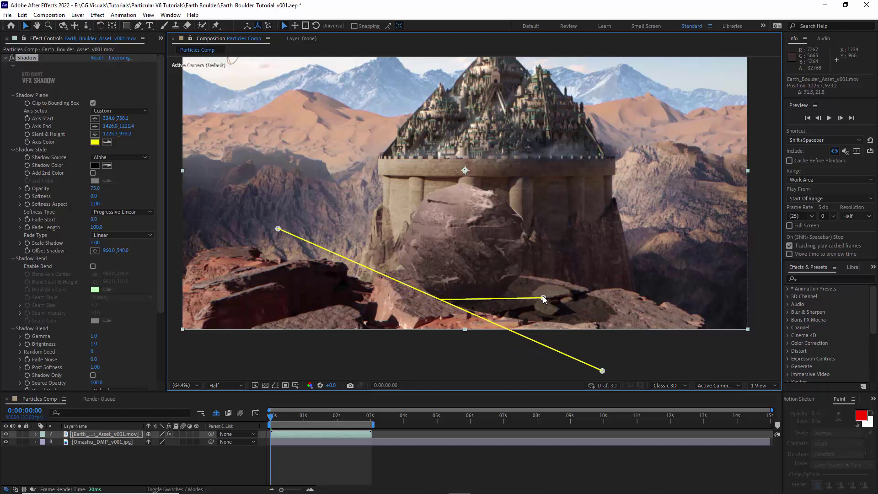
left_click_drag(279, 229, 307, 241)
left_click_drag(603, 370, 573, 361)
left_click_drag(543, 298, 541, 297)
At one second, keyframe Scale Shadow down to about 0.68 and reveal the keyframes.
key("ctrl+shift+a")
left_click_drag(273, 417, 326, 417)
key("ctrl+z")
left_click_drag(95, 243, 87, 243)
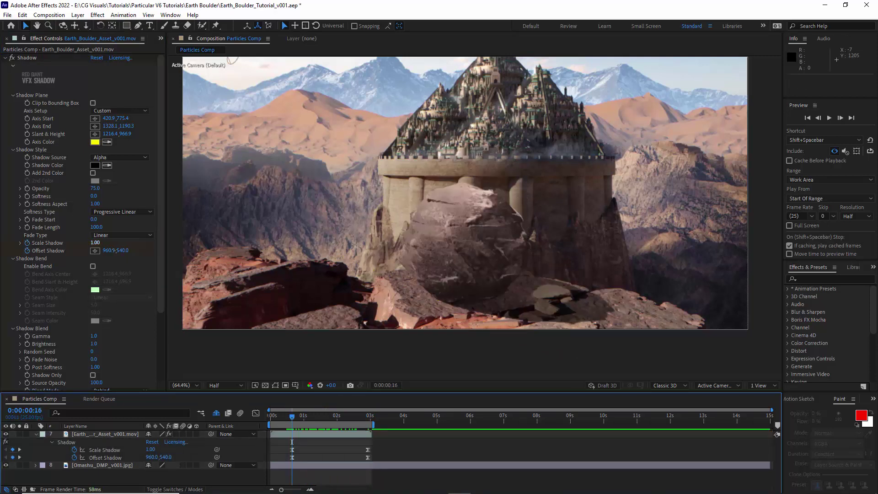
key("u")
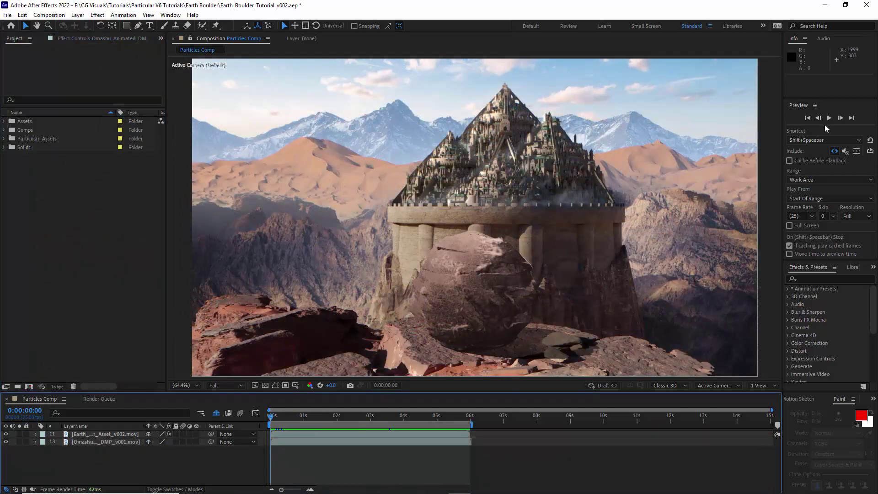
Play and scrub the boulder-and-shadow composite, then switch to the Trapcode Elements V2.1 browser page.
left_click(831, 117)
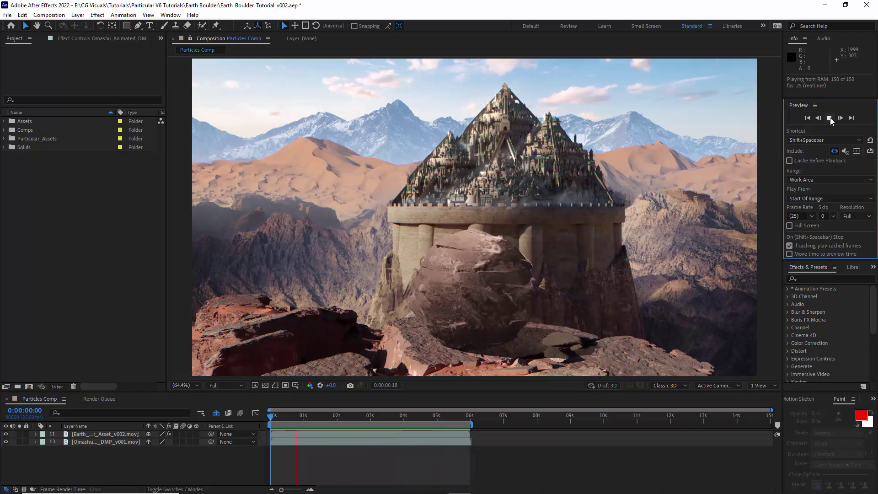
left_click(831, 117)
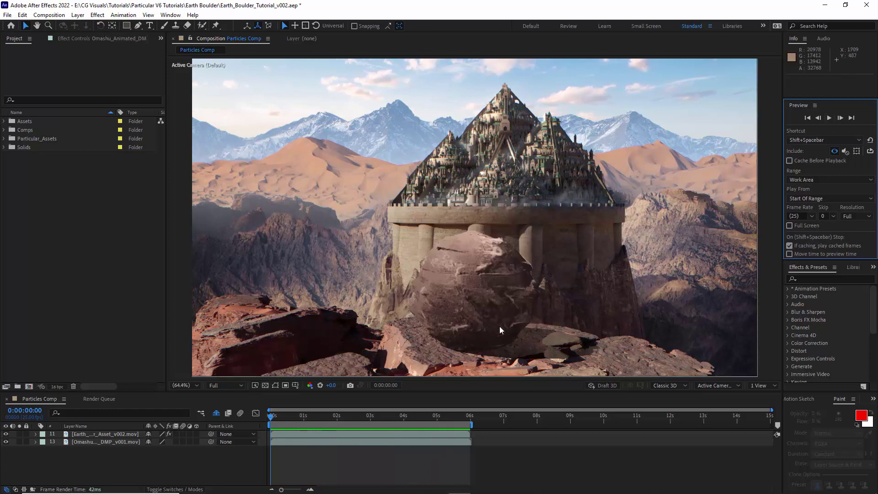
left_click(277, 418)
left_click_drag(279, 419, 314, 422)
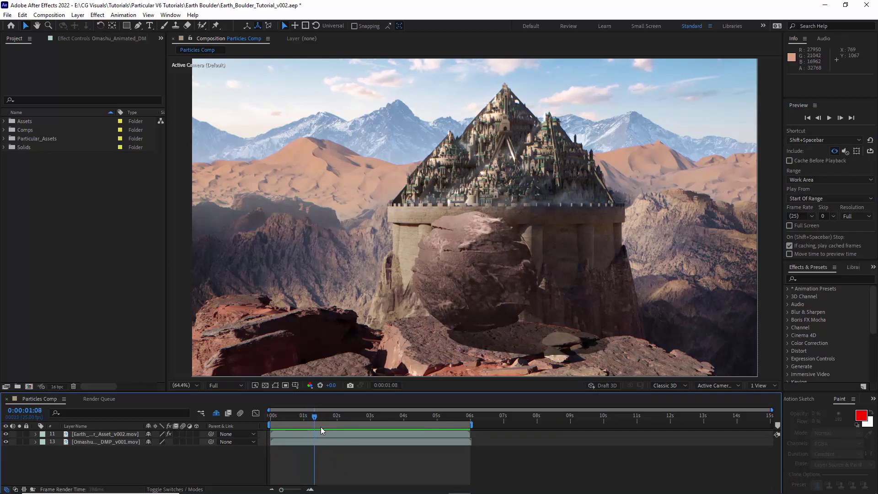
left_click(348, 485)
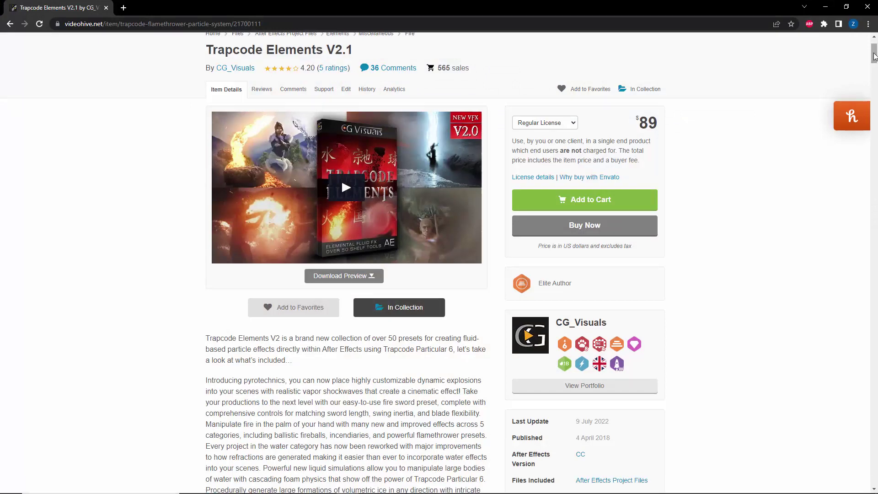
left_click_drag(875, 56, 828, 417)
scroll(417, 185, "up", 1)
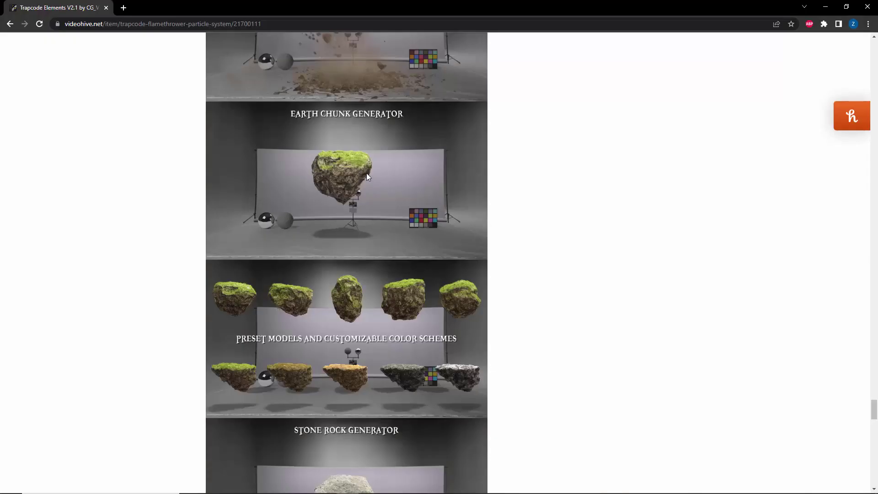
scroll(367, 174, "down", 6)
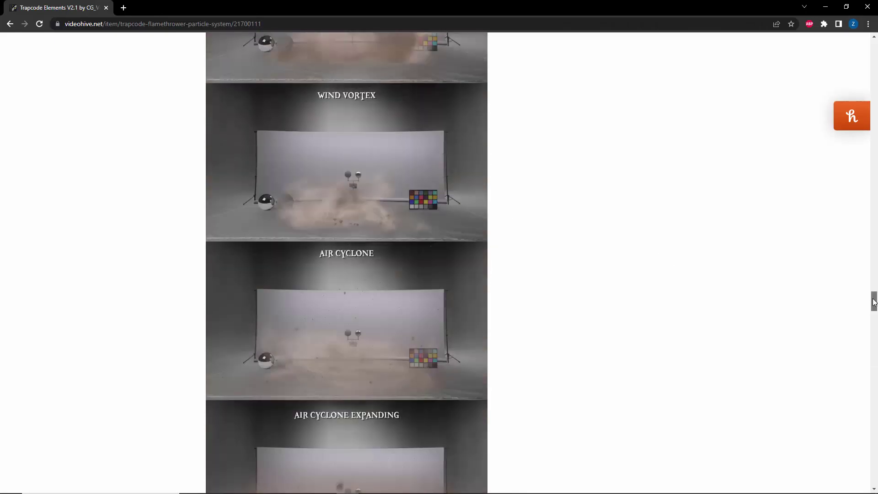
left_click_drag(874, 301, 853, 57)
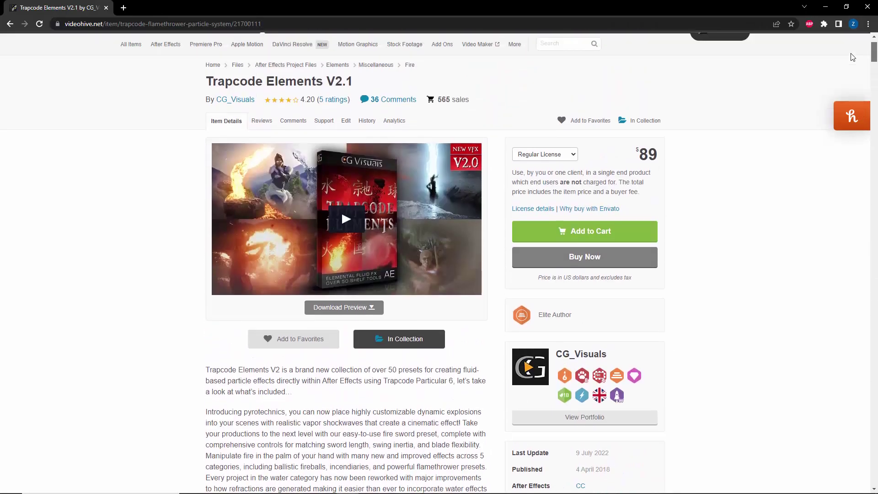